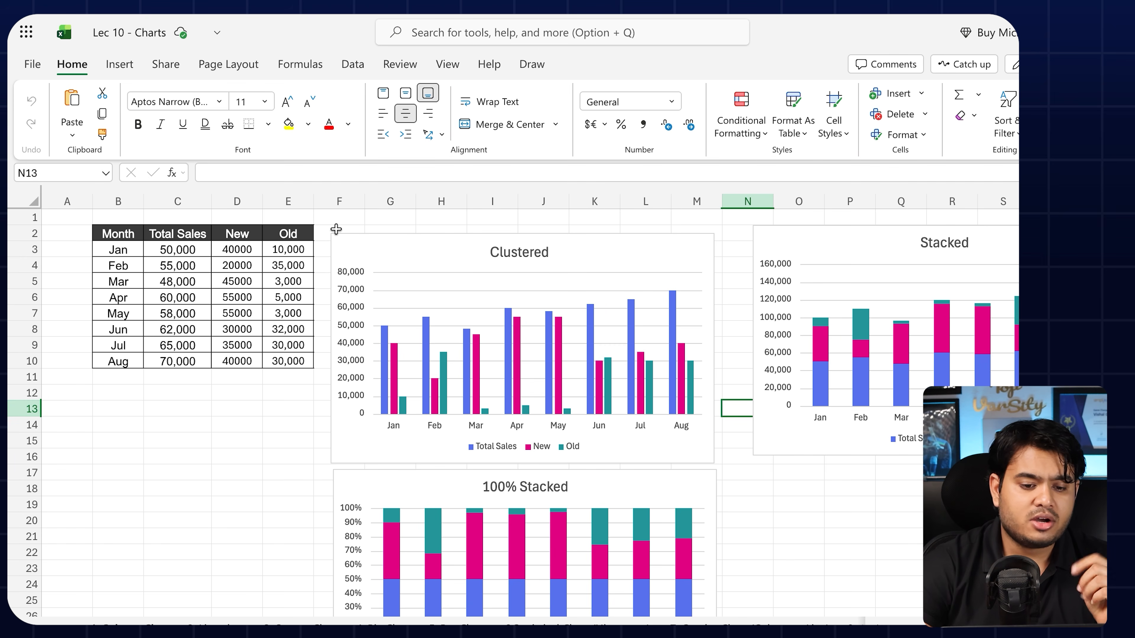
pyautogui.moveTo(118, 232); pyautogui.dragTo(280, 361)
pyautogui.scroll(-1, 663, 589)
pyautogui.scroll(1, 663, 590)
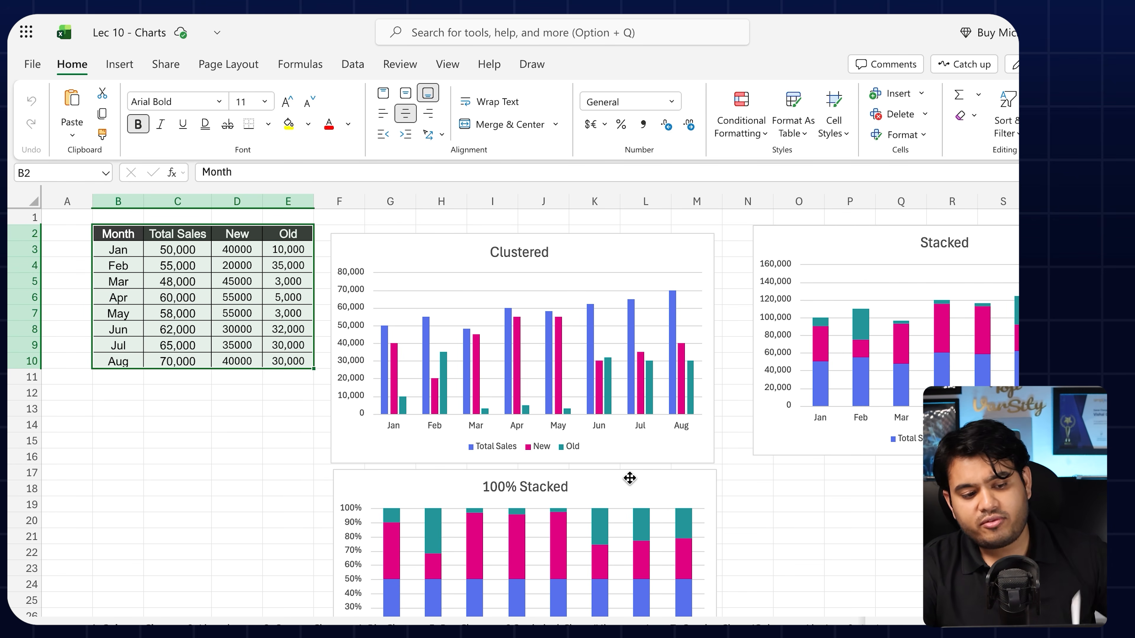
pyautogui.click(130, 396)
# Insert a 2-D clustered column chart from the Month and Total Sales data in B2:C10.
pyautogui.moveTo(118, 233); pyautogui.dragTo(174, 354)
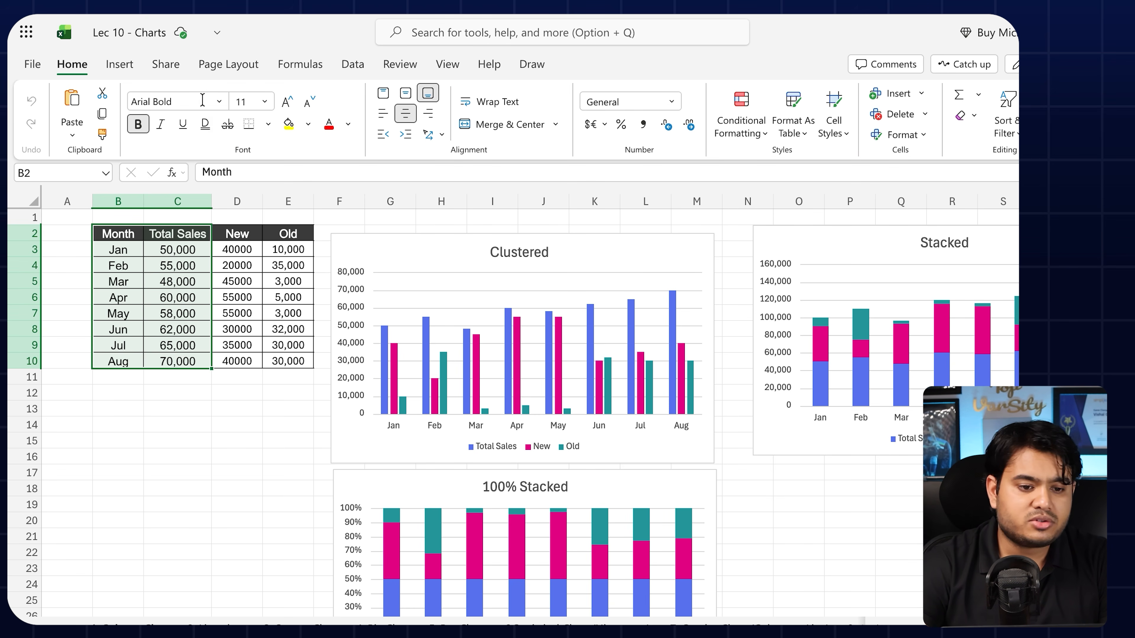
pyautogui.click(127, 72)
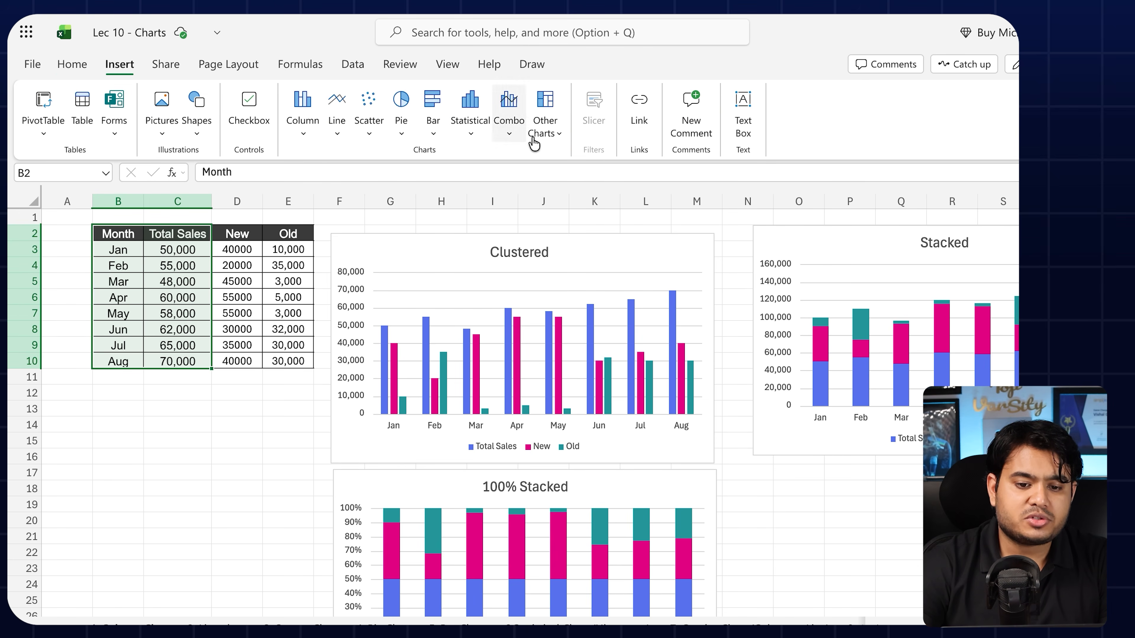
pyautogui.click(304, 135)
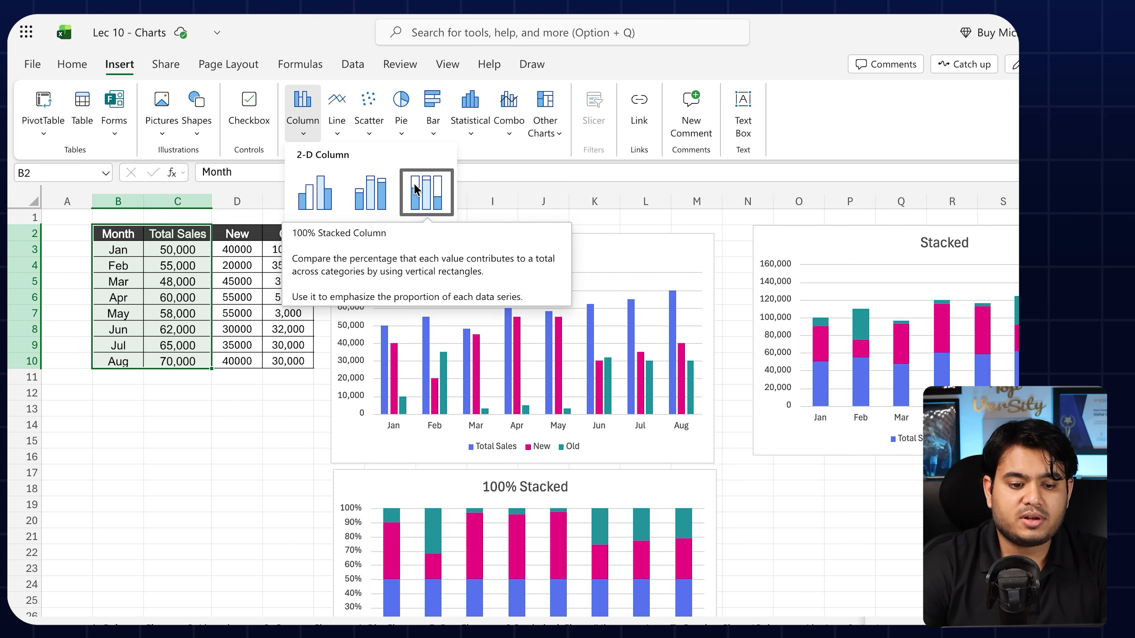
pyautogui.click(318, 200)
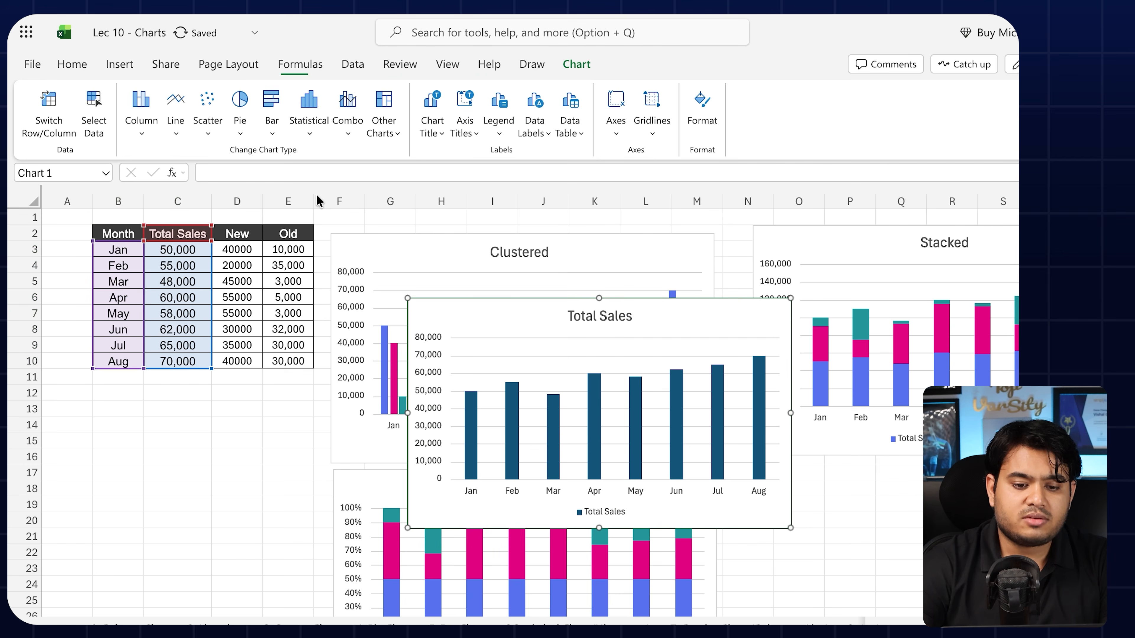
# Move the Total Sales chart next to the data table and enlarge it to span about columns F to O.
pyautogui.moveTo(490, 300); pyautogui.dragTo(402, 231)
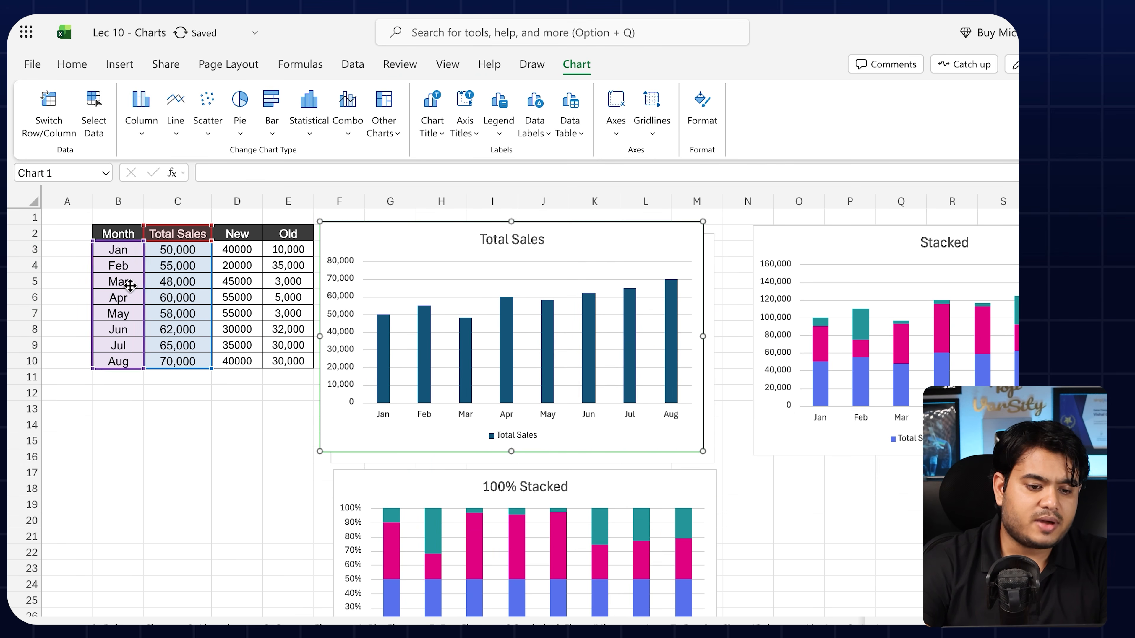
pyautogui.moveTo(702, 452); pyautogui.dragTo(836, 552)
pyautogui.moveTo(700, 252)
pyautogui.mouseDown()
pyautogui.moveTo(537, 248)
pyautogui.moveTo(717, 246)
pyautogui.moveTo(696, 236)
pyautogui.mouseUp()
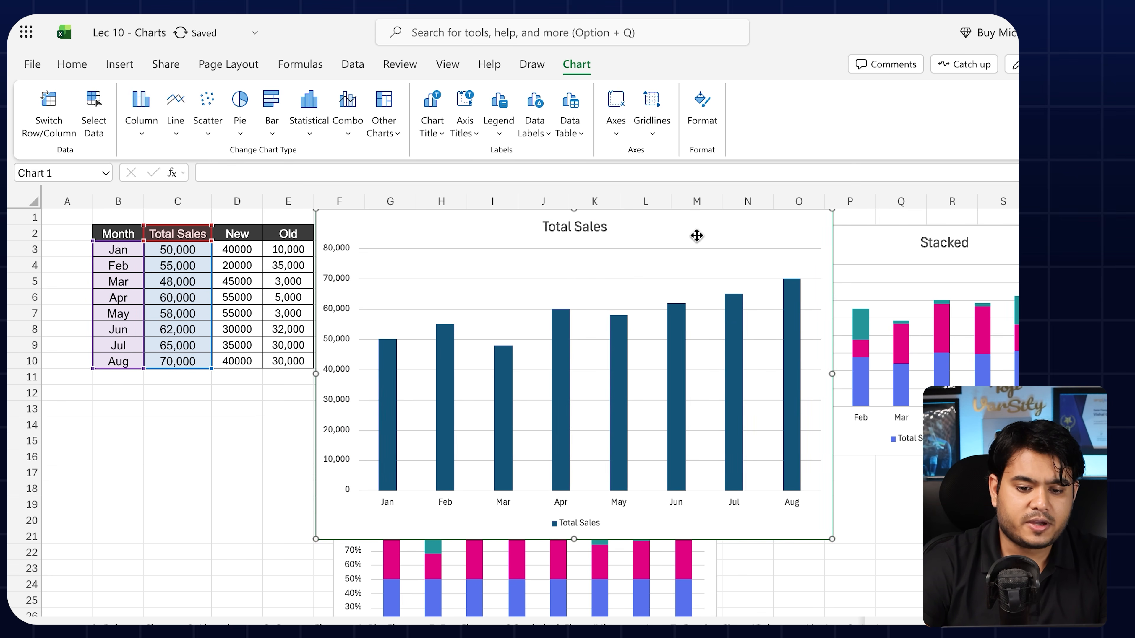
# Show the Total Sales chart's data settings and place the chart beside the table, clear of its columns.
pyautogui.moveTo(801, 223); pyautogui.dragTo(606, 232)
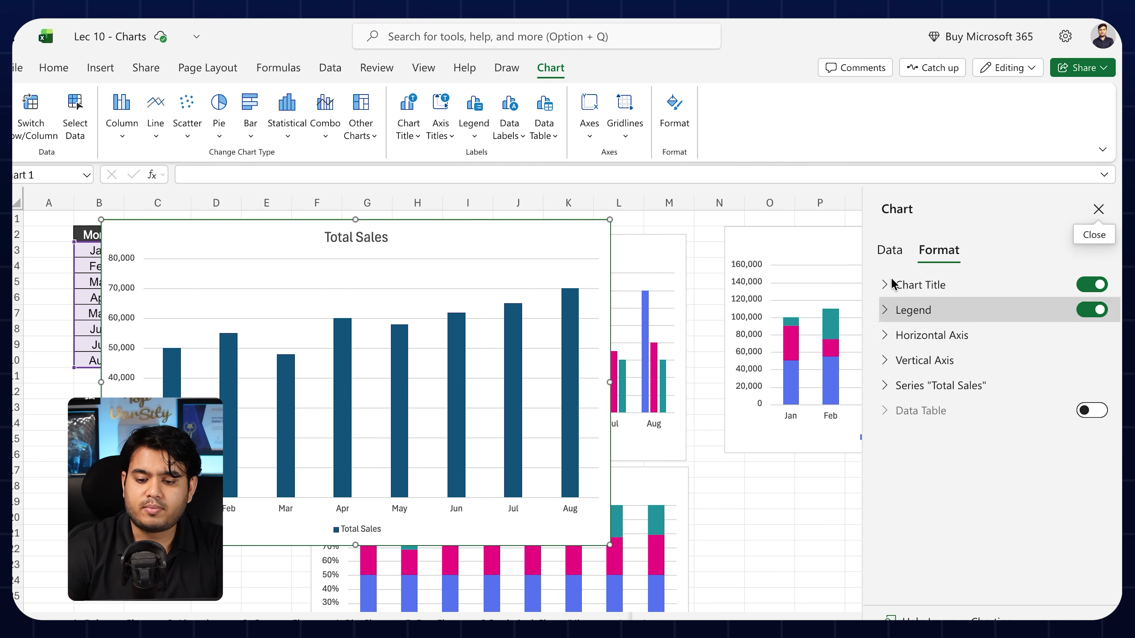
pyautogui.click(890, 249)
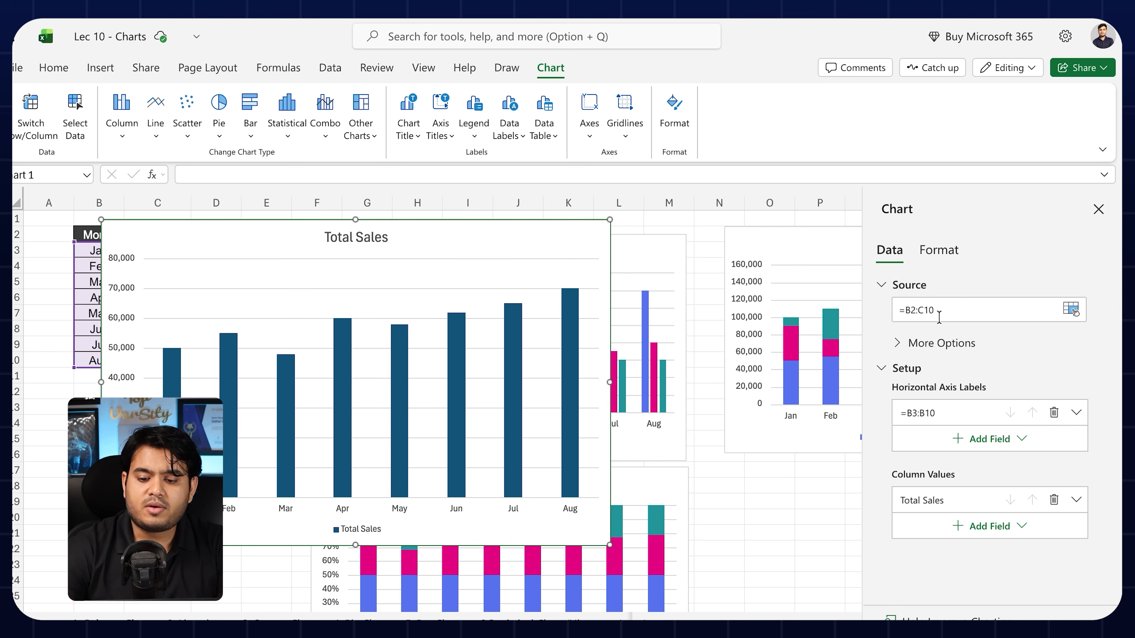
pyautogui.moveTo(480, 245); pyautogui.dragTo(710, 255)
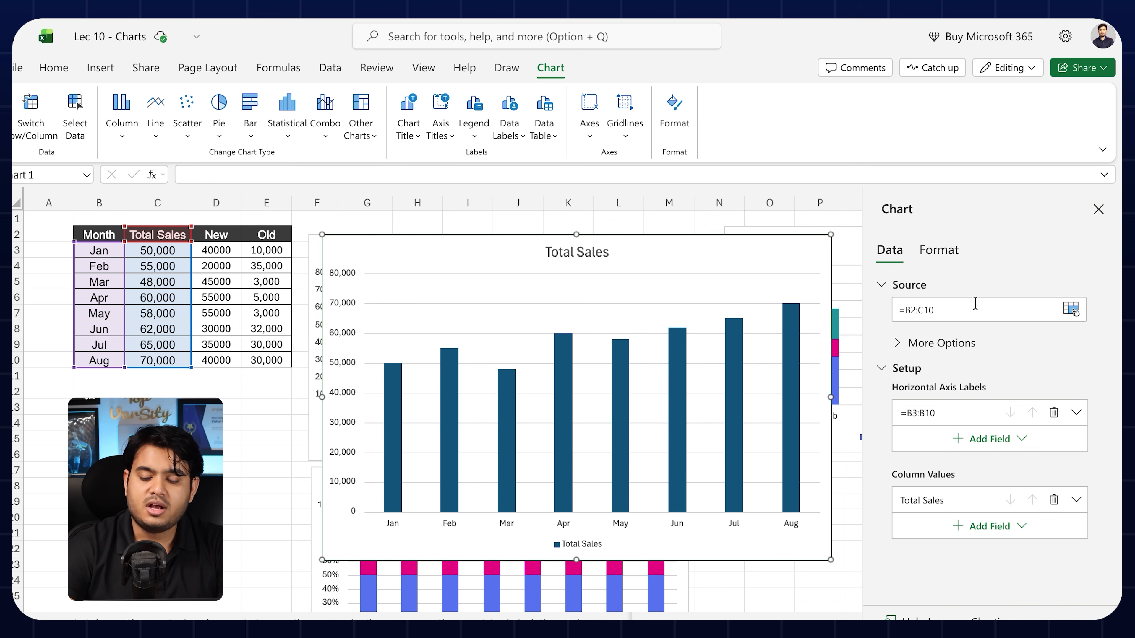
# Change the chart title to "Total Sales Trend" in the chart's format settings.
pyautogui.click(950, 261)
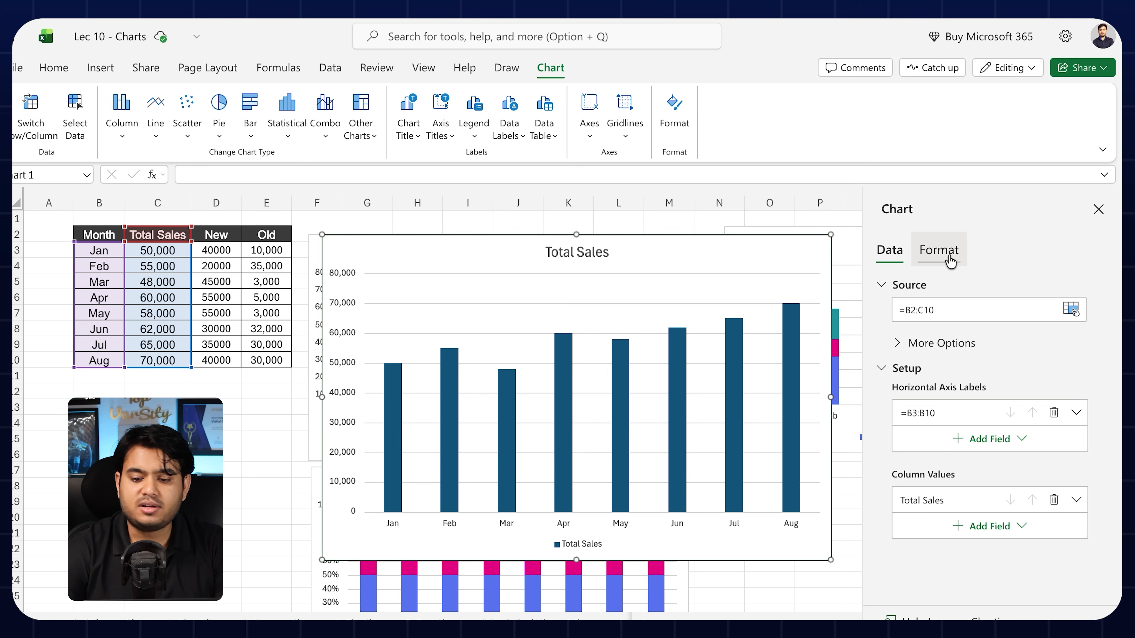
pyautogui.click(950, 261)
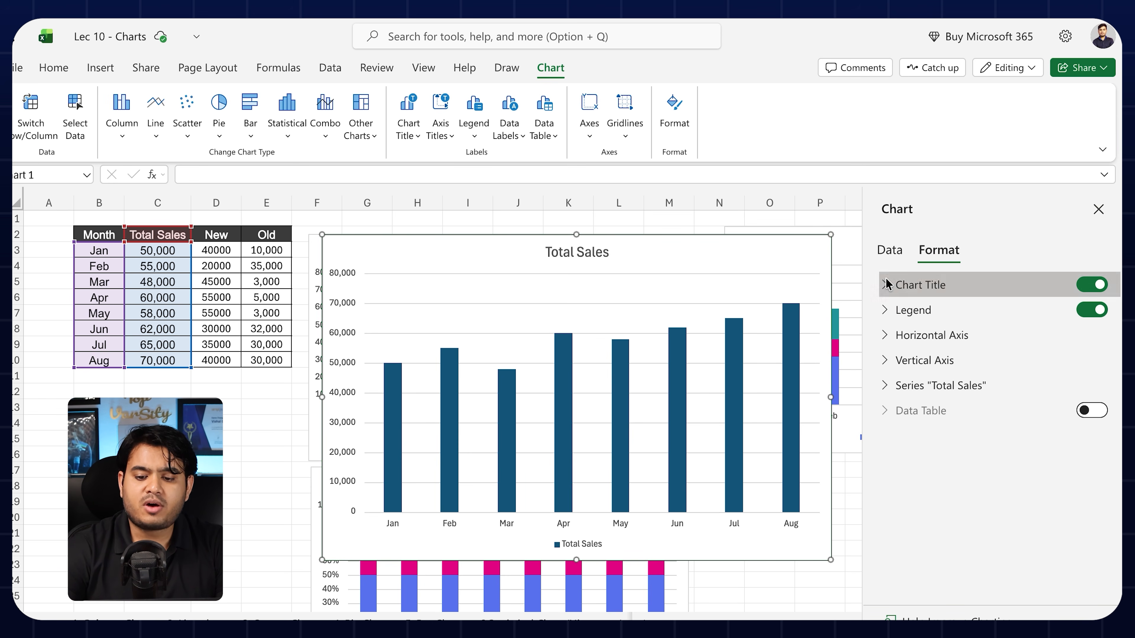
pyautogui.click(926, 279)
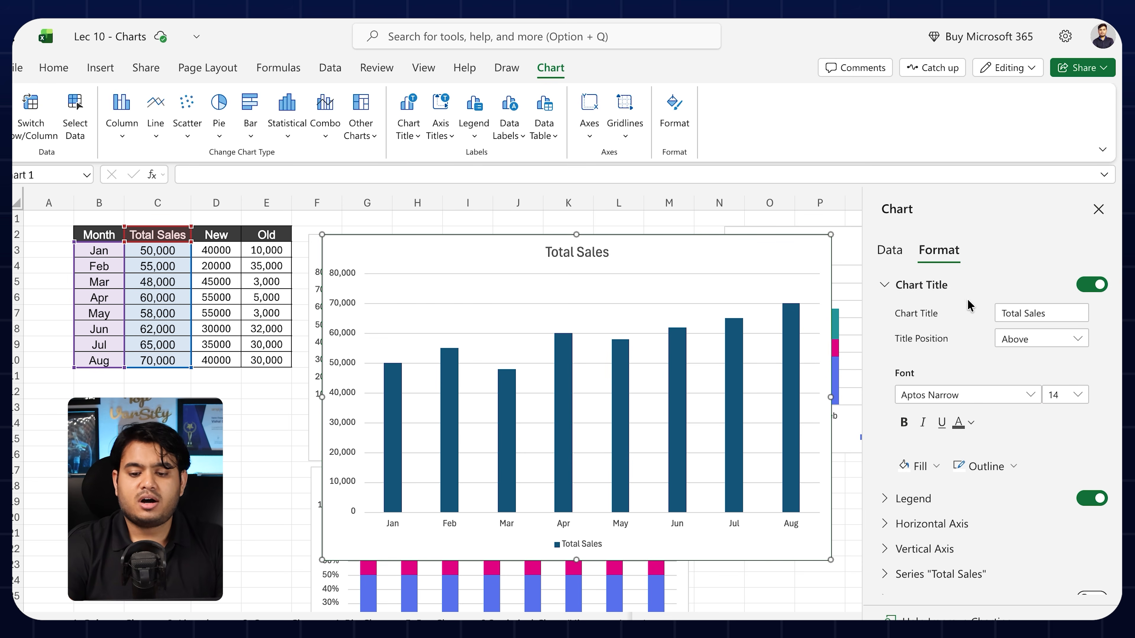
pyautogui.click(1049, 307)
pyautogui.write('Trend')
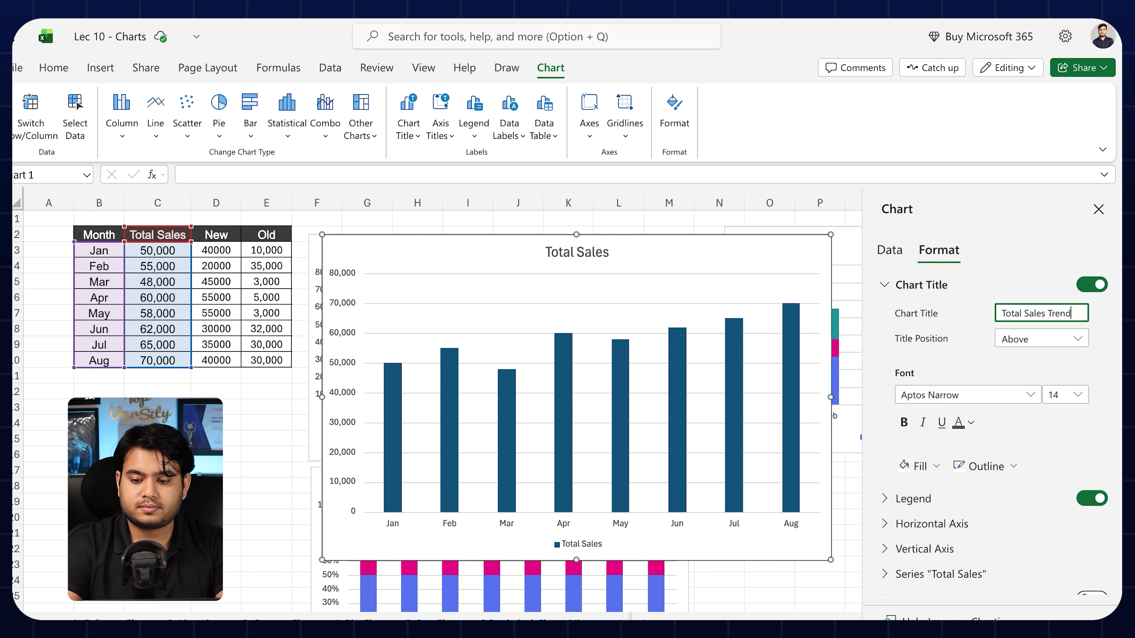
pyautogui.click(952, 298)
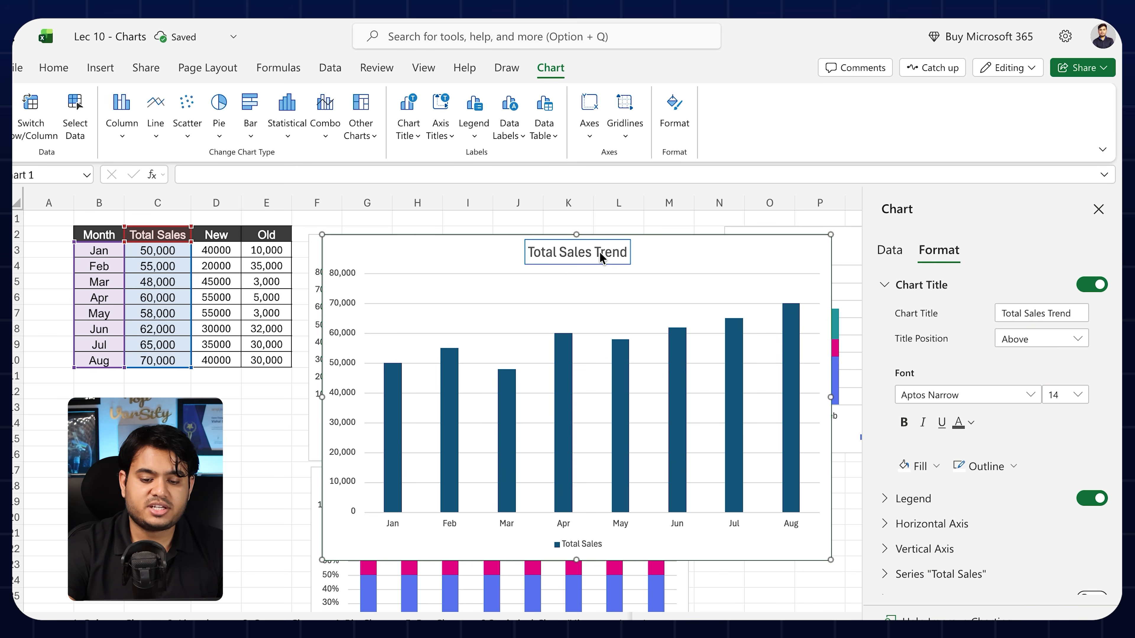
# Try the Overlay position for the chart title and return it to Above.
pyautogui.click(1072, 340)
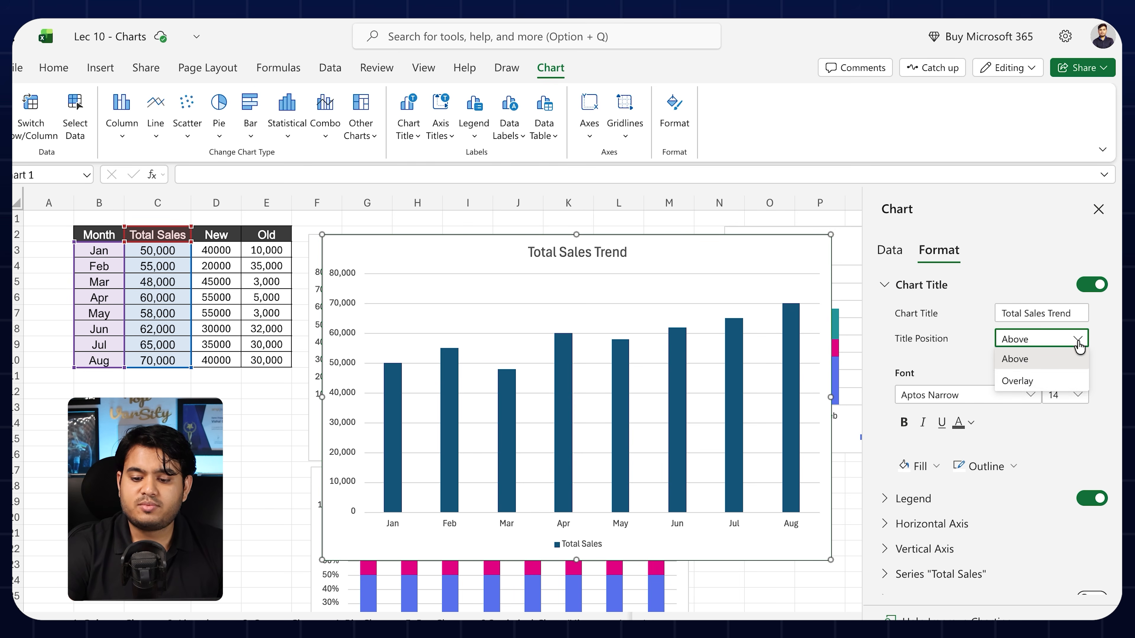
pyautogui.click(1032, 377)
pyautogui.click(1080, 338)
pyautogui.click(1026, 360)
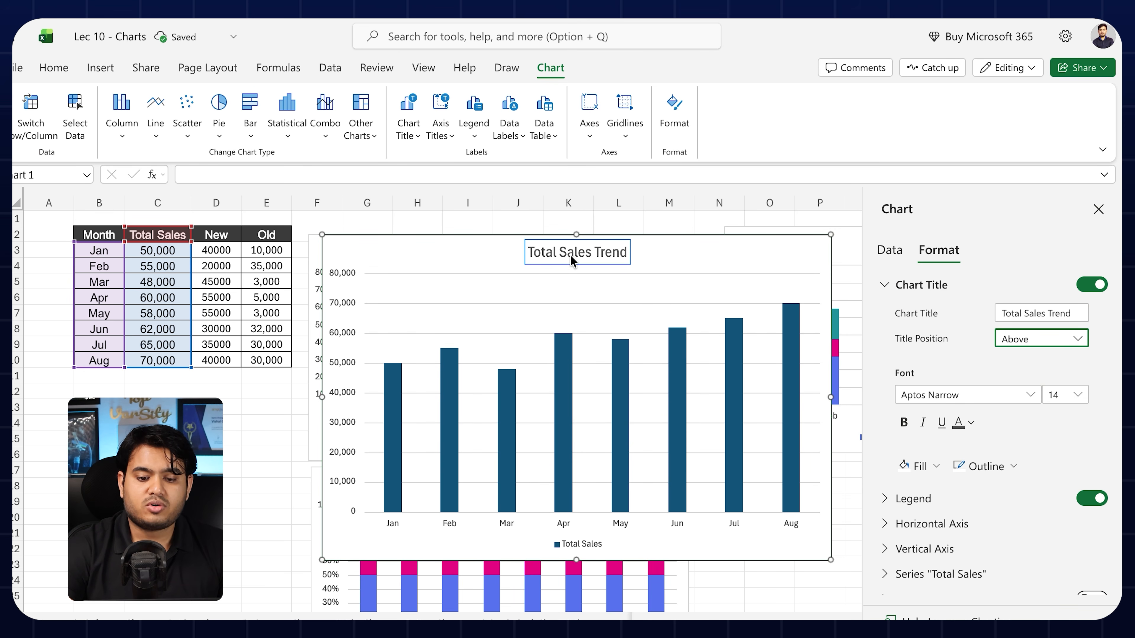
# Move the chart title to the chart's upper-right corner and shift the chart slightly up and left over column E.
pyautogui.click(604, 258)
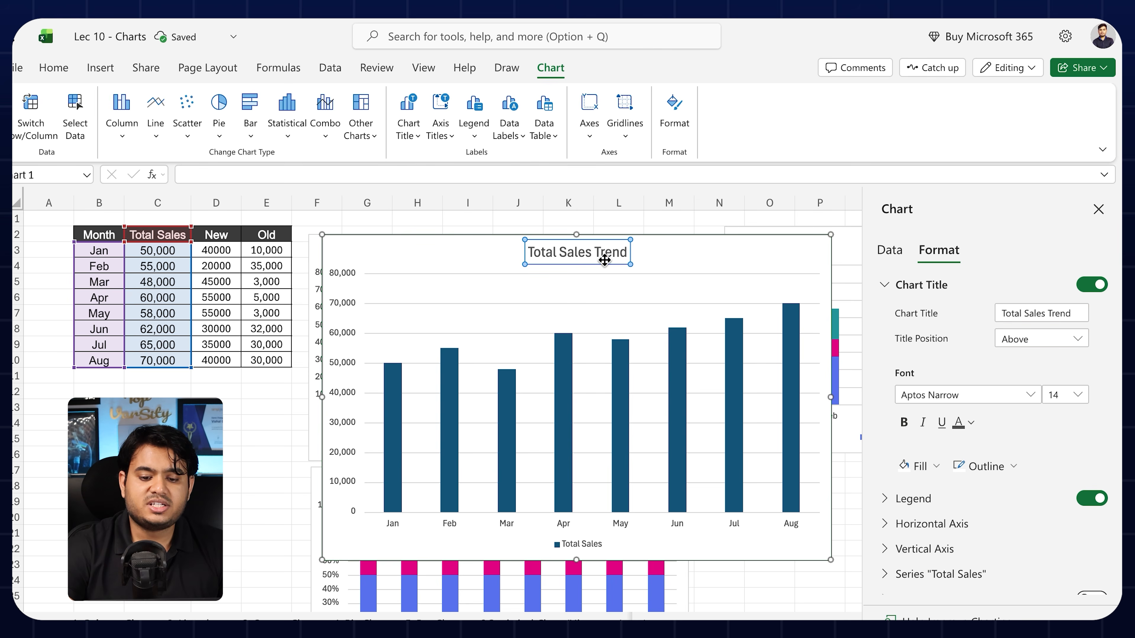
pyautogui.moveTo(598, 260); pyautogui.dragTo(696, 271)
pyautogui.click(534, 283)
pyautogui.click(531, 277)
pyautogui.moveTo(540, 278); pyautogui.dragTo(545, 240)
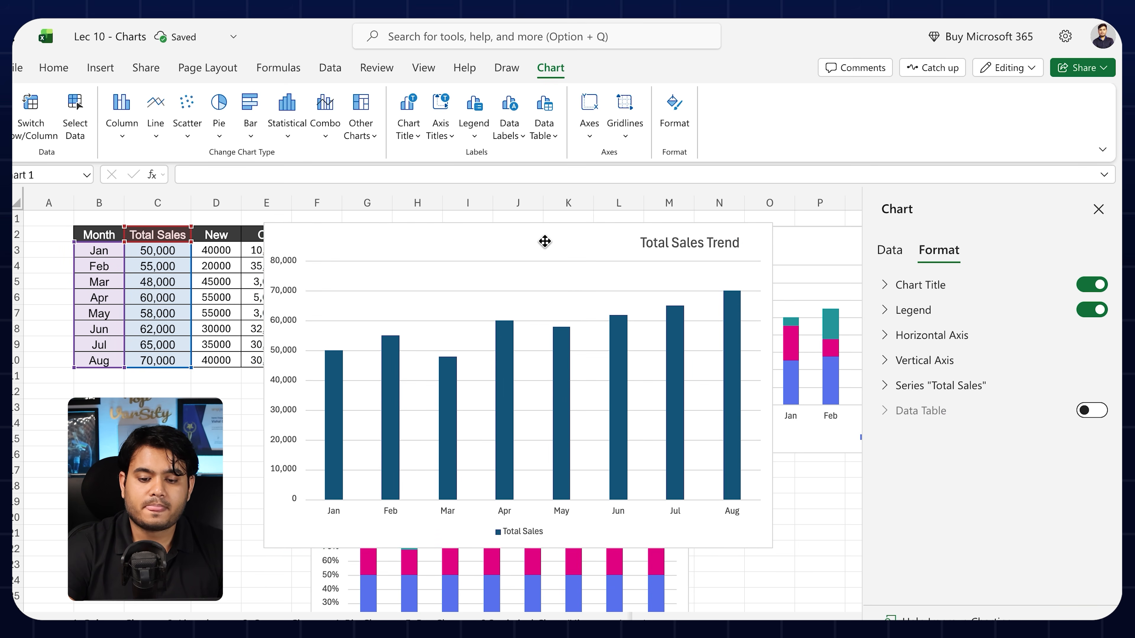
# Make the "Total Sales Trend" chart title bold.
pyautogui.click(704, 246)
pyautogui.click(550, 236)
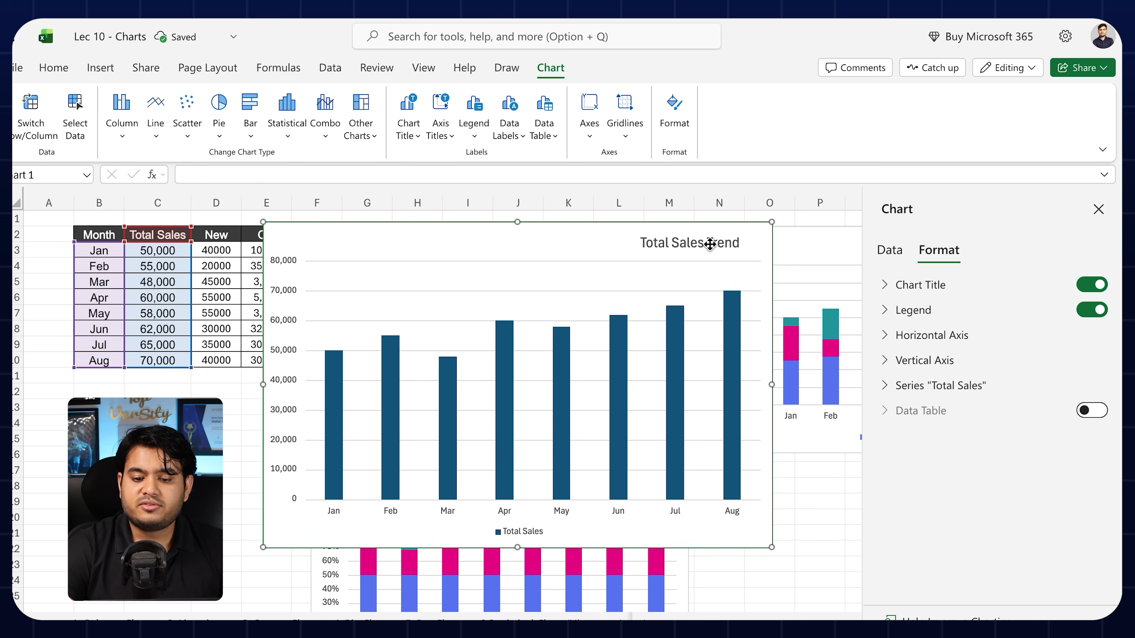
pyautogui.click(722, 242)
pyautogui.scroll(-1, 979, 340)
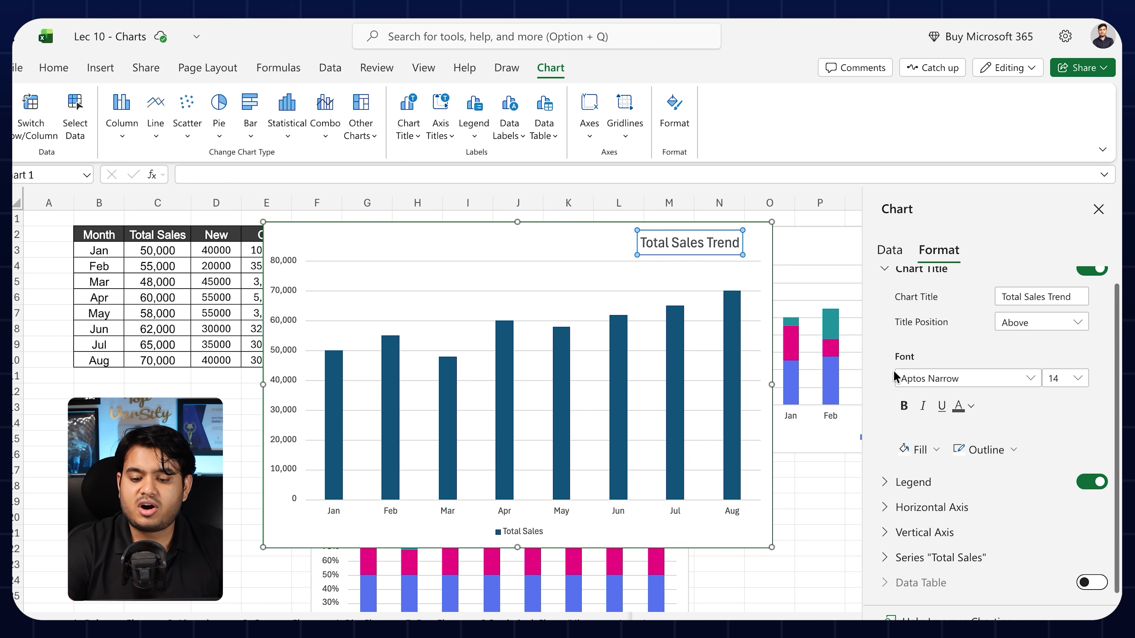
pyautogui.click(903, 405)
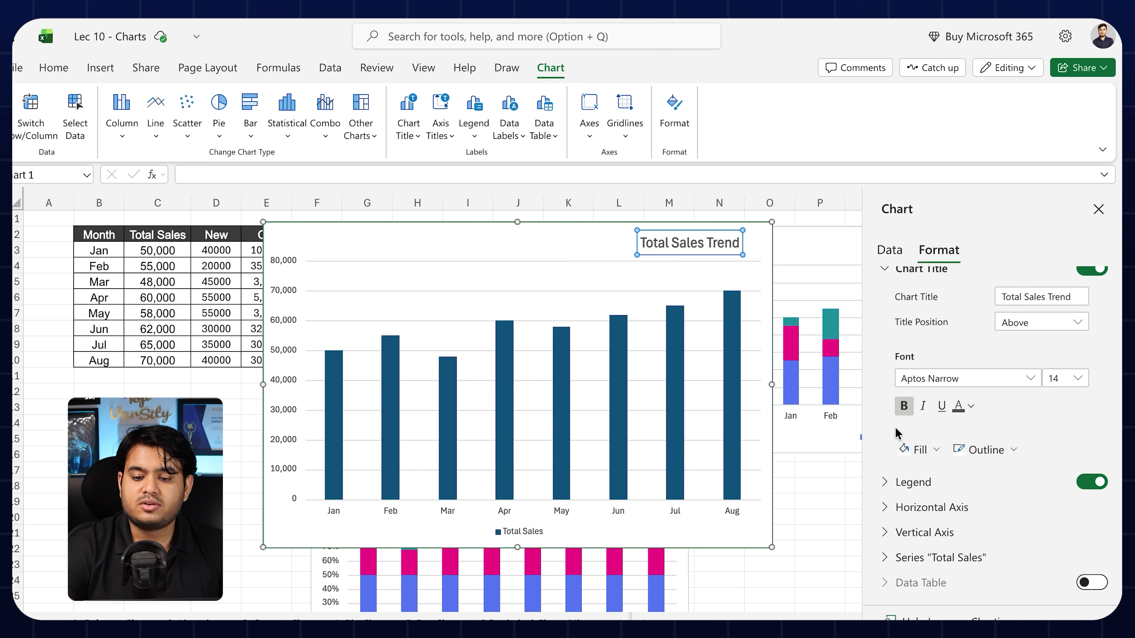
# Show the legend formatting options and move the Total Sales Trend chart down to uncover the Clustered chart.
pyautogui.click(890, 249)
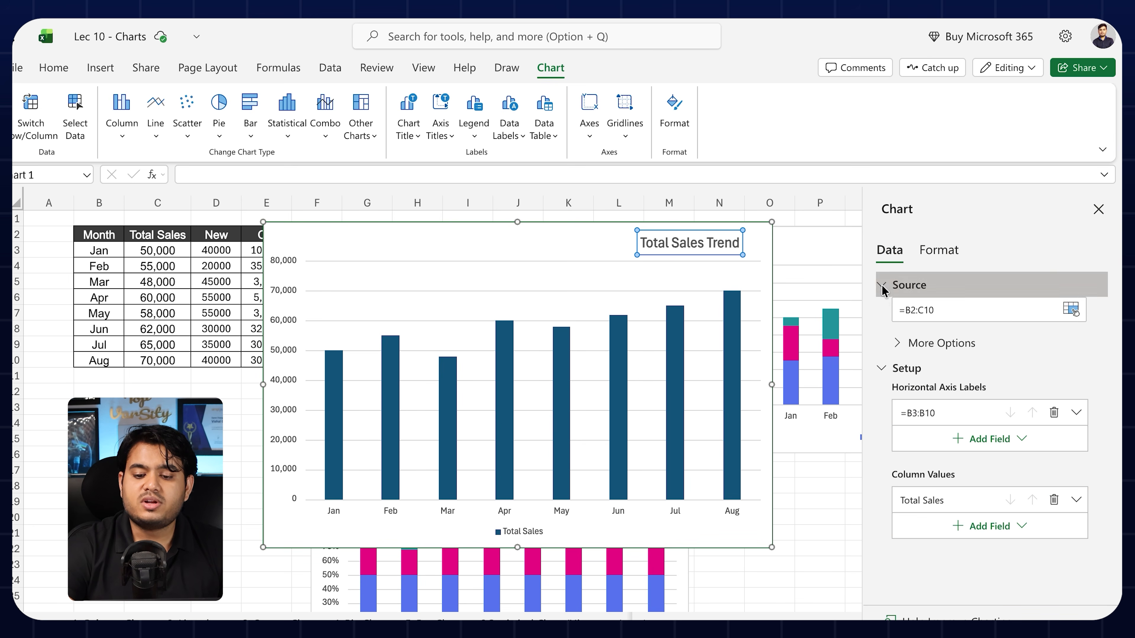
pyautogui.click(880, 285)
pyautogui.click(931, 254)
pyautogui.click(890, 284)
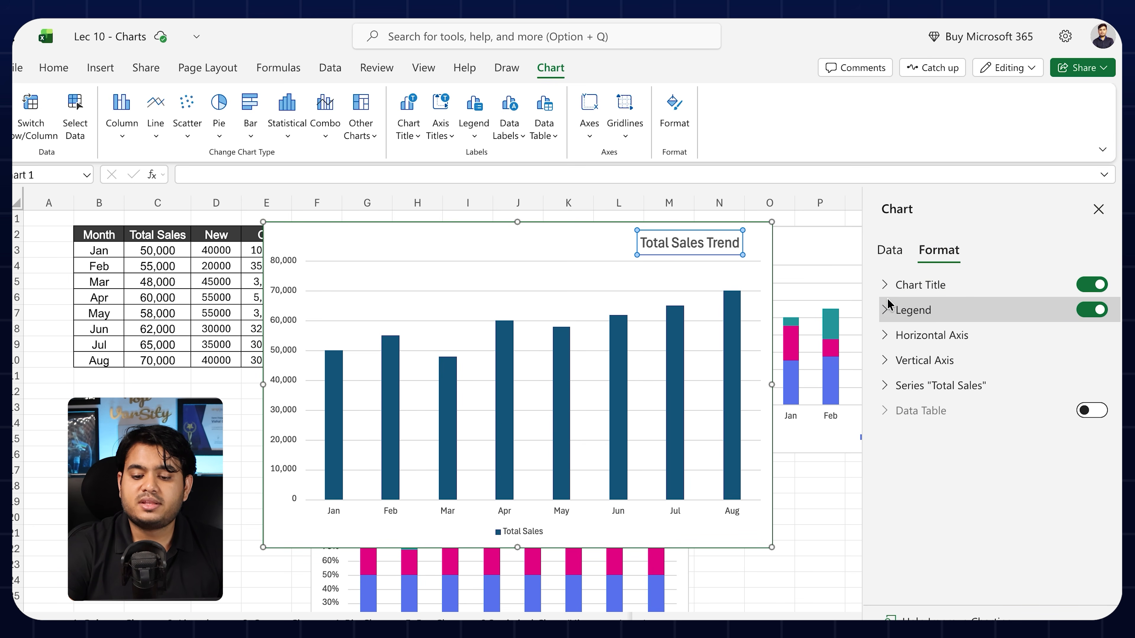
pyautogui.click(885, 313)
pyautogui.scroll(-1, 951, 339)
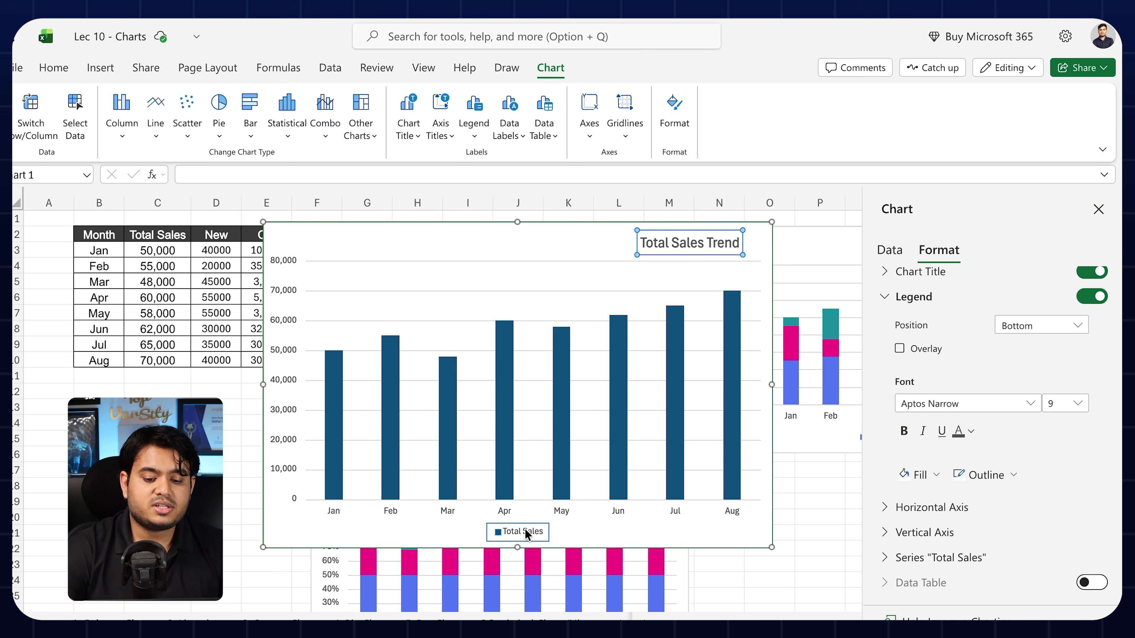
pyautogui.moveTo(564, 228); pyautogui.dragTo(615, 535)
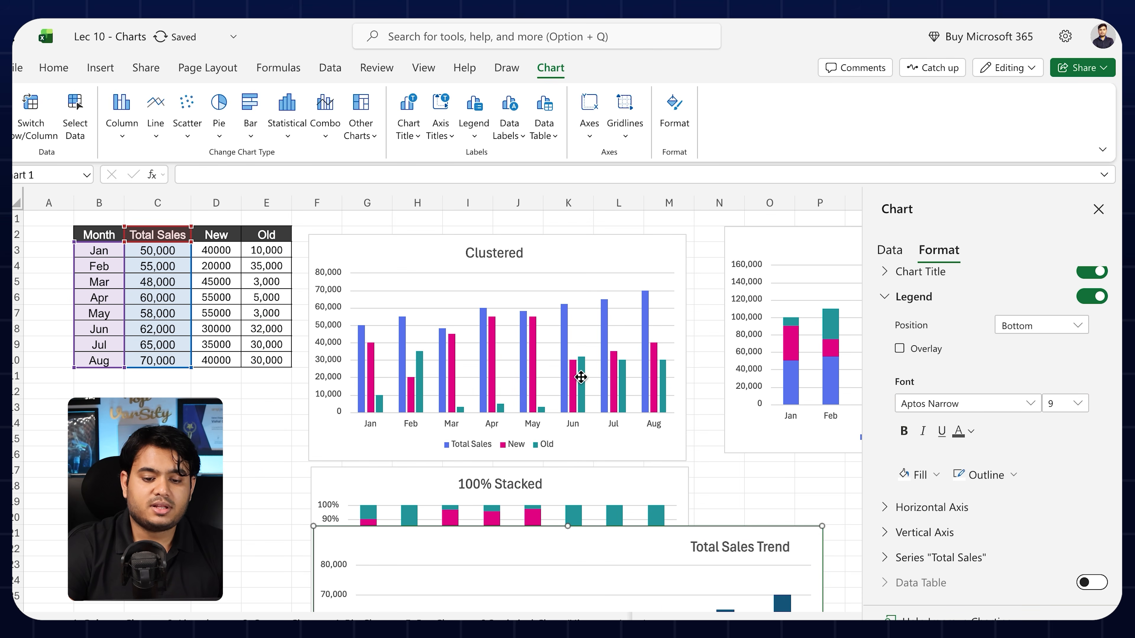
# Turn the Clustered chart's legend off and on again.
pyautogui.click(582, 242)
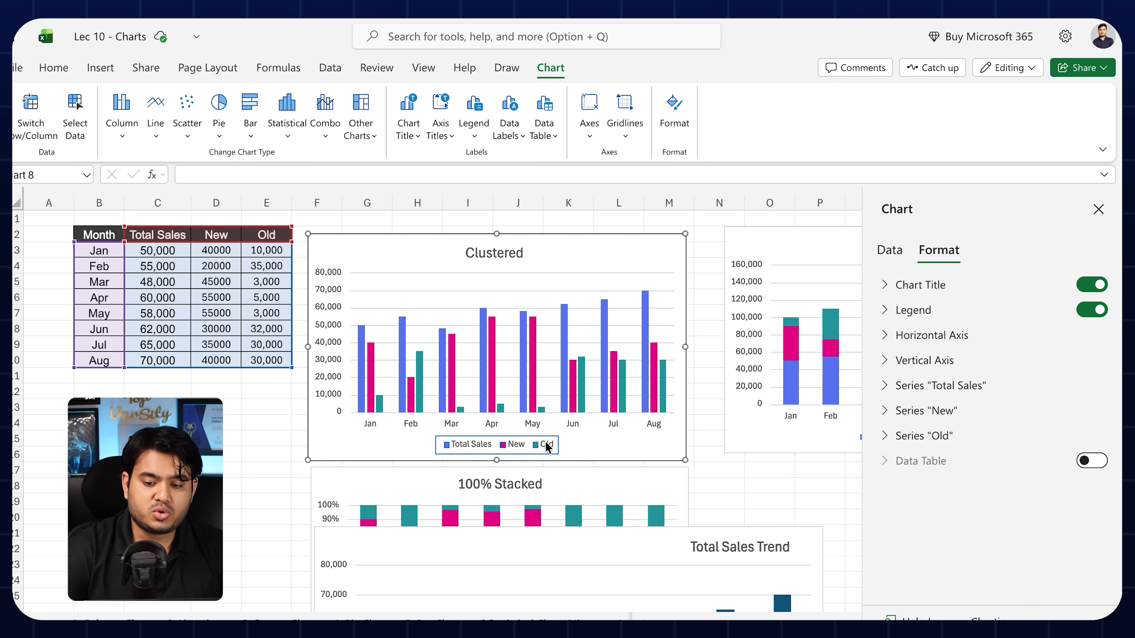
pyautogui.click(885, 313)
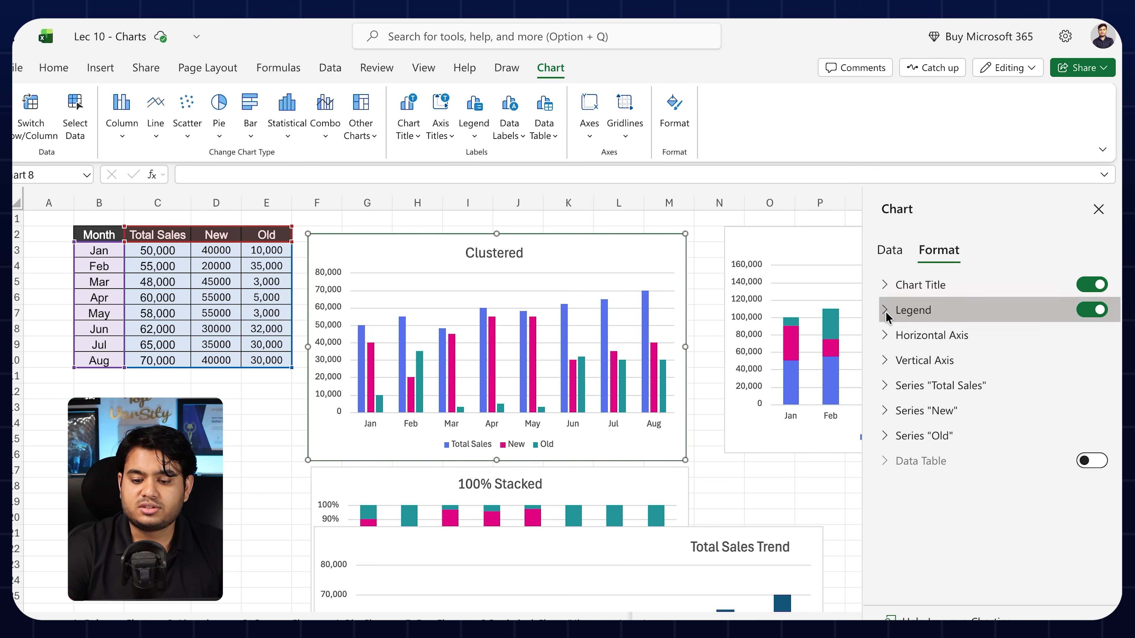
pyautogui.click(1090, 309)
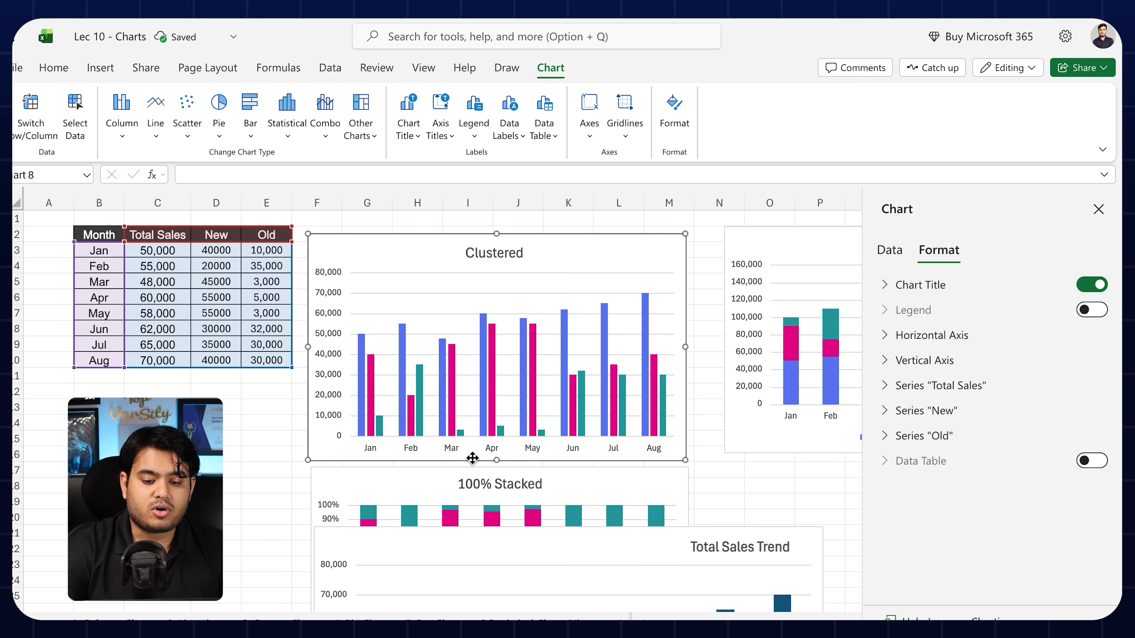
pyautogui.scroll(8, 501, 451)
pyautogui.scroll(-7, 501, 451)
pyautogui.scroll(4, 501, 451)
pyautogui.scroll(3, 501, 454)
pyautogui.click(1088, 309)
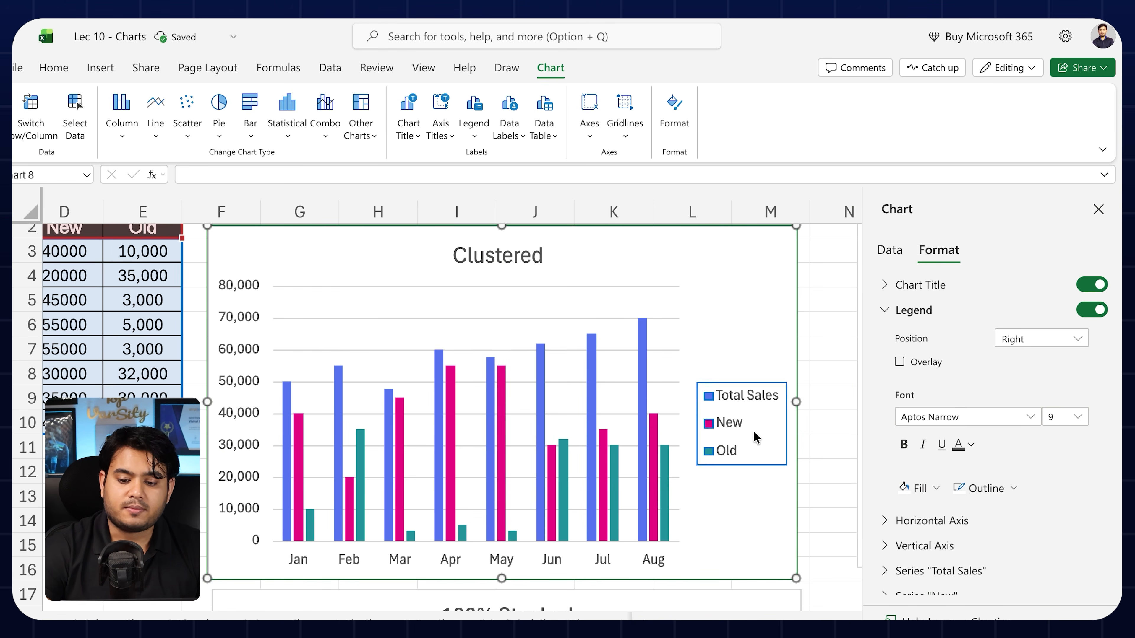
# Stretch the Clustered chart slightly taller and set its legend position to Top.
pyautogui.moveTo(496, 578)
pyautogui.mouseDown()
pyautogui.moveTo(496, 591)
pyautogui.moveTo(494, 580)
pyautogui.mouseUp()
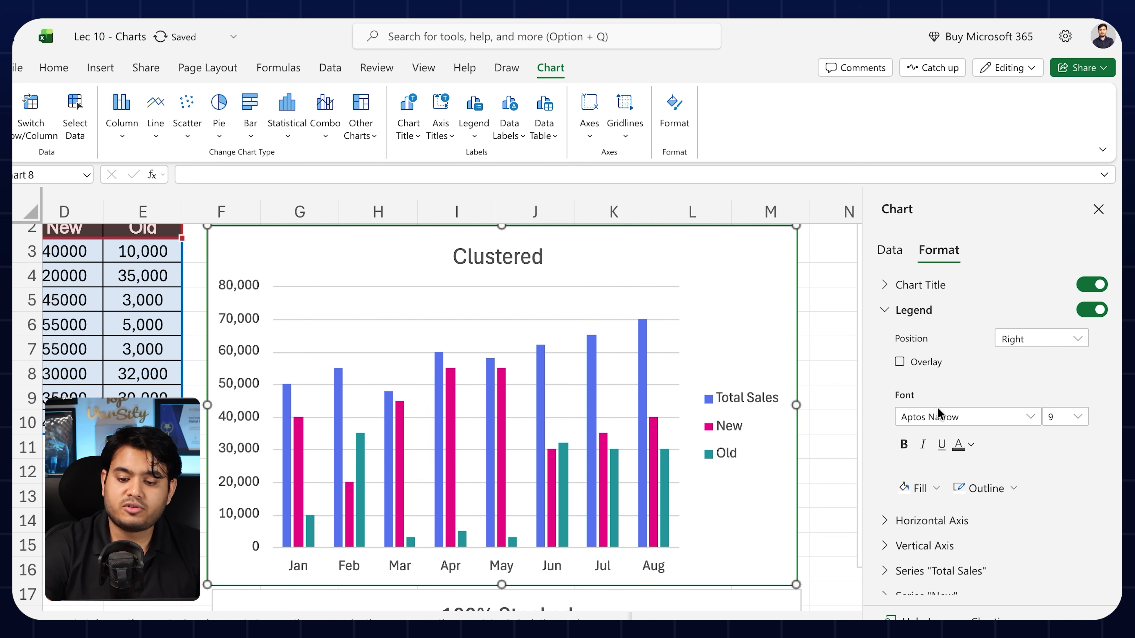
pyautogui.scroll(-3, 982, 360)
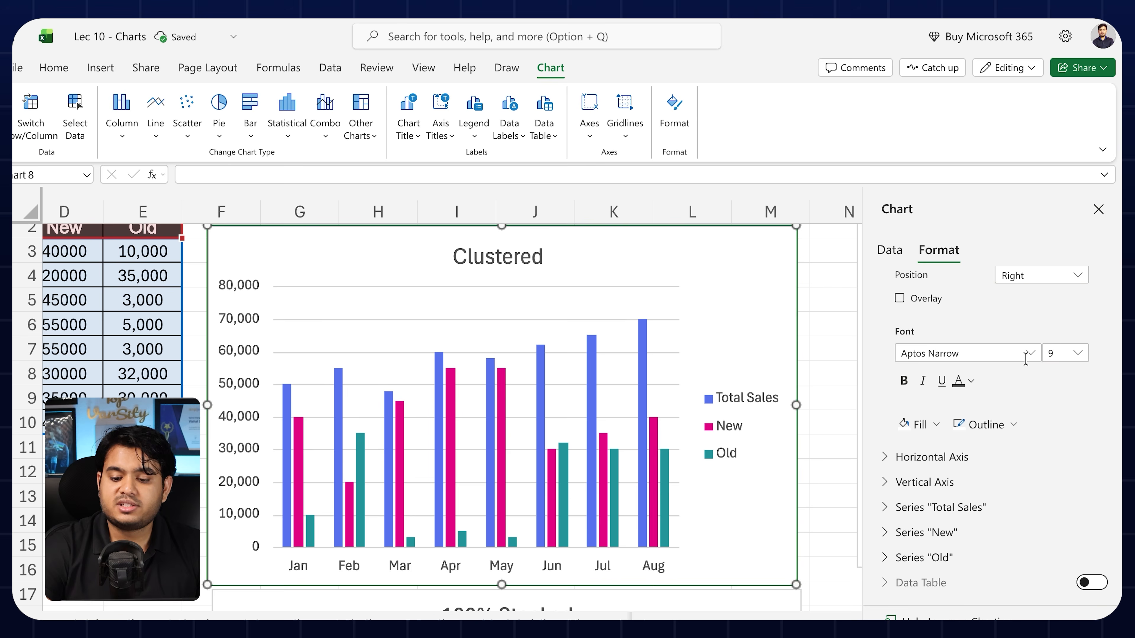
pyautogui.scroll(3, 989, 403)
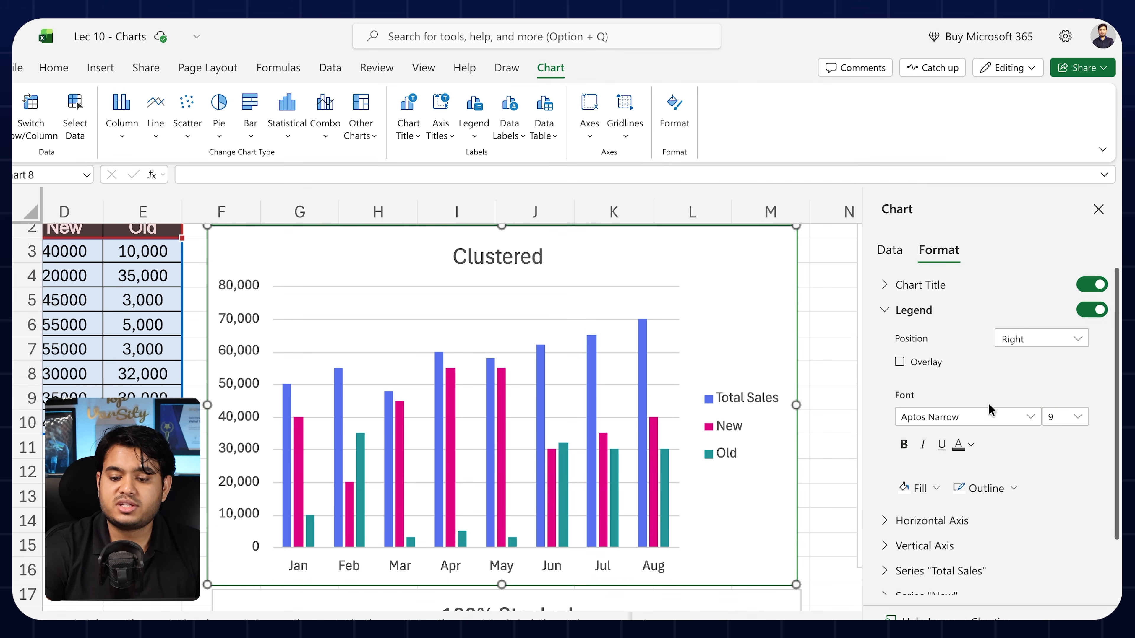
pyautogui.click(1079, 339)
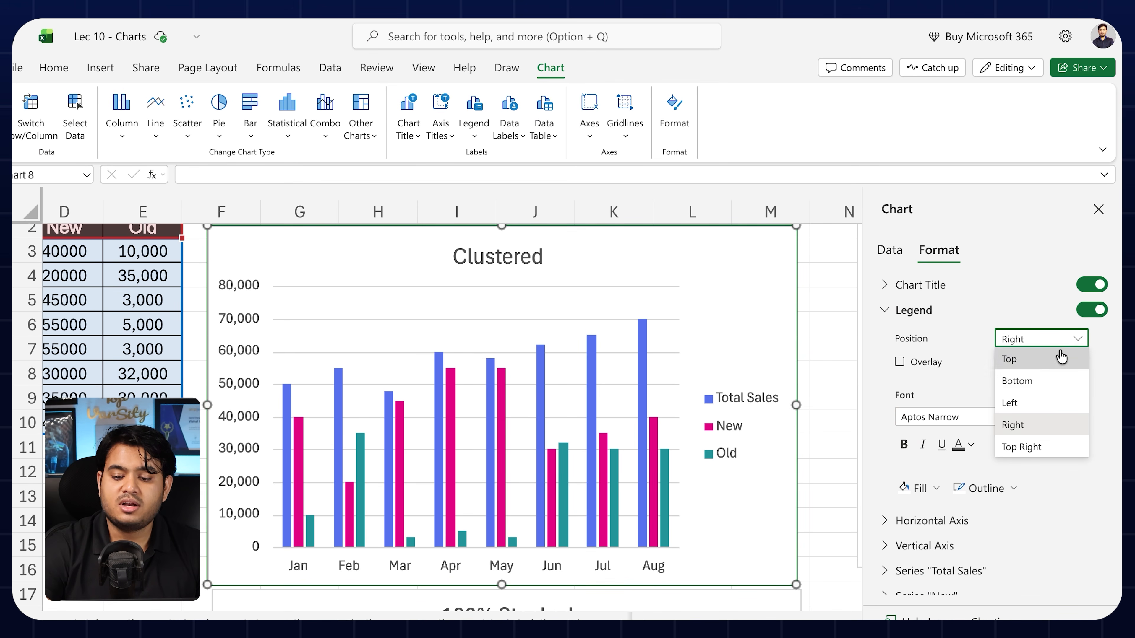
pyautogui.click(1051, 356)
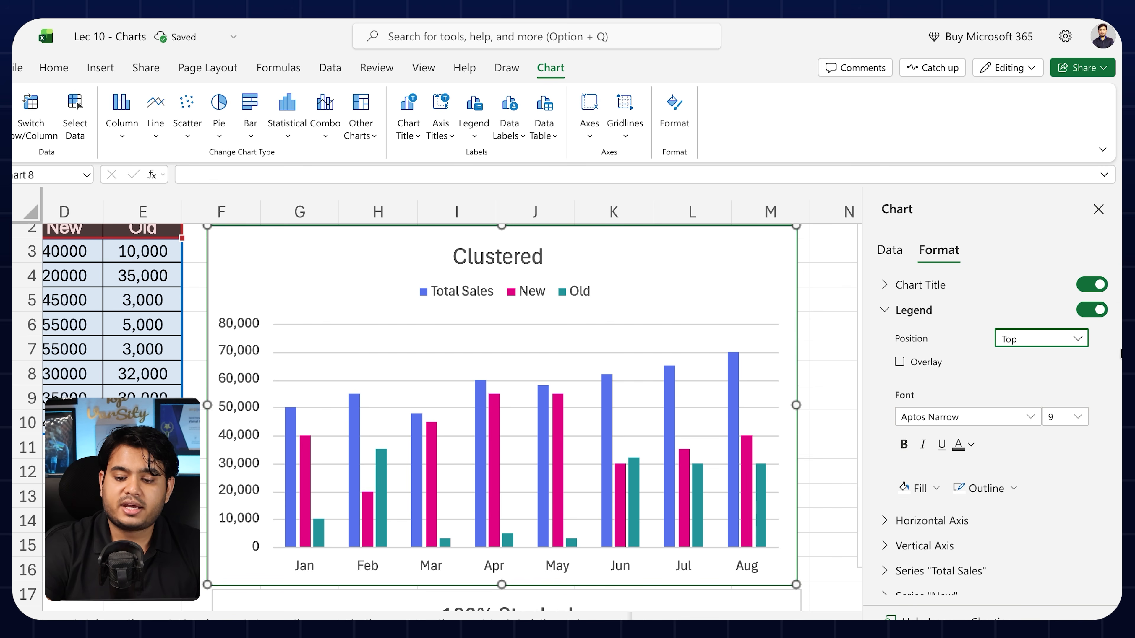
# Try the Clustered chart's legend positions Bottom, Left, Right and Top Right, and return the legend to Top.
pyautogui.click(1079, 339)
pyautogui.click(1034, 381)
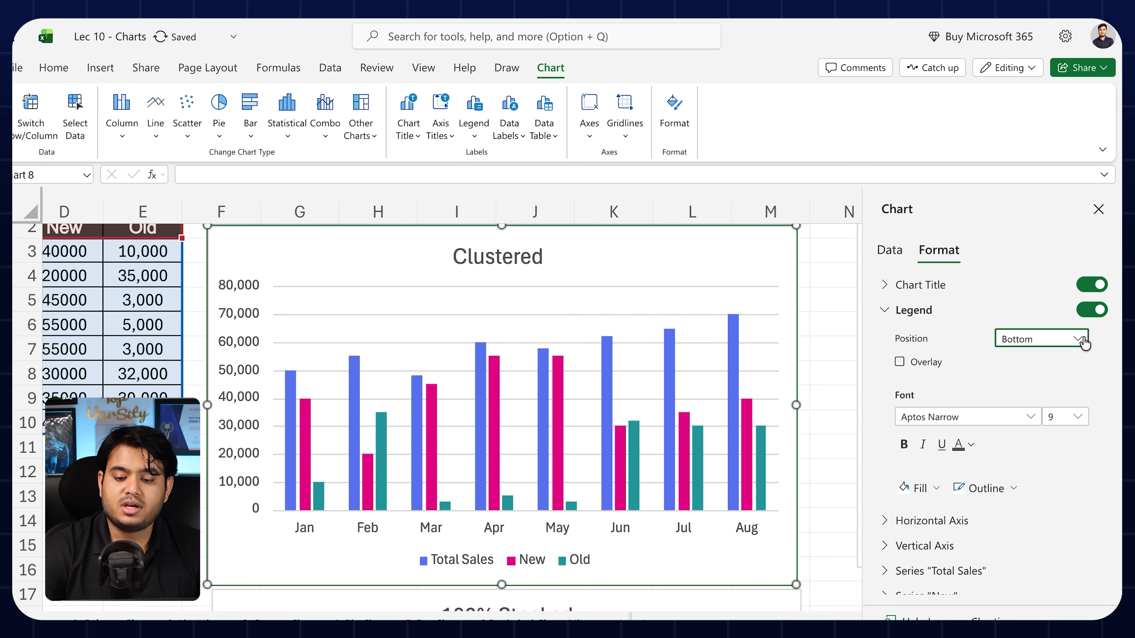
pyautogui.click(1078, 339)
pyautogui.click(1024, 402)
pyautogui.click(1076, 338)
pyautogui.click(1017, 425)
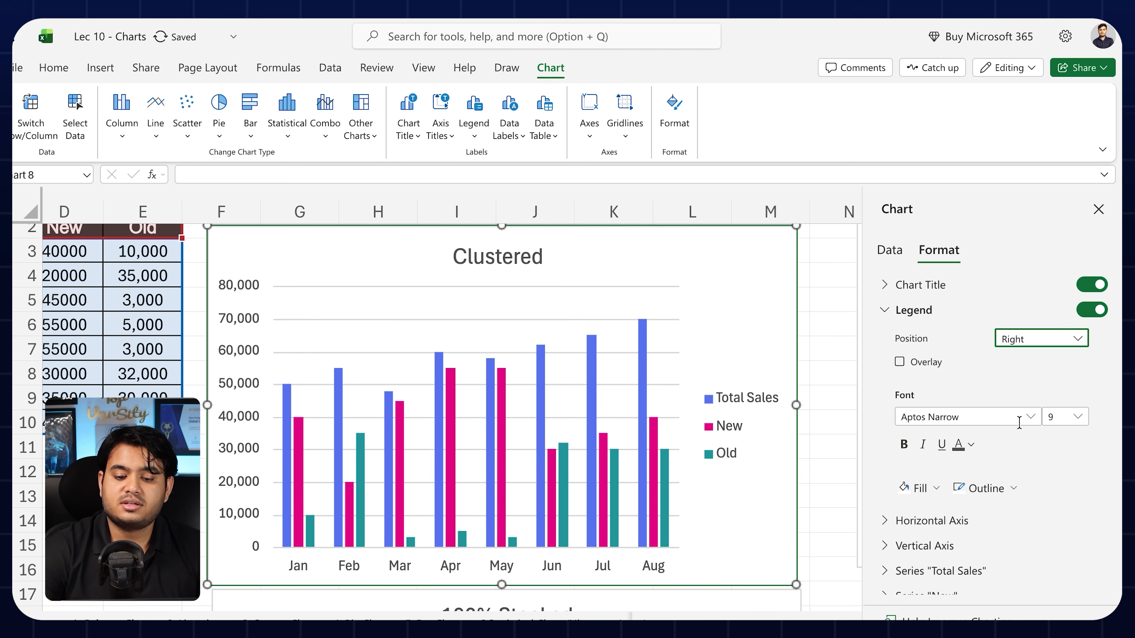
pyautogui.click(1081, 342)
pyautogui.click(1031, 443)
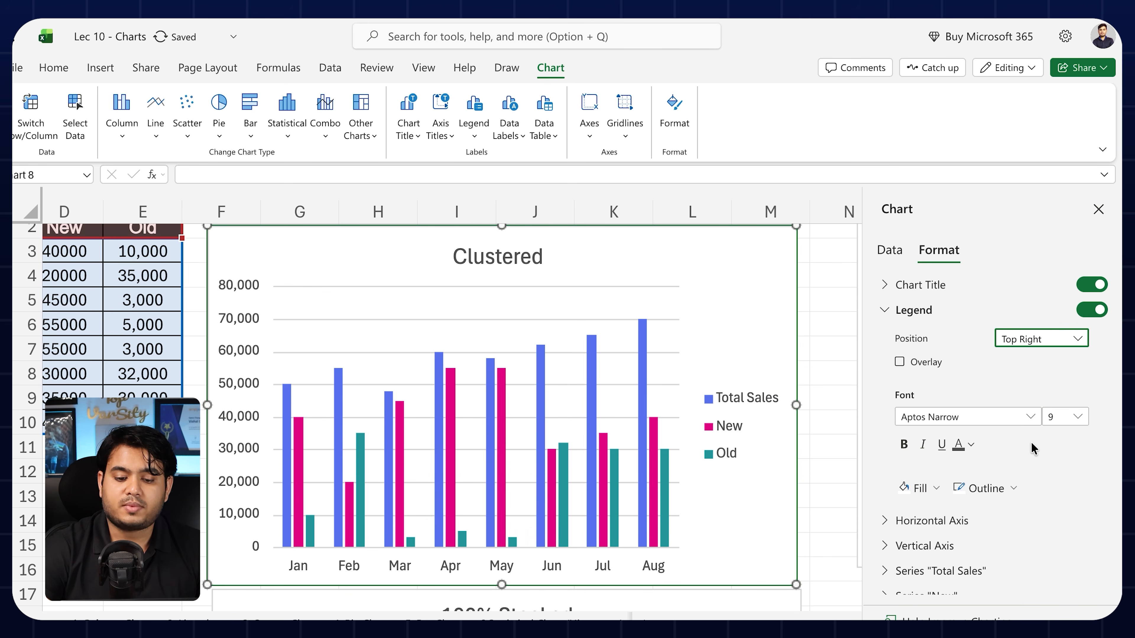
pyautogui.click(1053, 344)
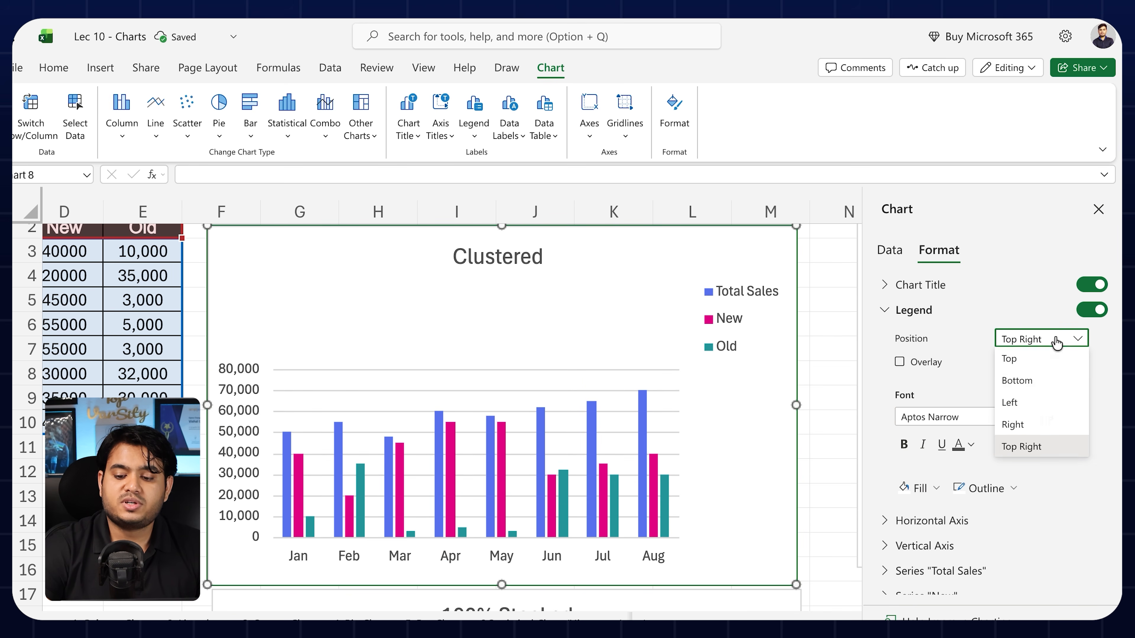
pyautogui.click(1022, 360)
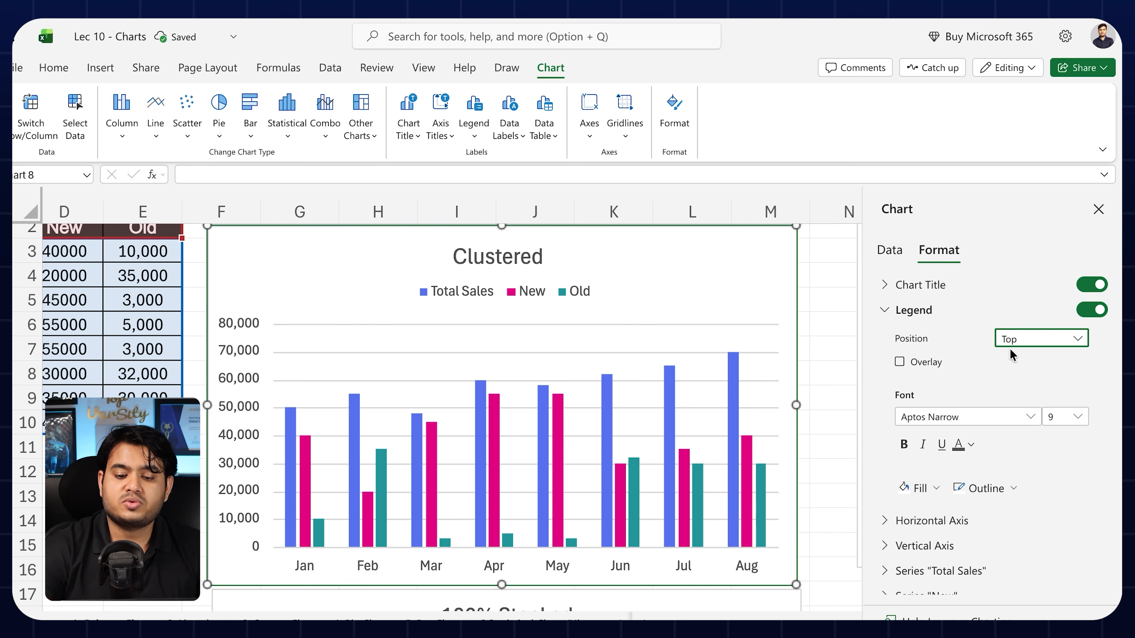
# Try a gap width of 18 in the Clustered chart's horizontal axis settings and reset it to the default.
pyautogui.click(839, 330)
pyautogui.scroll(-3, 754, 362)
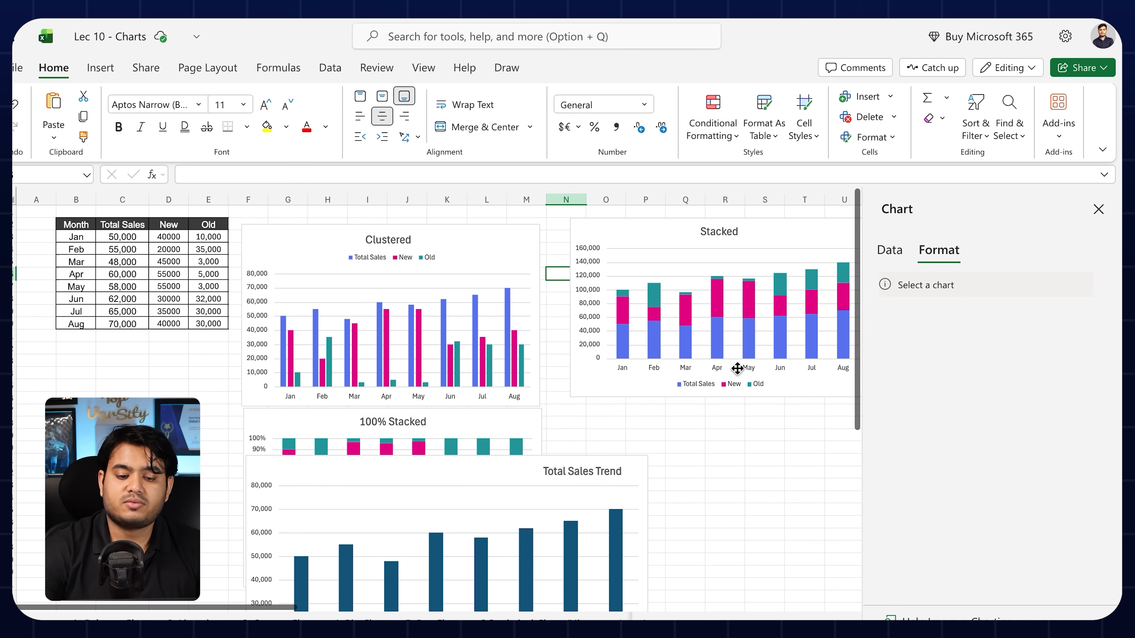
pyautogui.scroll(5, 737, 368)
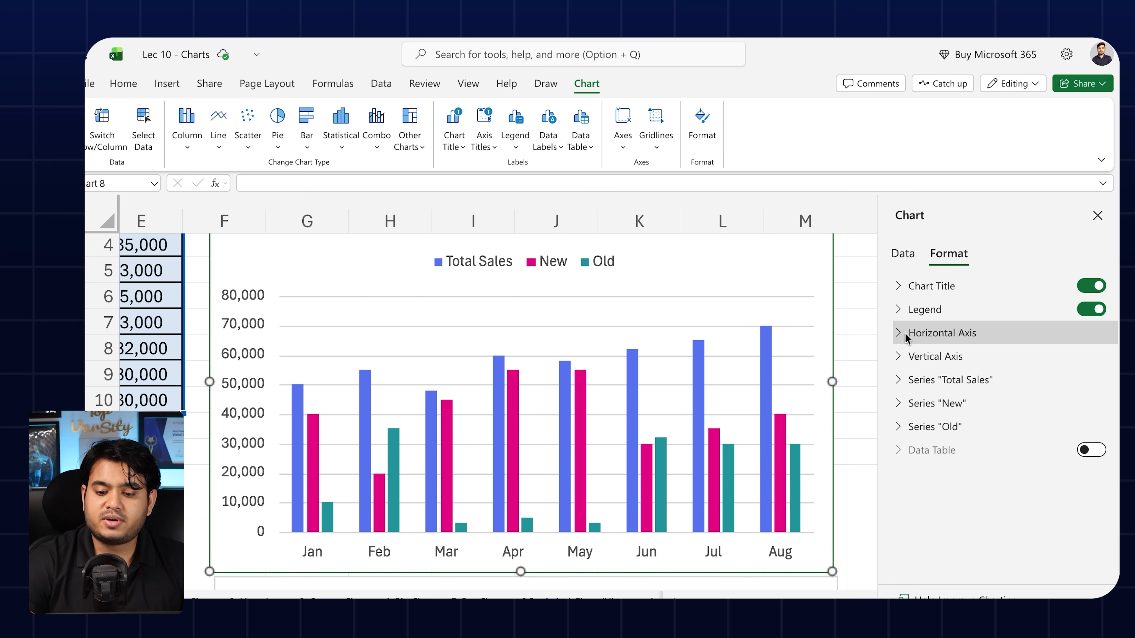
pyautogui.click(904, 333)
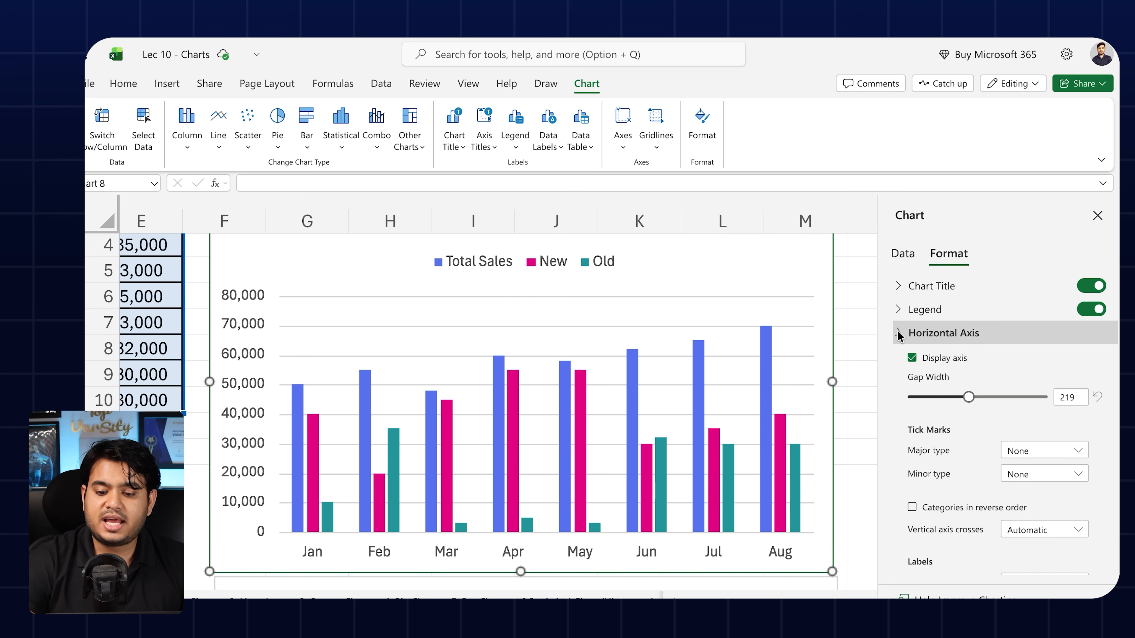
pyautogui.scroll(-2, 959, 336)
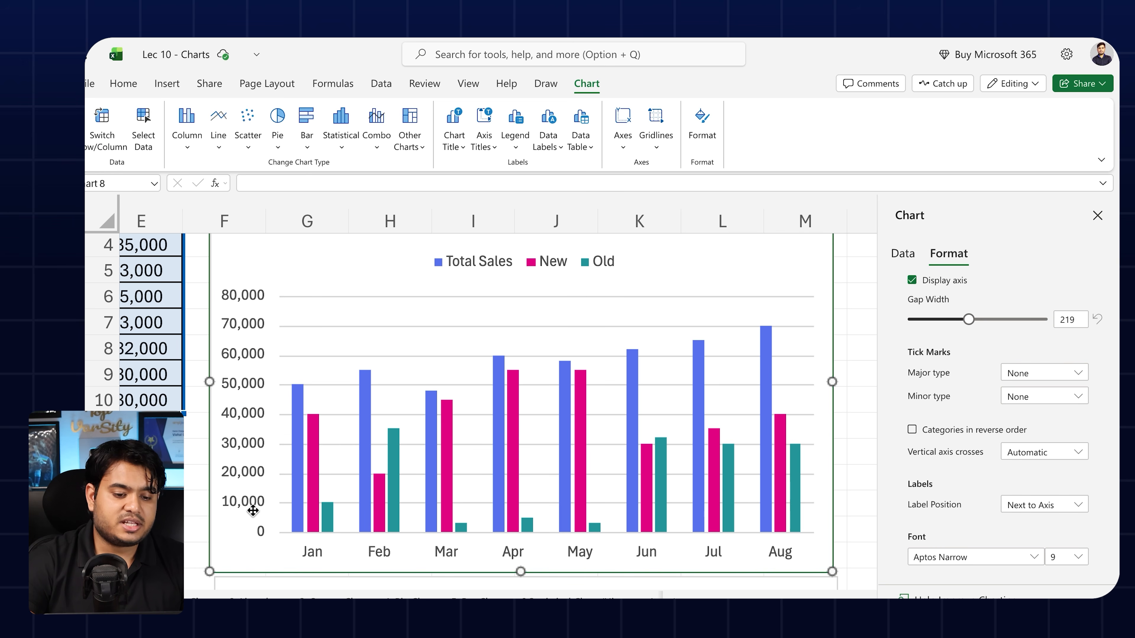
pyautogui.moveTo(969, 315); pyautogui.dragTo(912, 319)
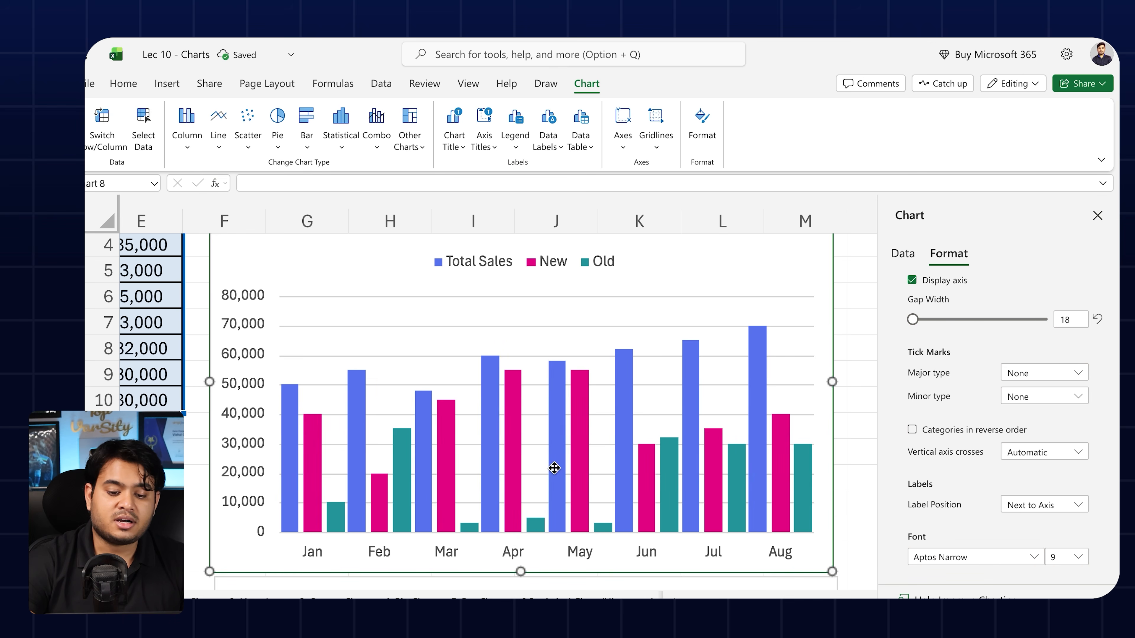
pyautogui.scroll(1, 528, 449)
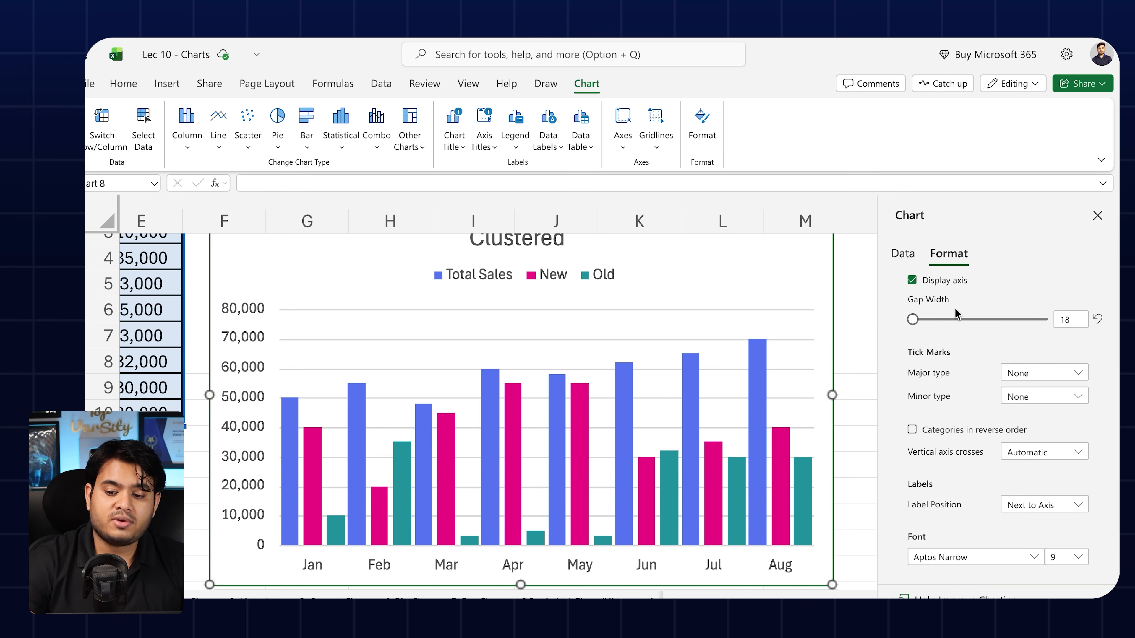
pyautogui.click(1098, 319)
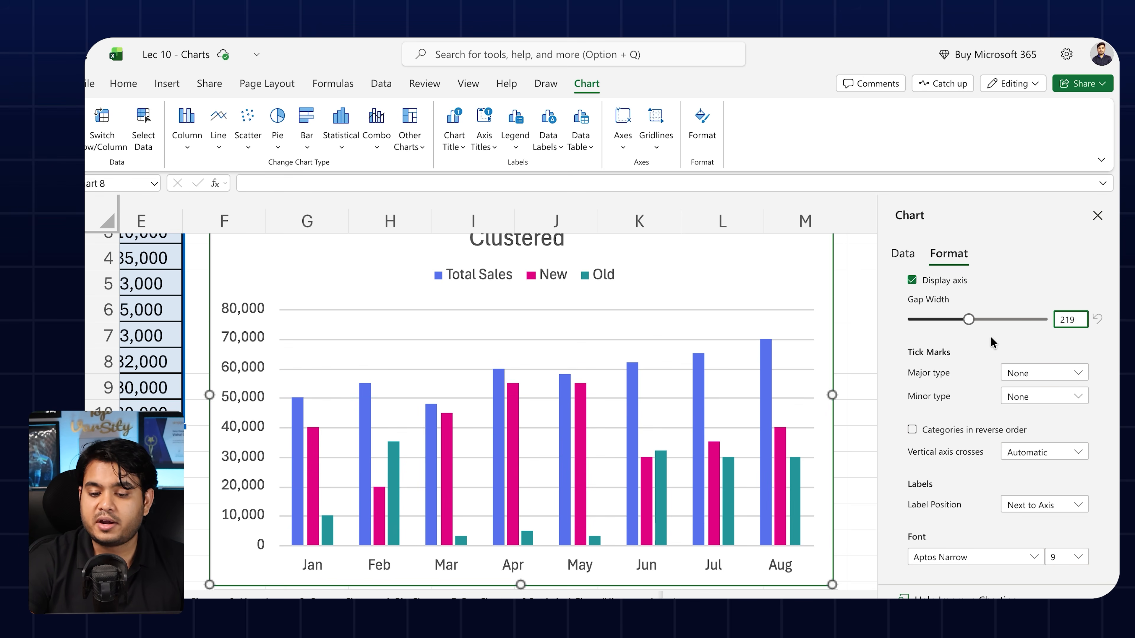
# Try the Inside and Outside major tick marks on the Clustered chart's horizontal axis and set them back to None.
pyautogui.scroll(-2, 990, 336)
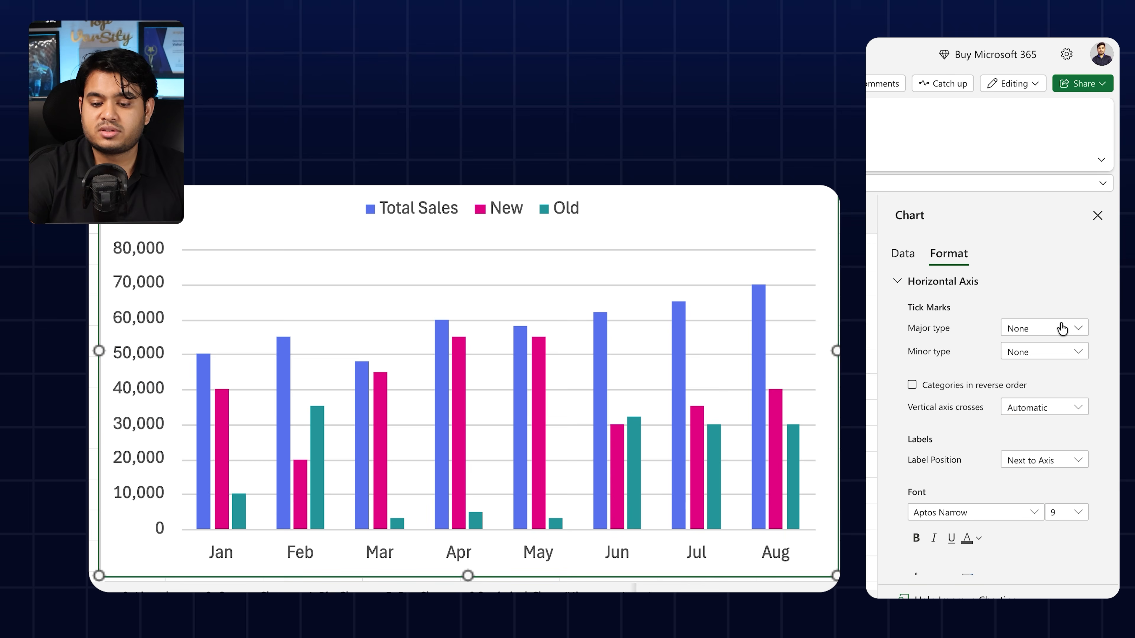
pyautogui.click(1062, 325)
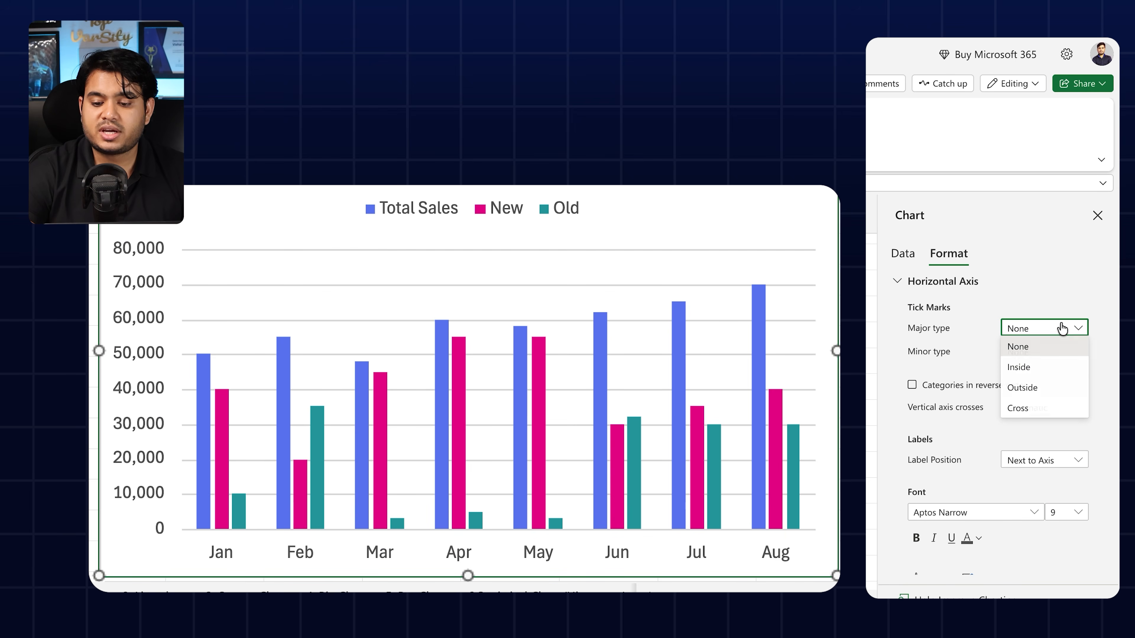
pyautogui.click(1025, 367)
pyautogui.click(1049, 338)
pyautogui.click(1053, 389)
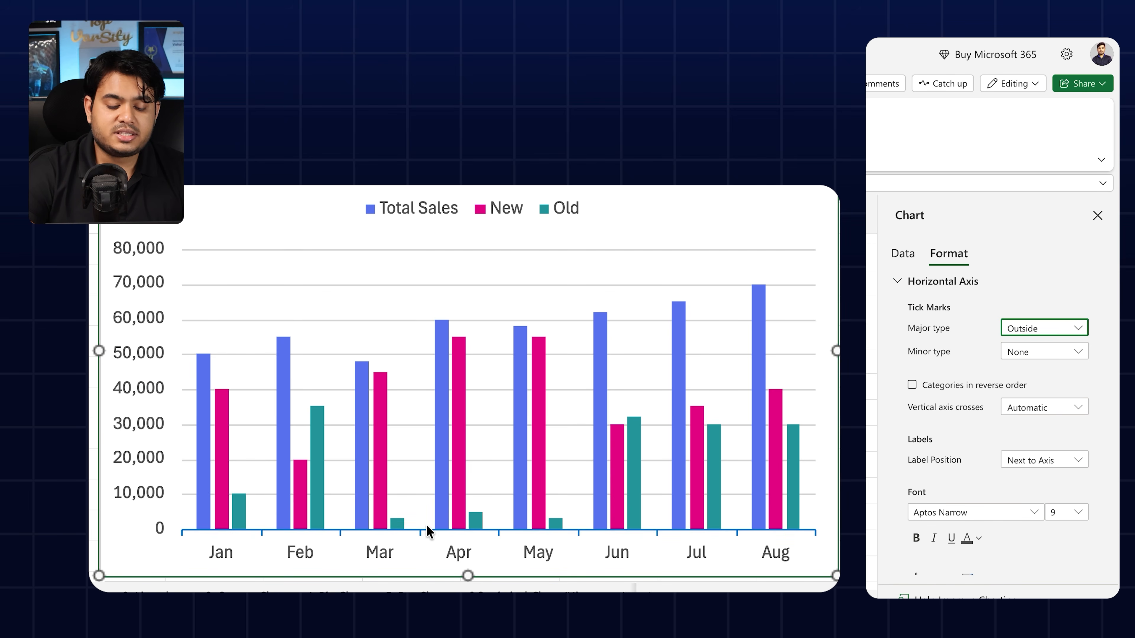
pyautogui.click(418, 531)
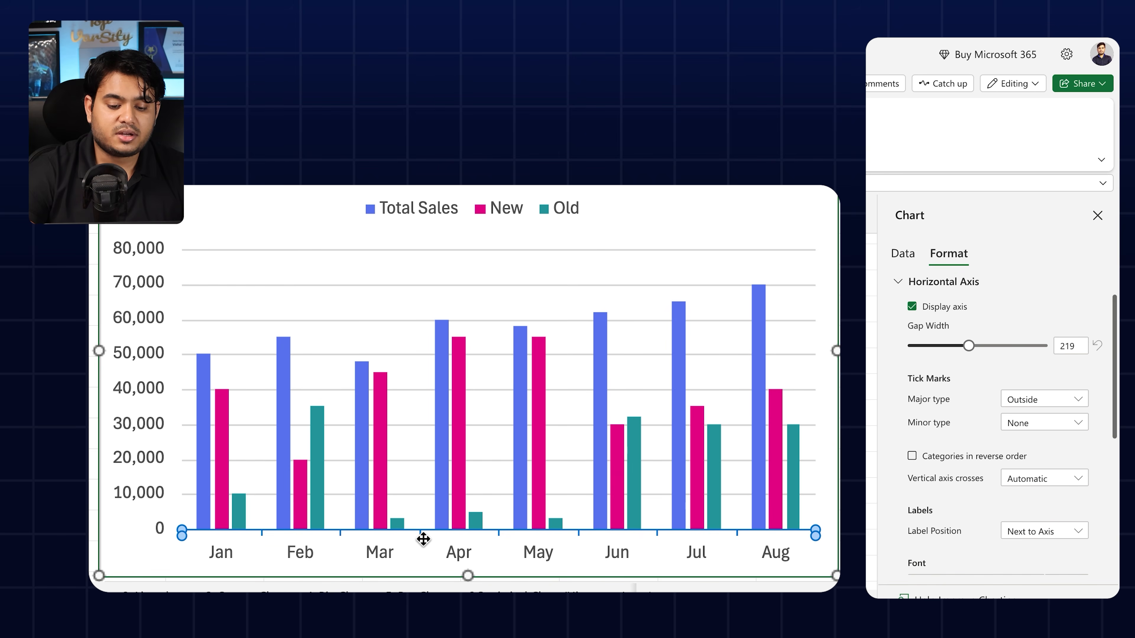
pyautogui.click(1073, 398)
pyautogui.click(1040, 439)
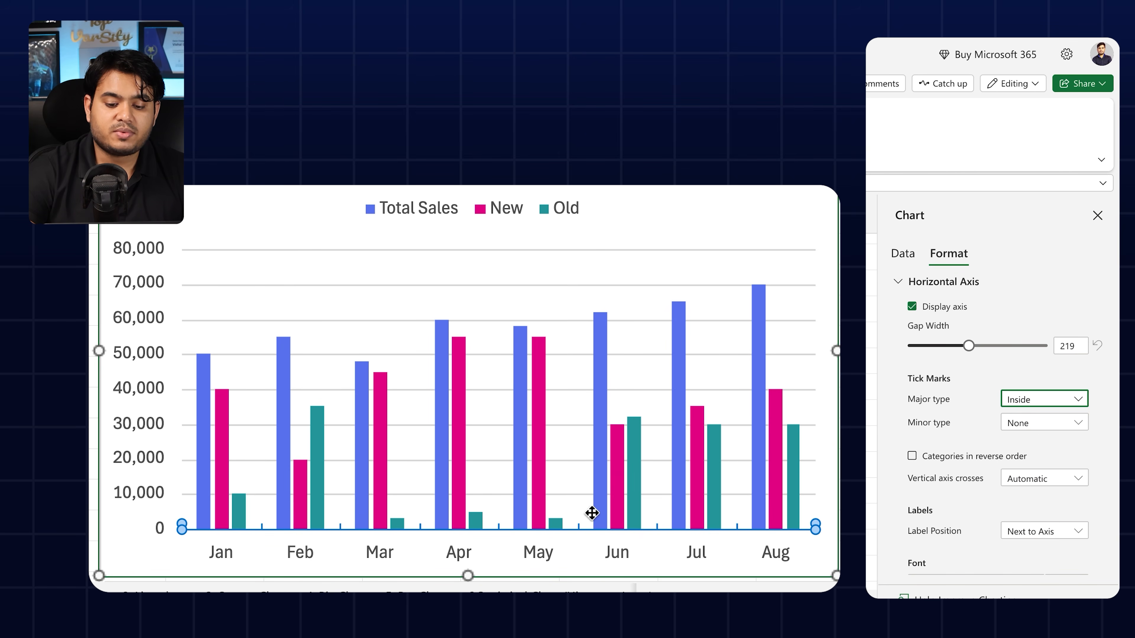
pyautogui.click(1074, 398)
pyautogui.click(1053, 419)
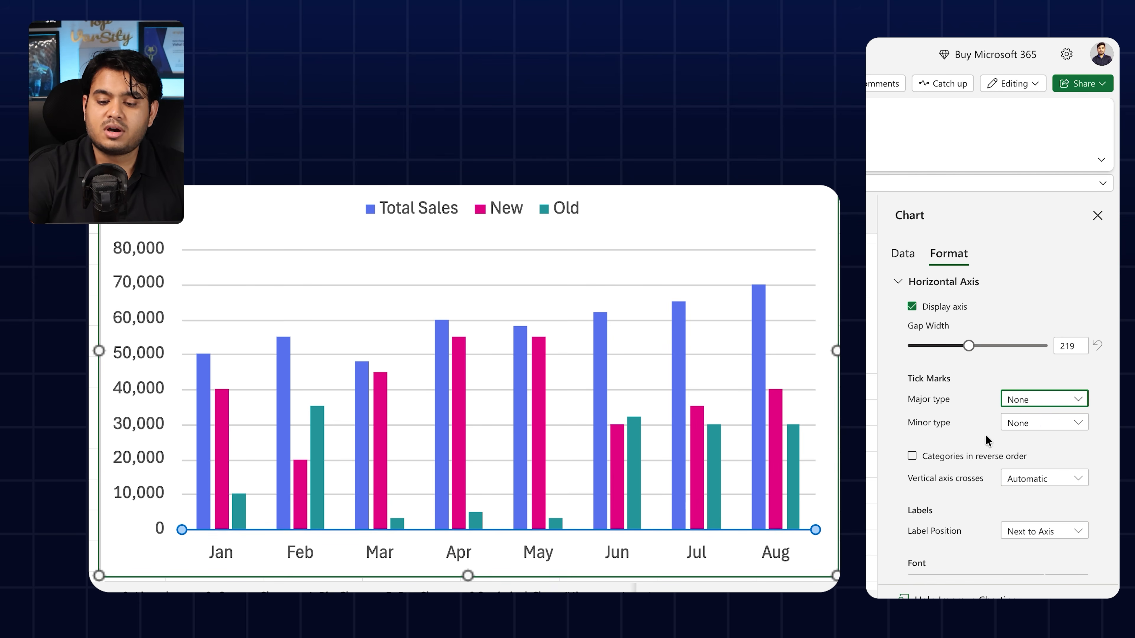
pyautogui.scroll(-3, 1051, 417)
pyautogui.click(1081, 330)
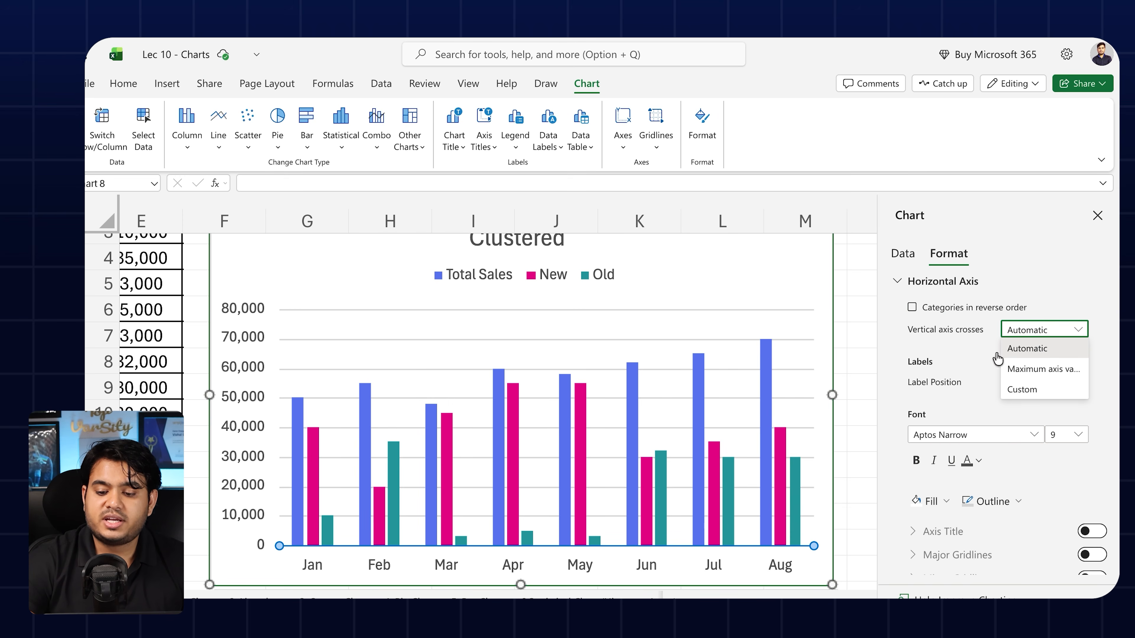
pyautogui.click(933, 346)
# Compare the Low and High label positions on the Clustered chart's horizontal axis and set the position to Low.
pyautogui.scroll(-2, 990, 338)
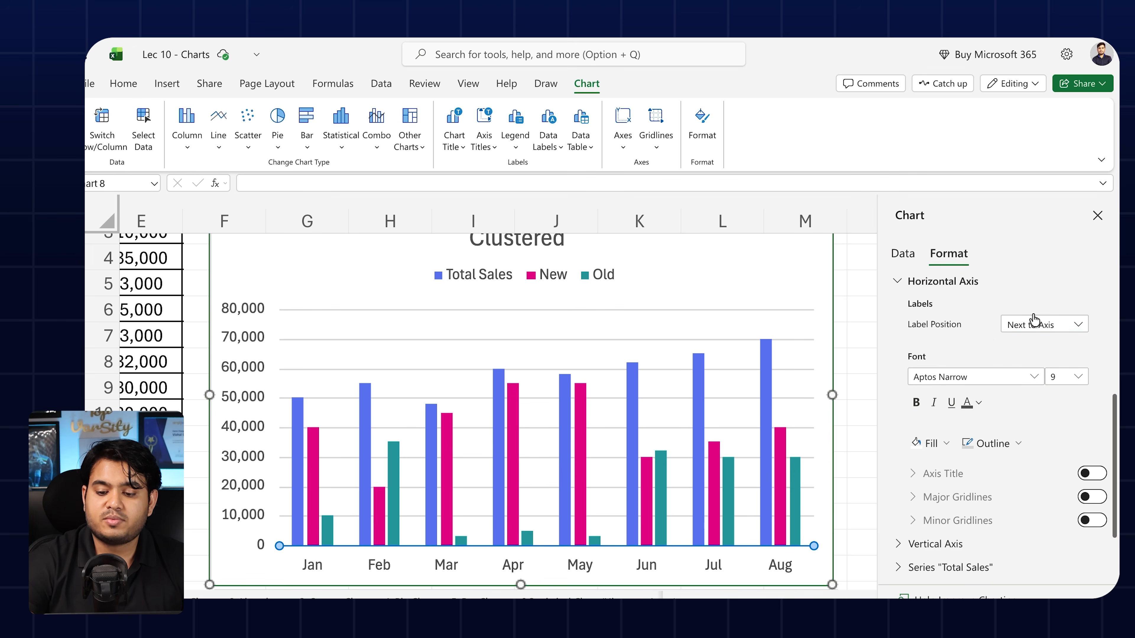
pyautogui.click(1059, 326)
pyautogui.click(1041, 364)
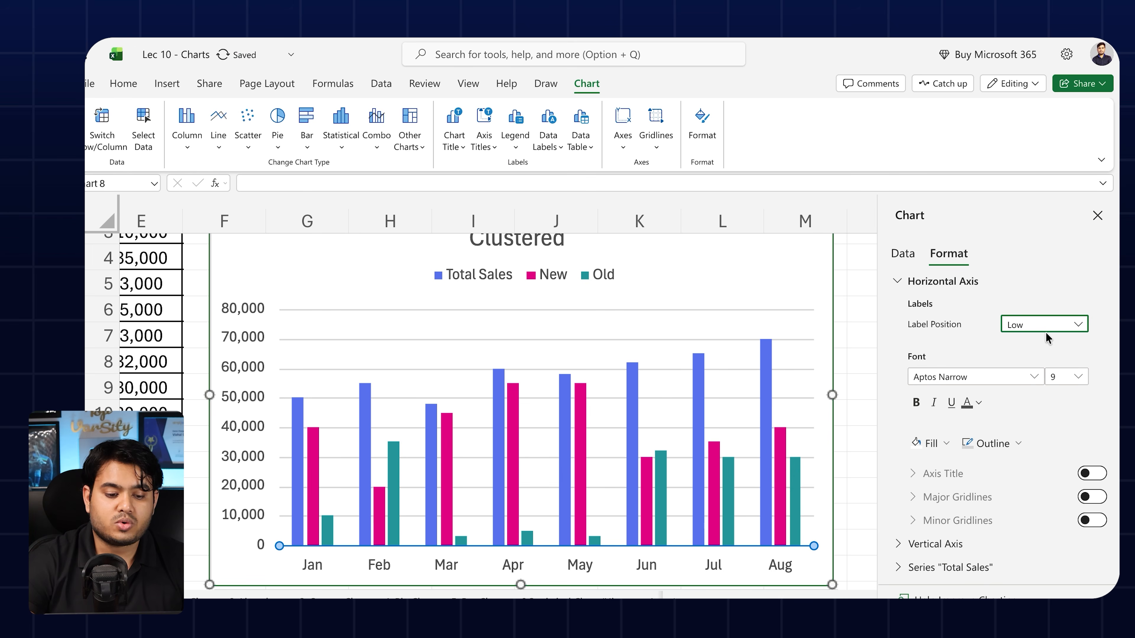
pyautogui.click(1045, 325)
pyautogui.click(1028, 343)
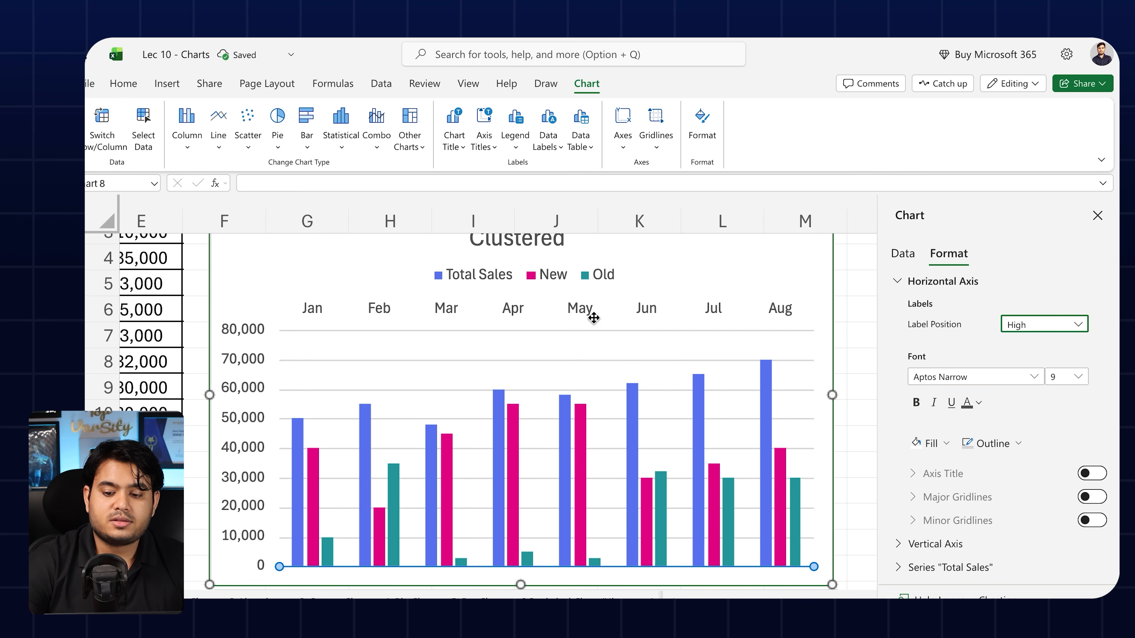
pyautogui.click(1081, 328)
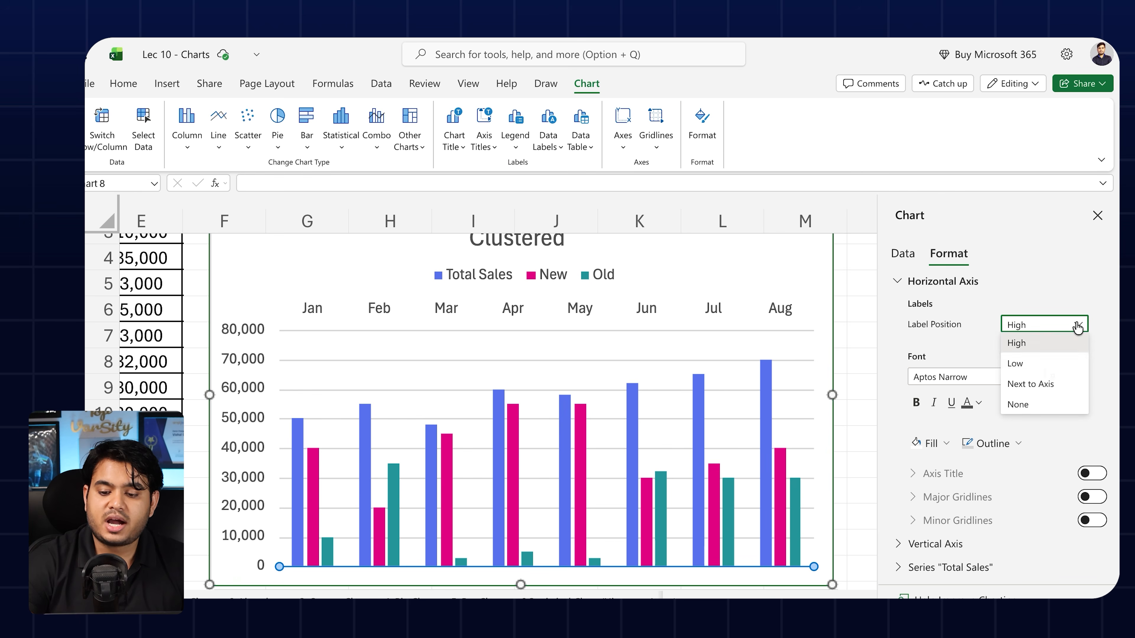
pyautogui.click(1032, 363)
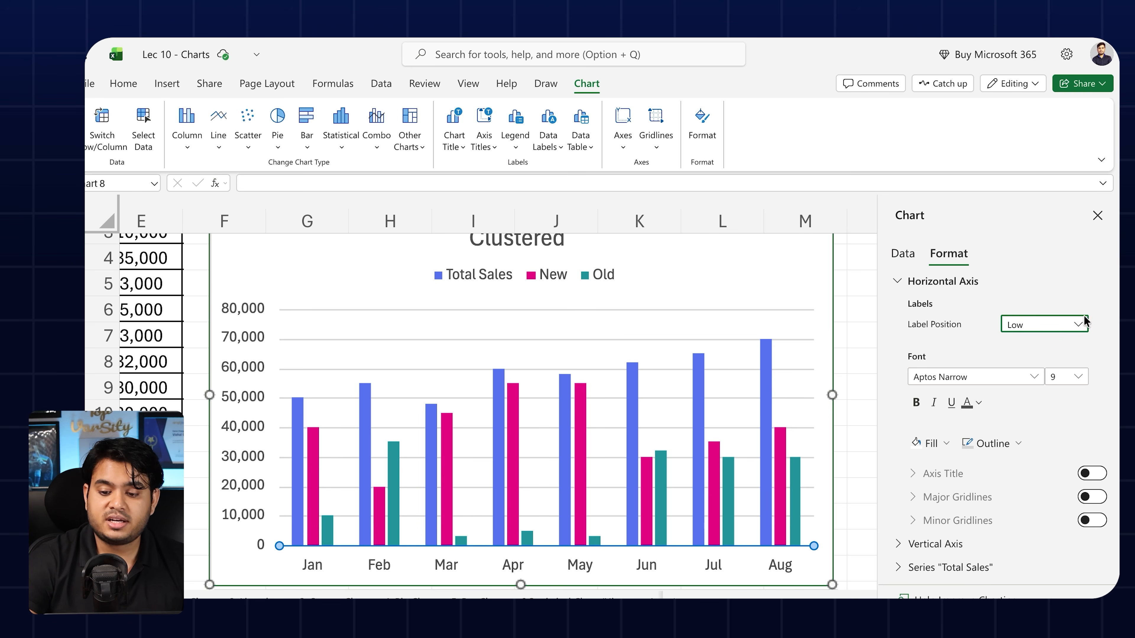
# Try the horizontal axis label positions Next to Axis and None, and set the labels back to Low.
pyautogui.click(1079, 324)
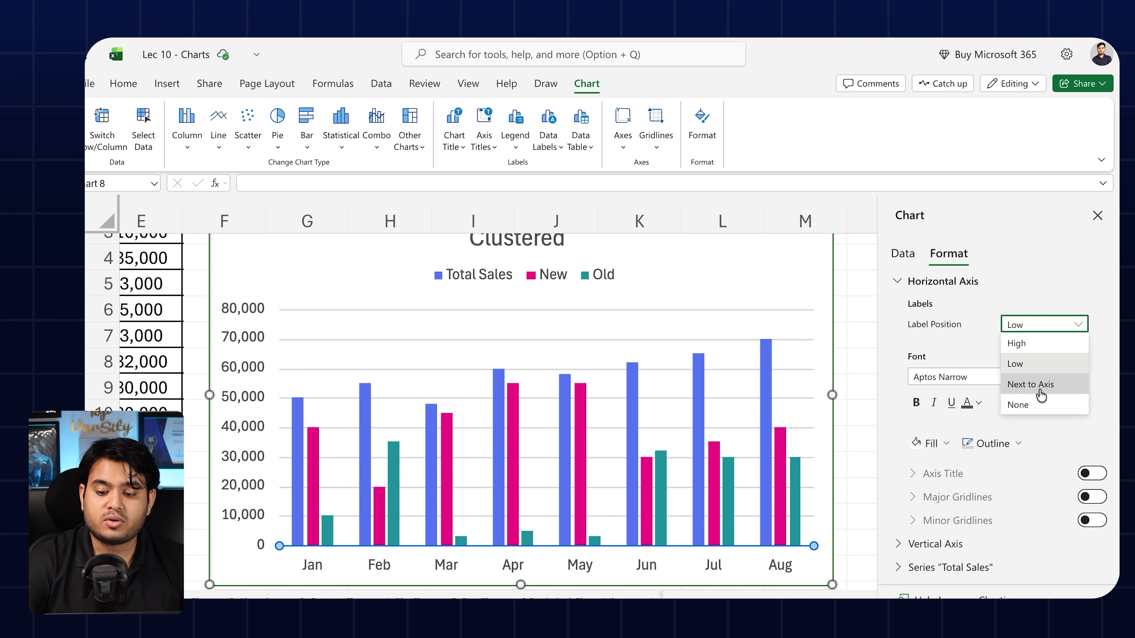
pyautogui.click(1039, 385)
pyautogui.click(1076, 324)
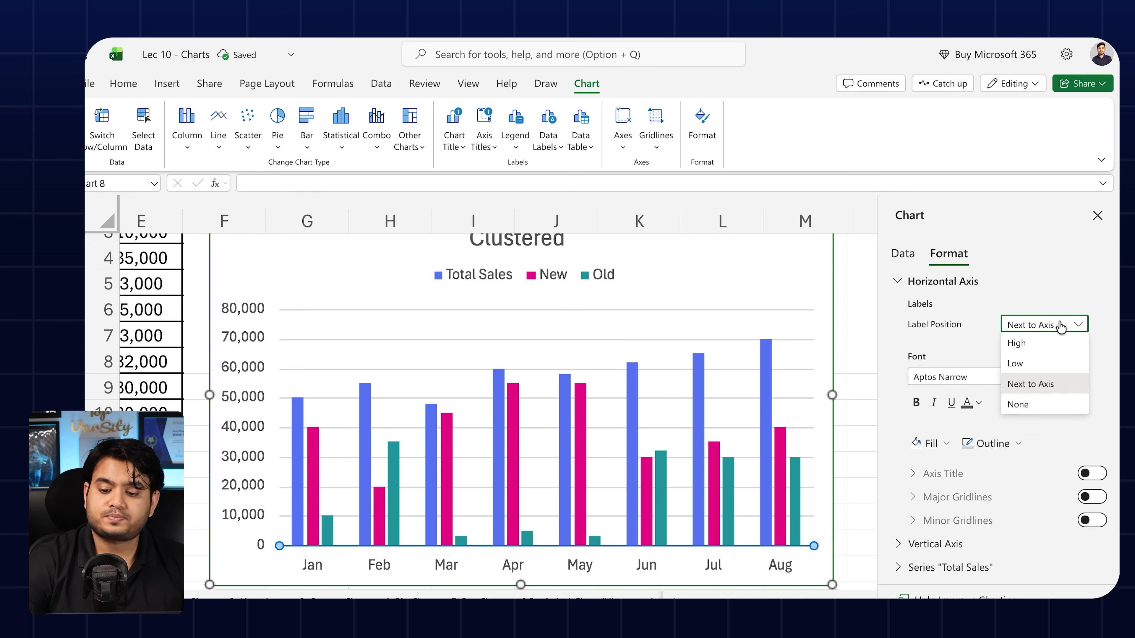
pyautogui.click(1035, 404)
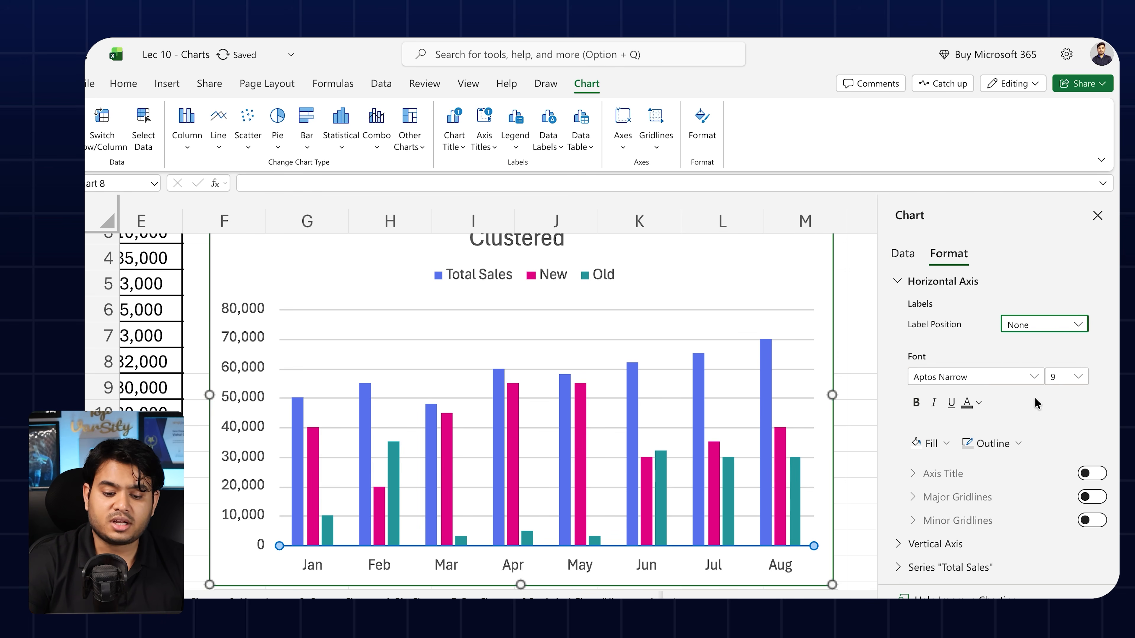
pyautogui.click(1049, 329)
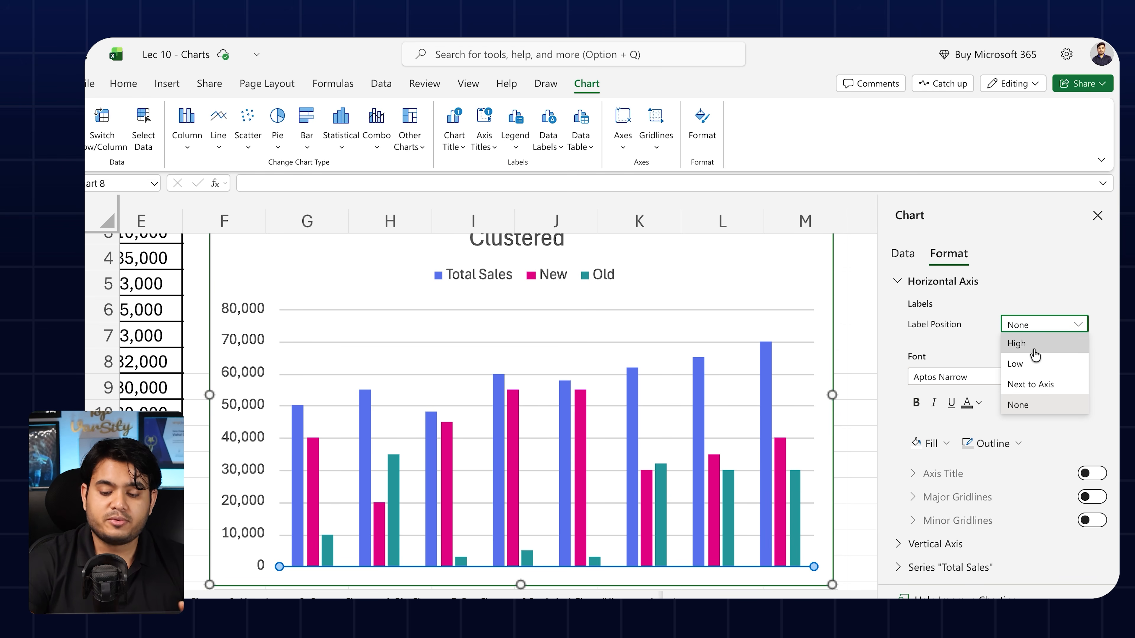
pyautogui.click(1031, 363)
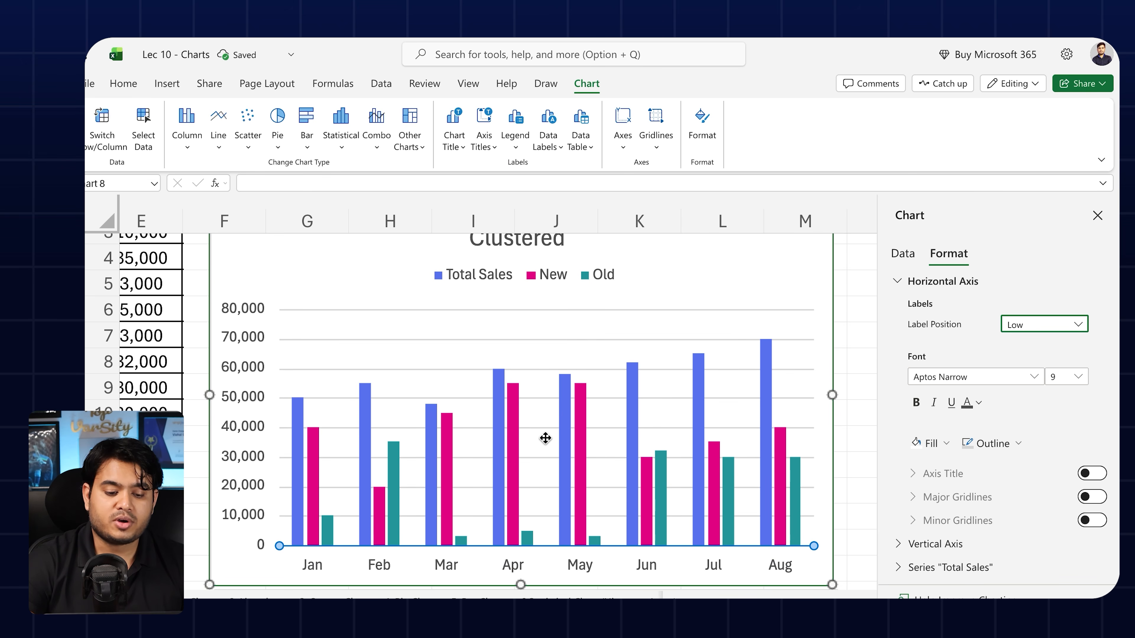
# Close the Clustered chart's horizontal axis settings and open its vertical axis settings.
pyautogui.scroll(-2, 544, 438)
pyautogui.scroll(2, 545, 437)
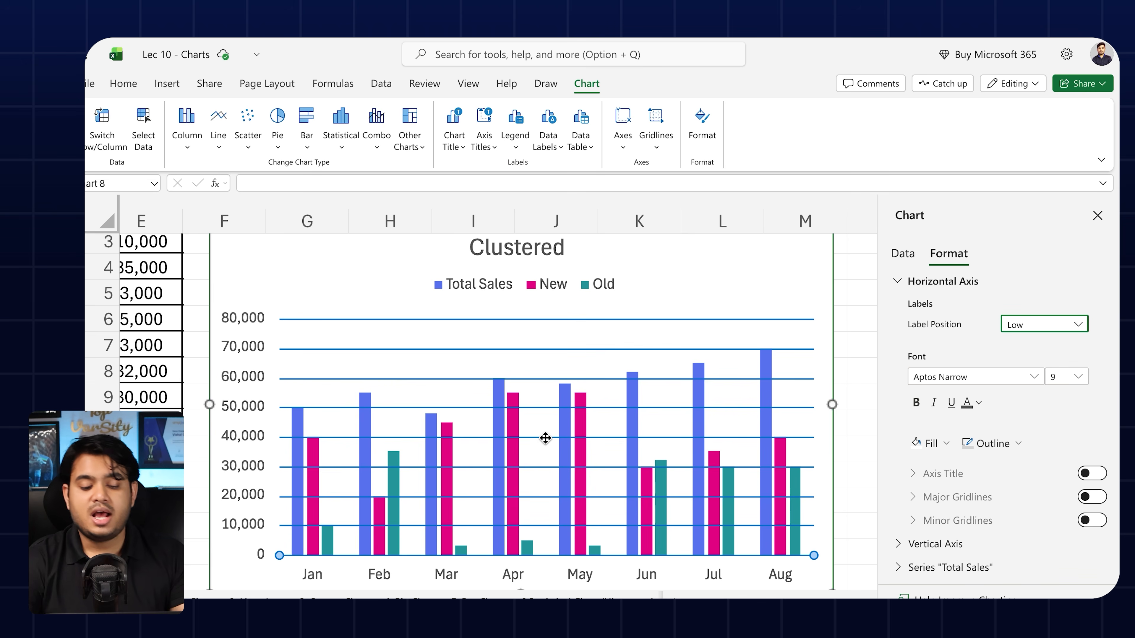
pyautogui.scroll(-3, 576, 515)
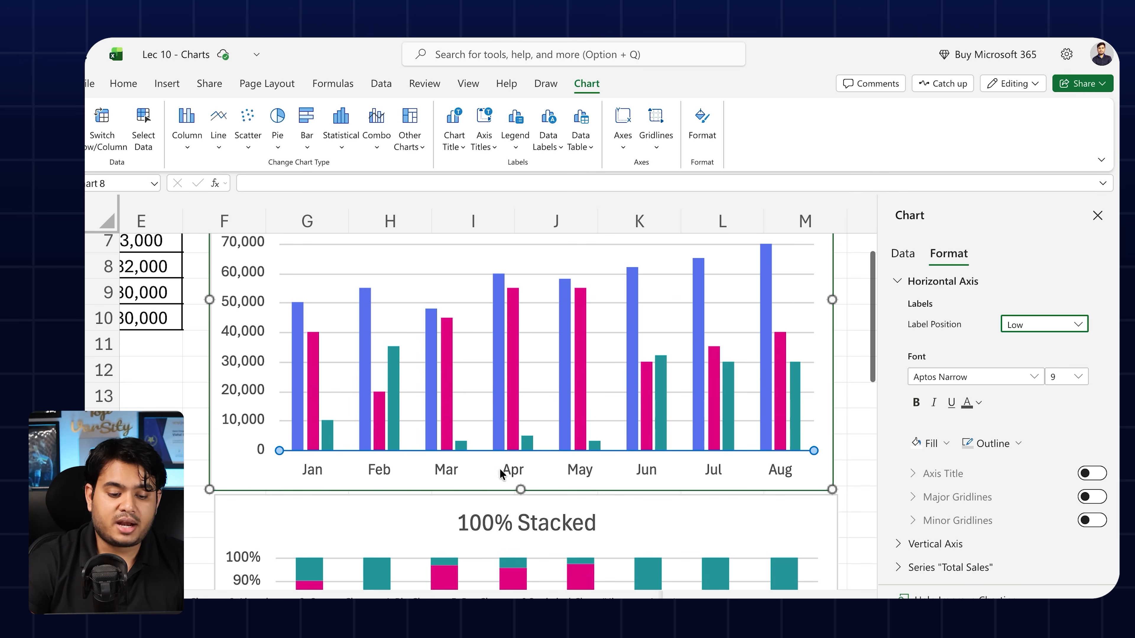
pyautogui.scroll(6, 974, 333)
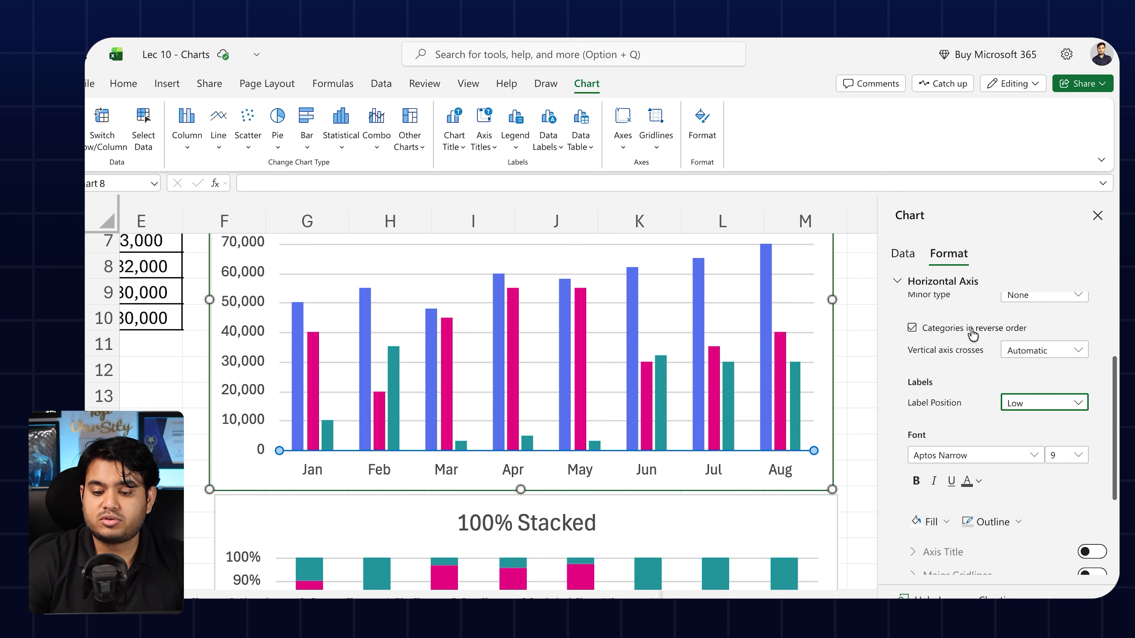
pyautogui.click(898, 333)
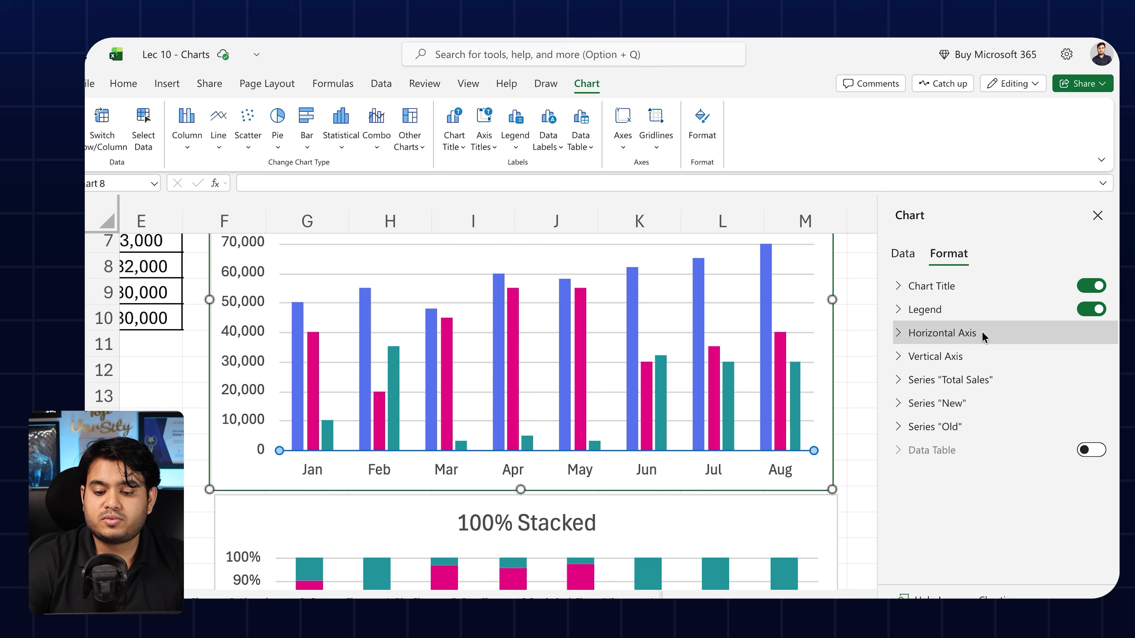
pyautogui.click(906, 357)
pyautogui.scroll(-5, 913, 362)
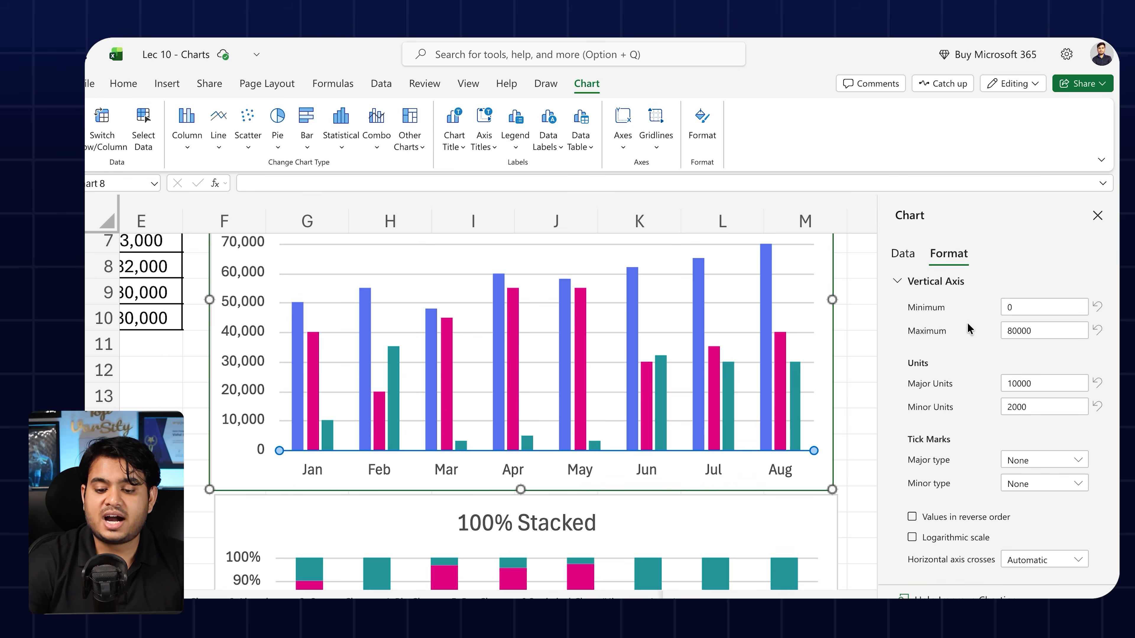
# Try a maximum bound of 70000 on the Clustered chart's vertical axis and set it back to 80000.
pyautogui.click(1010, 308)
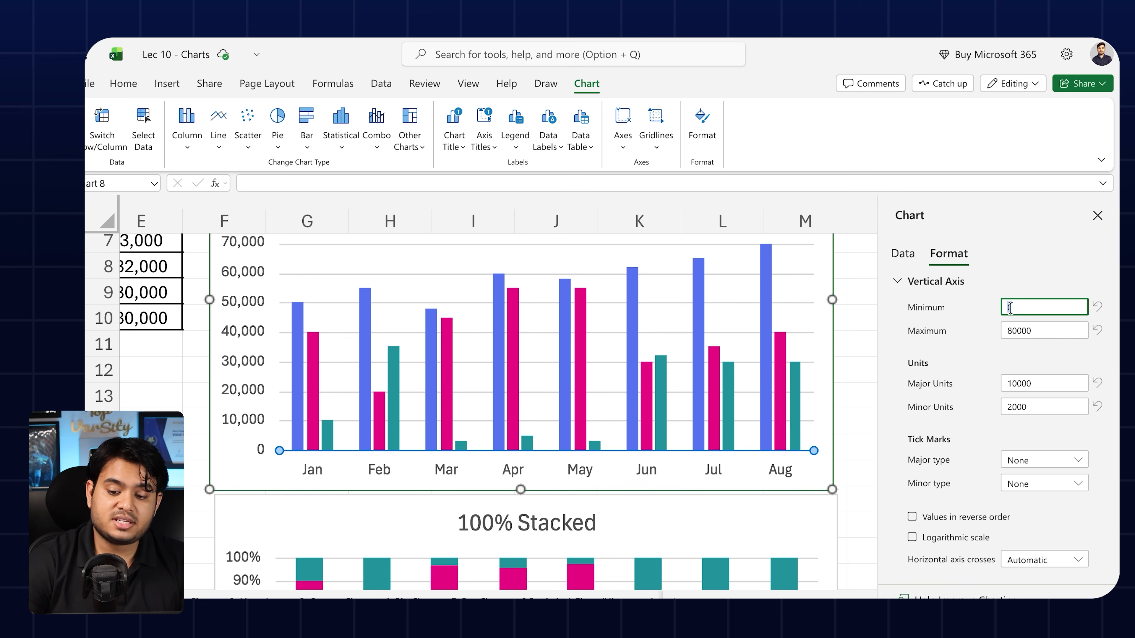
pyautogui.scroll(3, 254, 417)
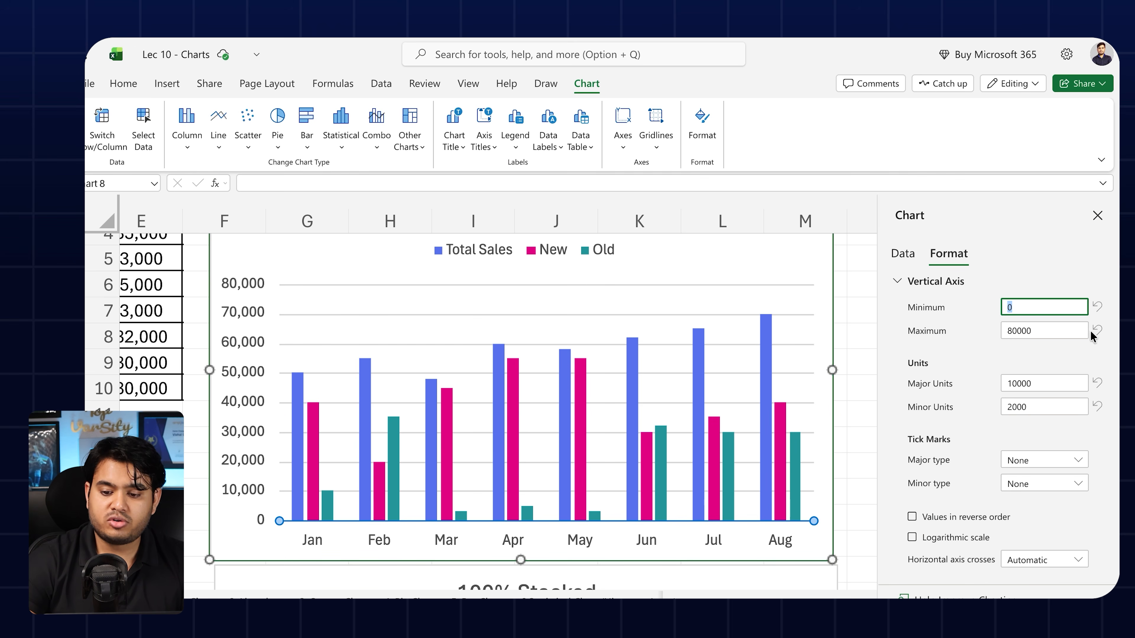
pyautogui.moveTo(1012, 331); pyautogui.dragTo(997, 330)
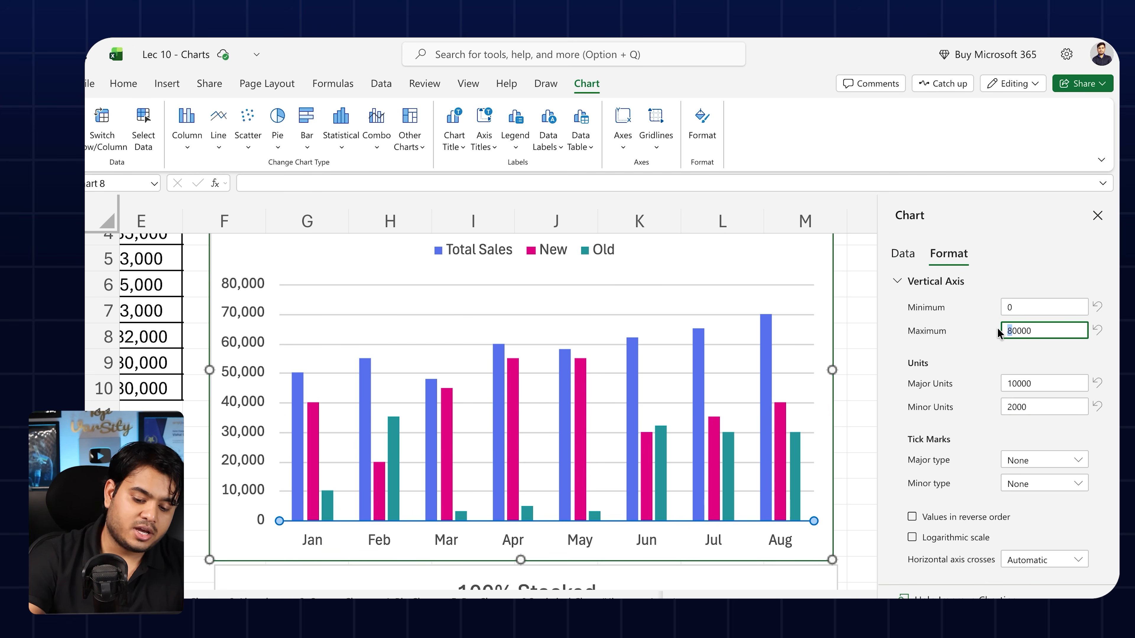
pyautogui.write('7')
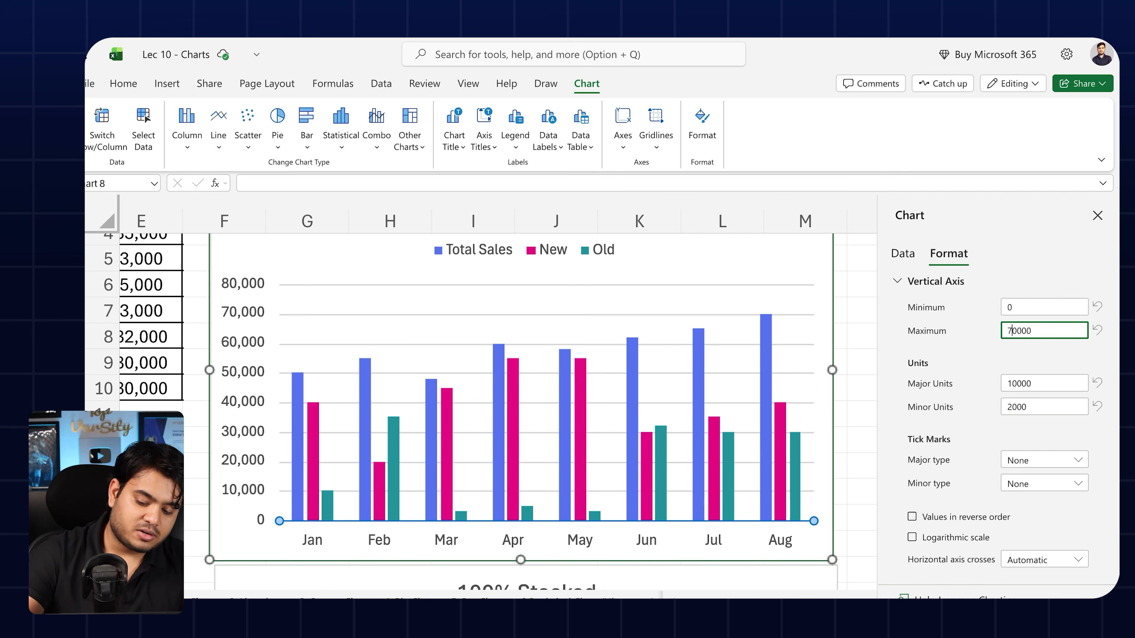
pyautogui.press('Return')
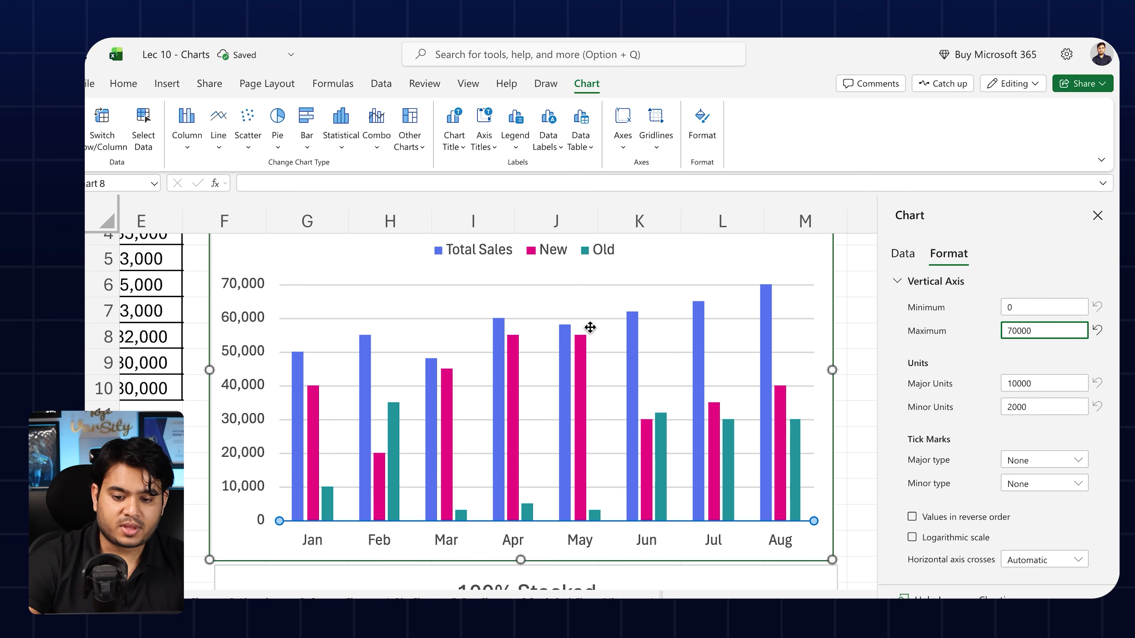
pyautogui.scroll(1, 589, 327)
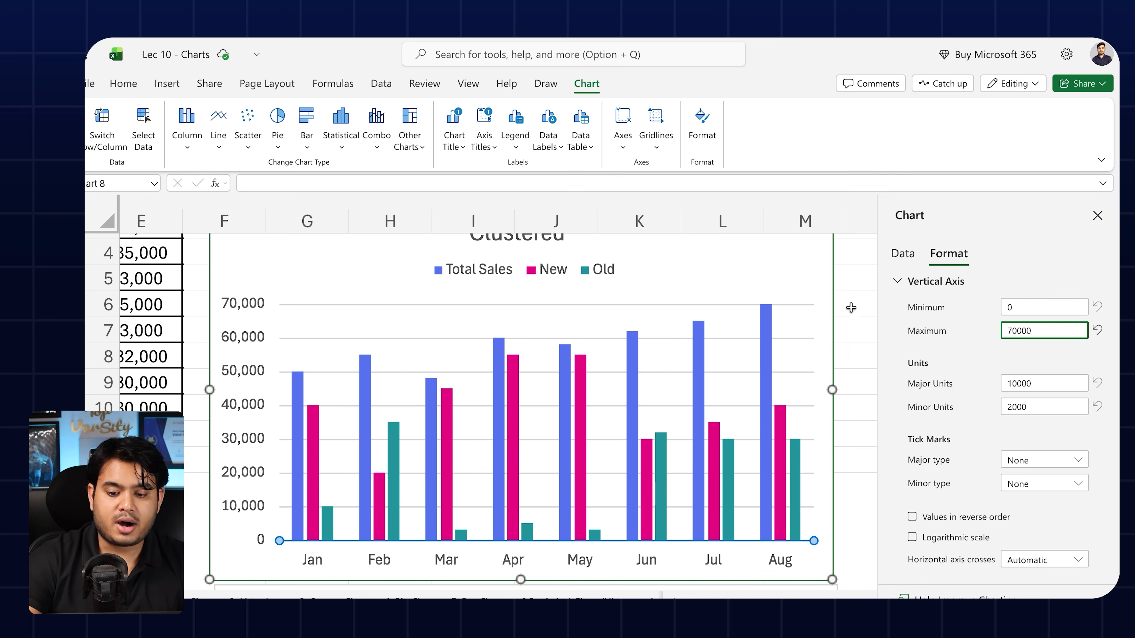
pyautogui.write('8')
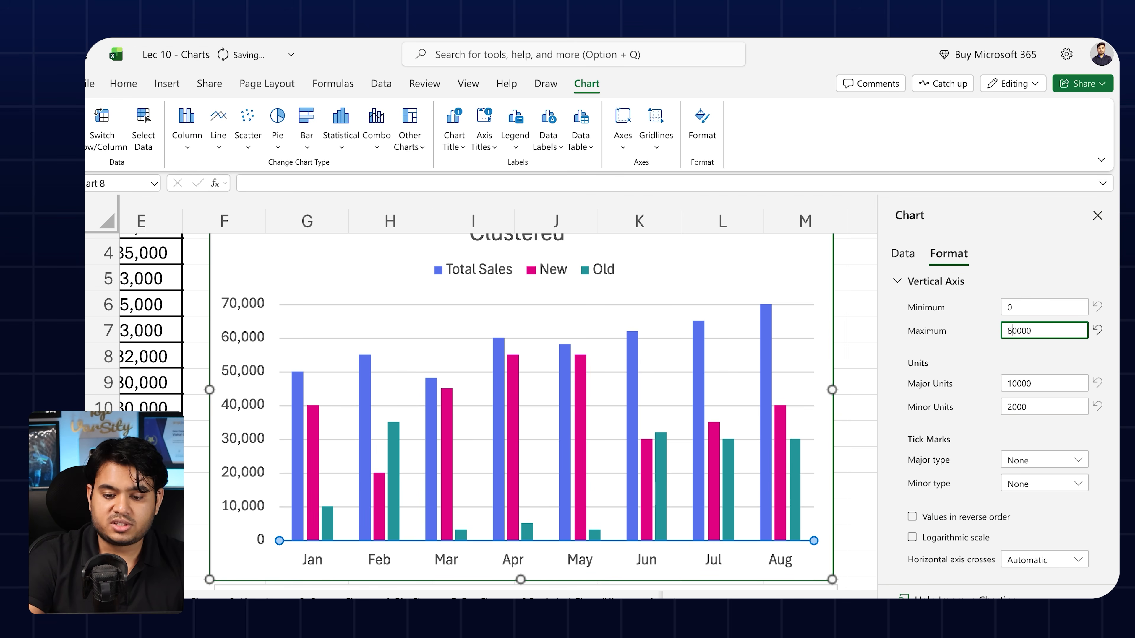
pyautogui.press('Return')
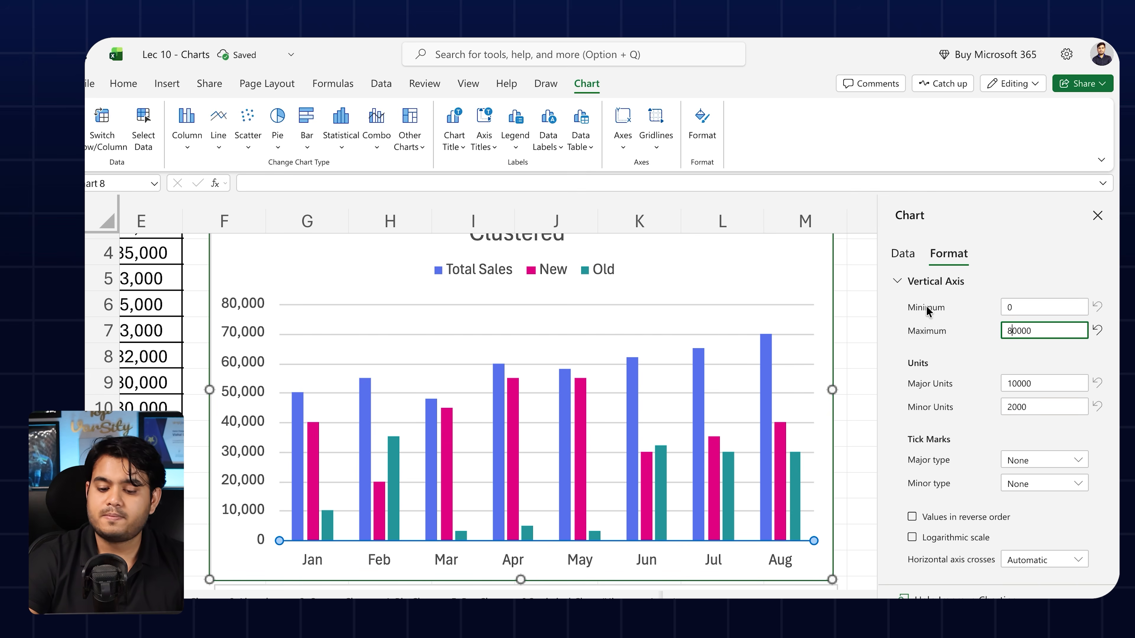
# Set the Clustered chart's vertical axis major units to 10000.
pyautogui.scroll(-3, 925, 305)
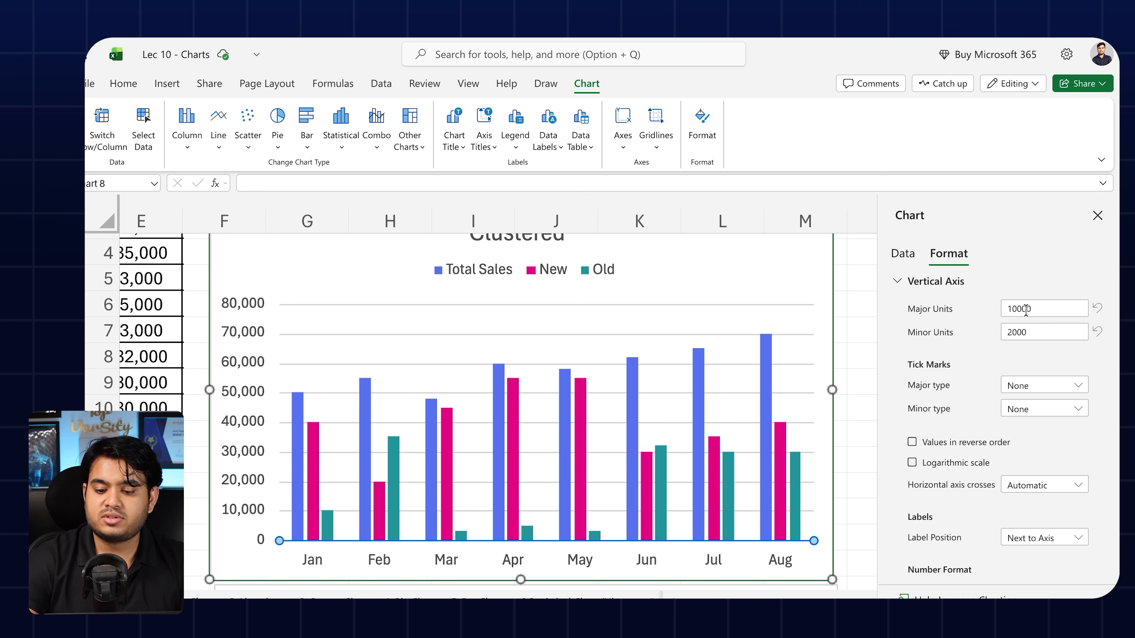
pyautogui.moveTo(1011, 309); pyautogui.dragTo(1003, 308)
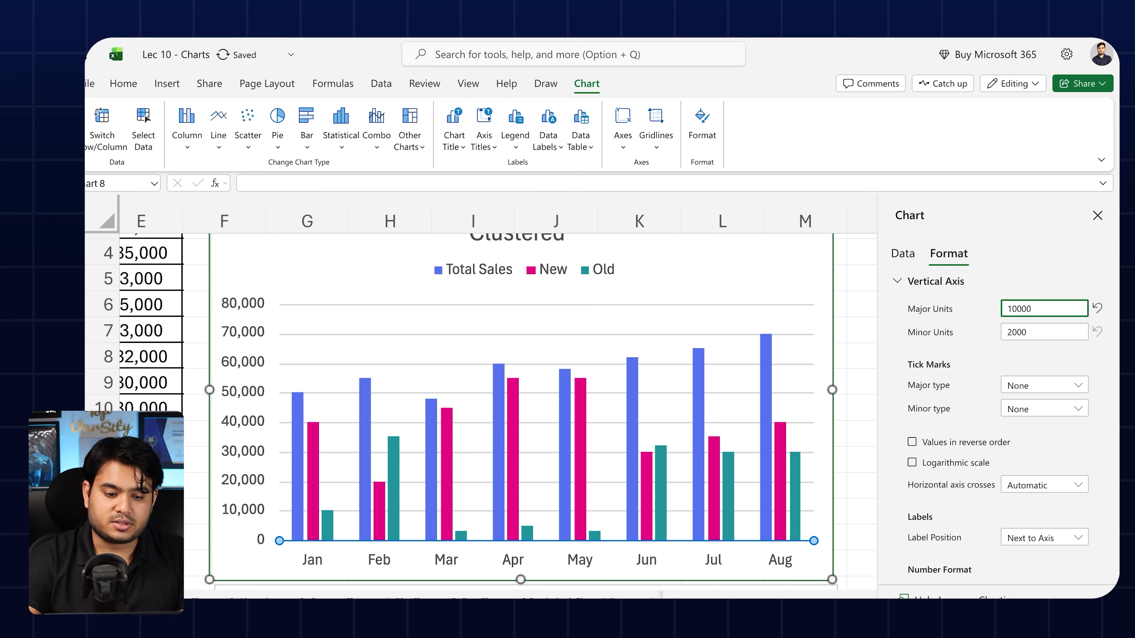
pyautogui.scroll(-6, 947, 373)
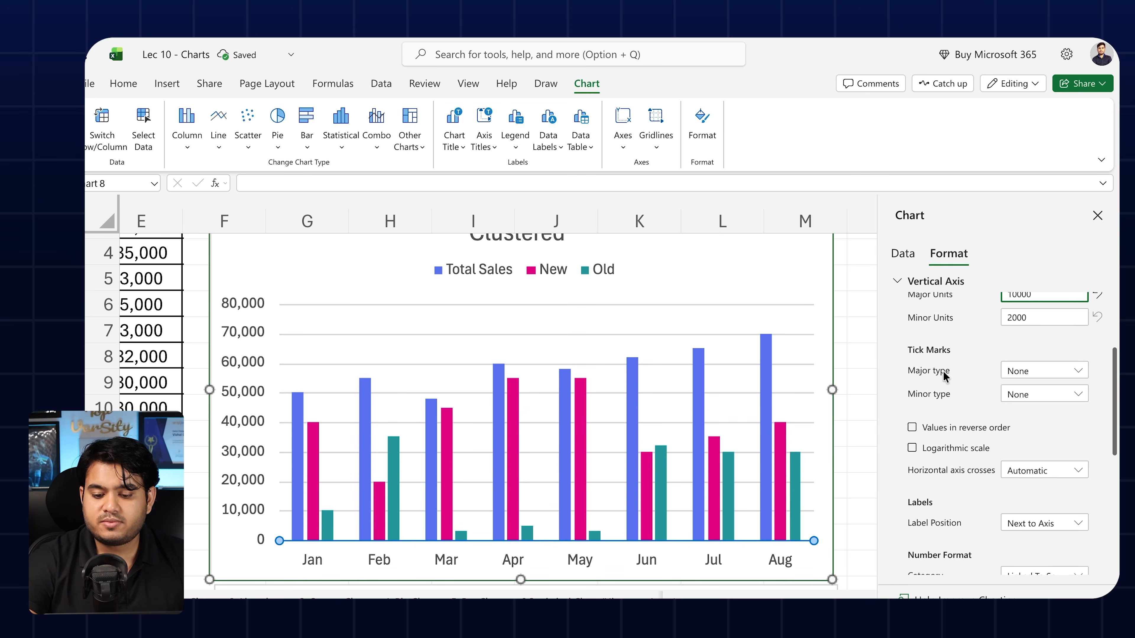
# Turn the vertical axis major gridlines off and back on, and collapse the vertical axis settings.
pyautogui.scroll(-2, 944, 377)
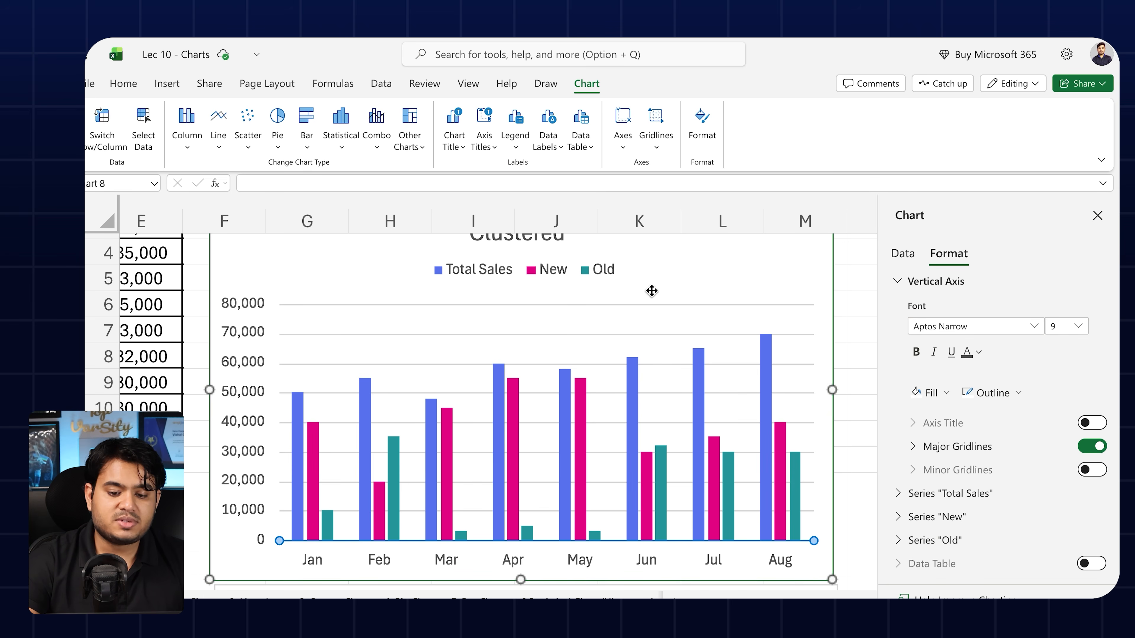
pyautogui.click(1092, 446)
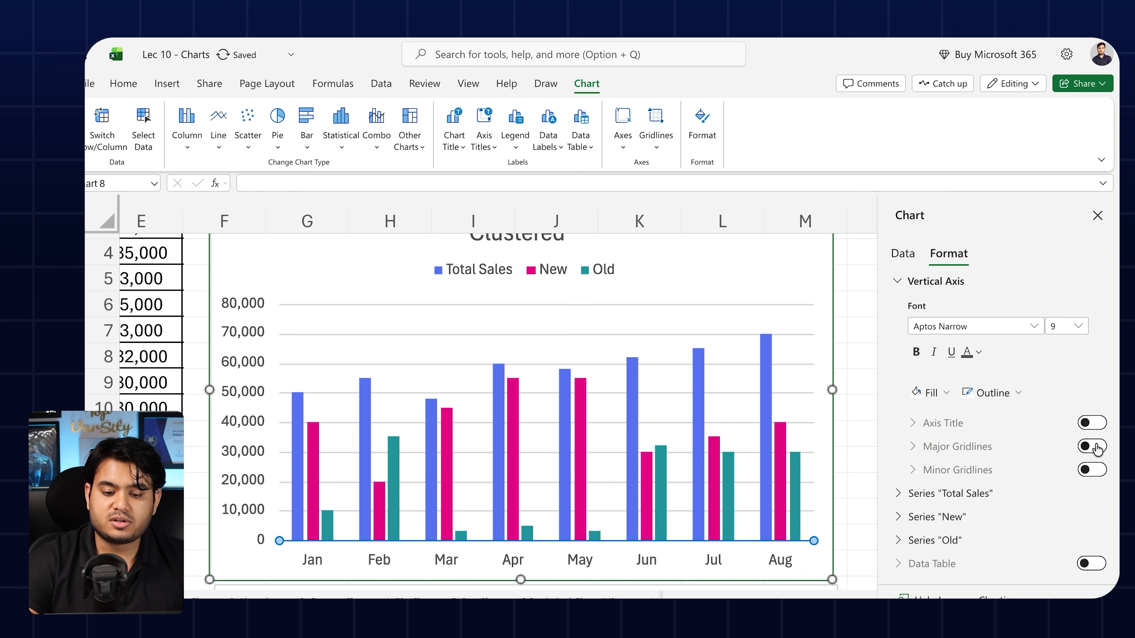
pyautogui.click(1093, 447)
pyautogui.scroll(5, 887, 444)
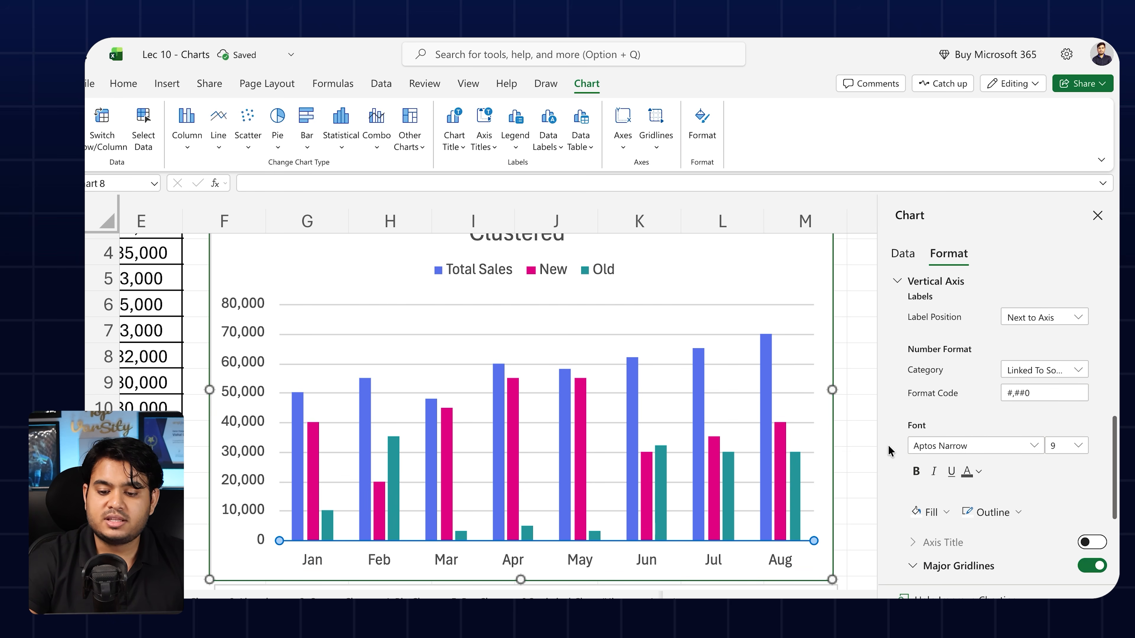
pyautogui.scroll(5, 887, 444)
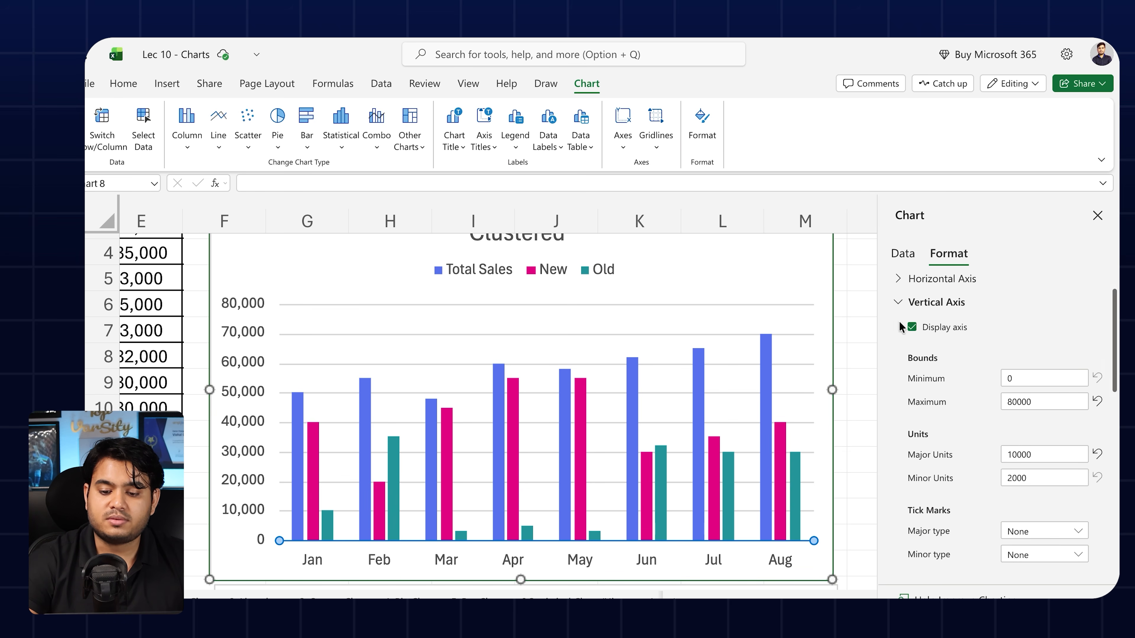
pyautogui.click(898, 303)
pyautogui.click(895, 357)
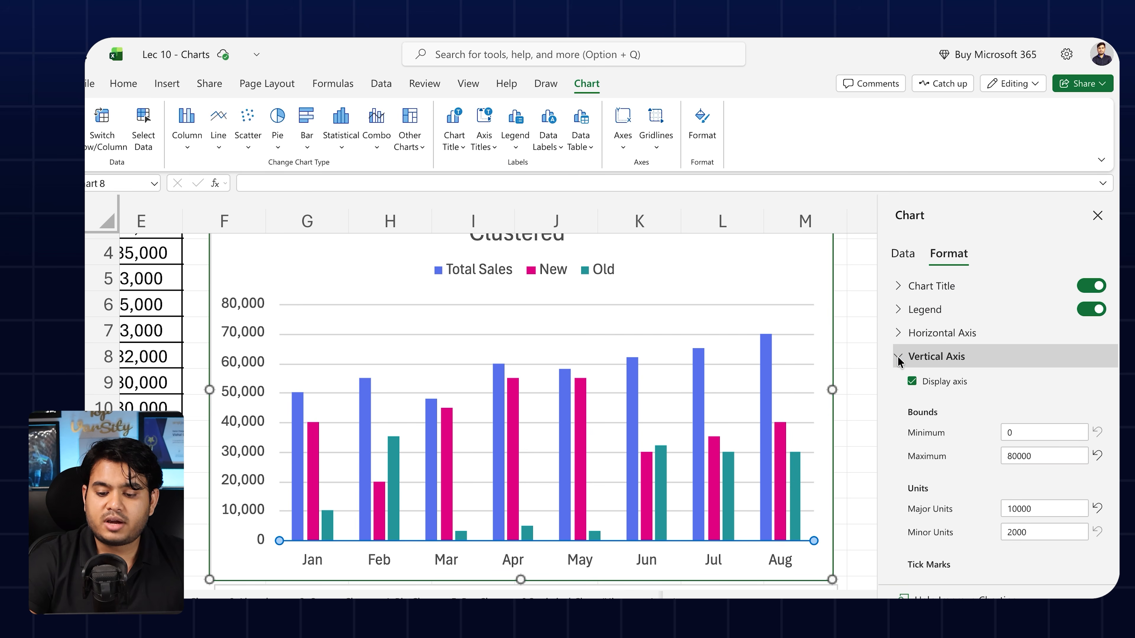
pyautogui.click(899, 359)
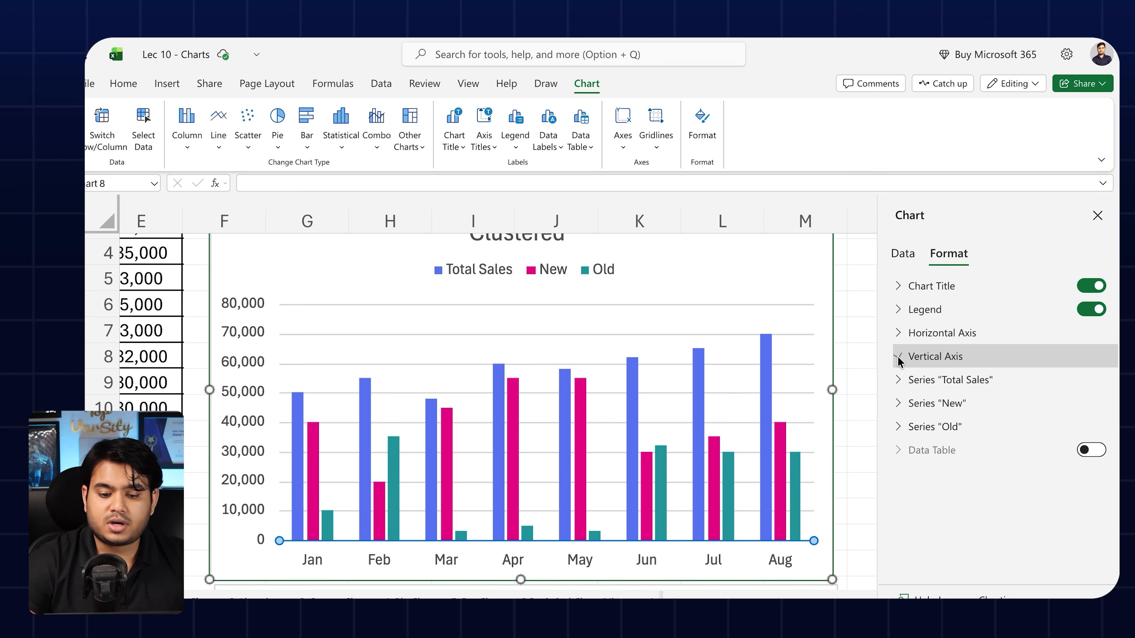
# Change the fill colour of the New series columns in the Clustered chart to dark orange.
pyautogui.click(582, 400)
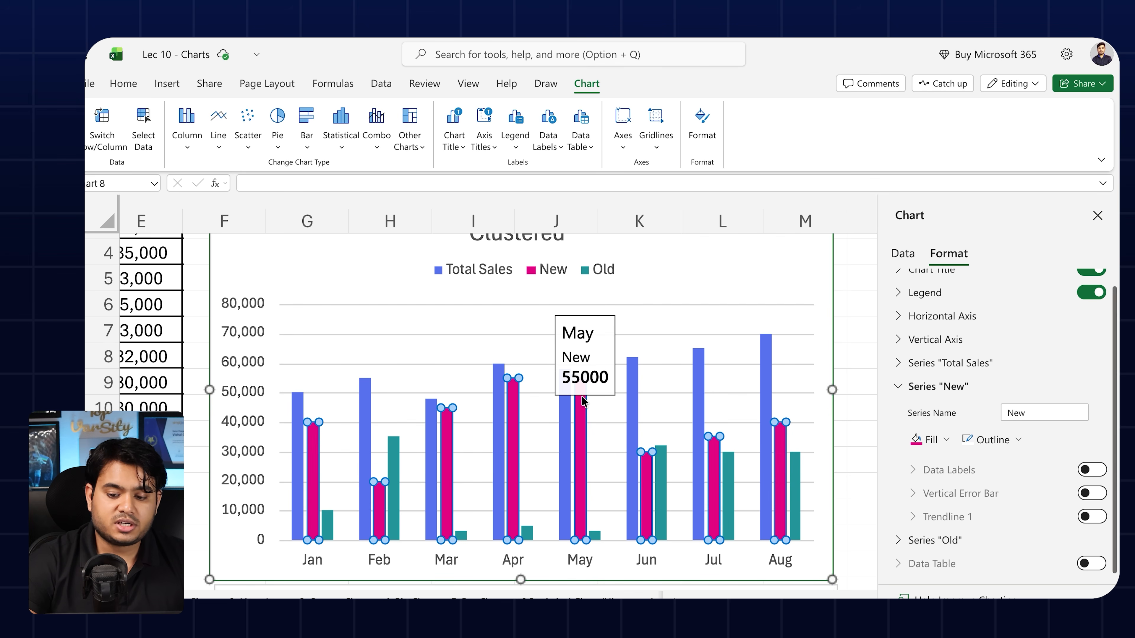
pyautogui.click(946, 441)
pyautogui.click(1011, 399)
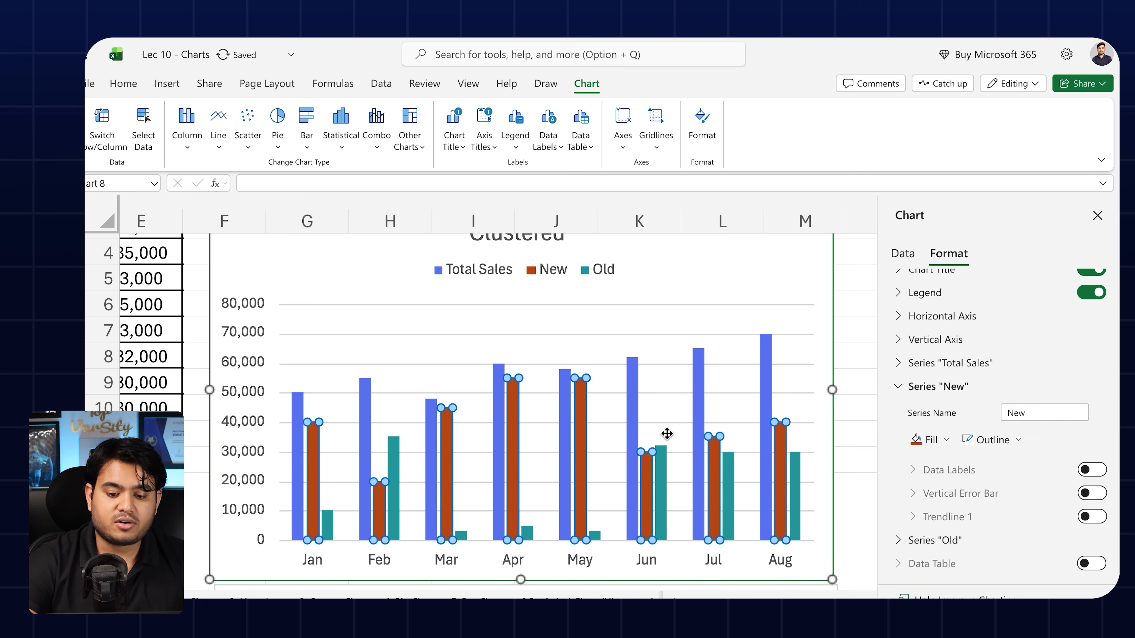
pyautogui.click(679, 329)
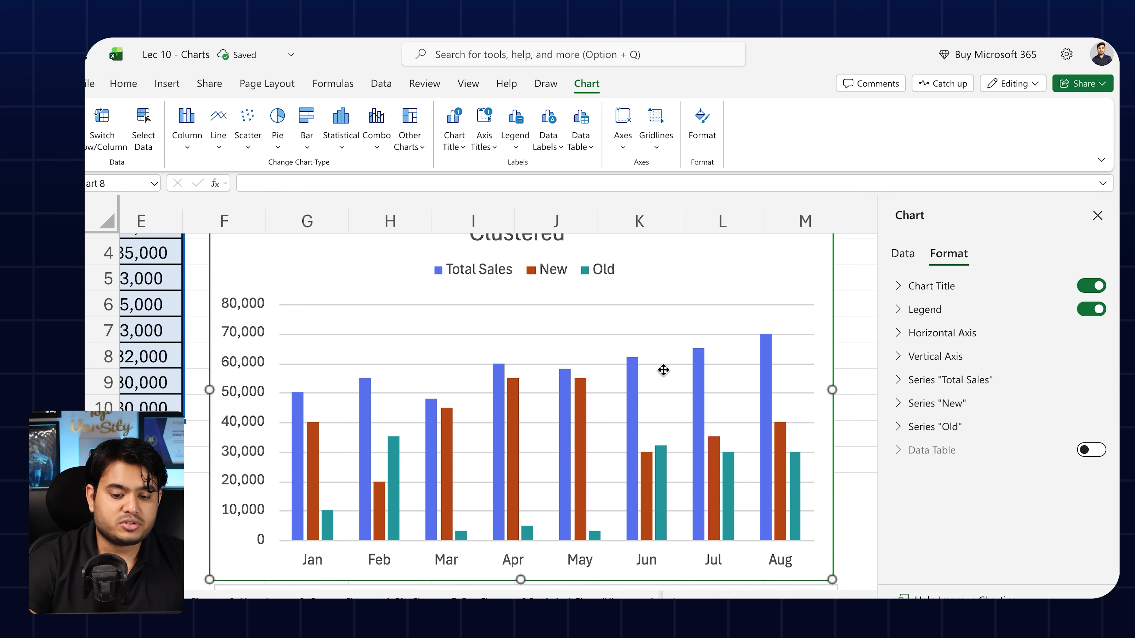
# View the format settings of the Clustered chart's major gridlines and legend by selecting each element in the chart.
pyautogui.click(656, 336)
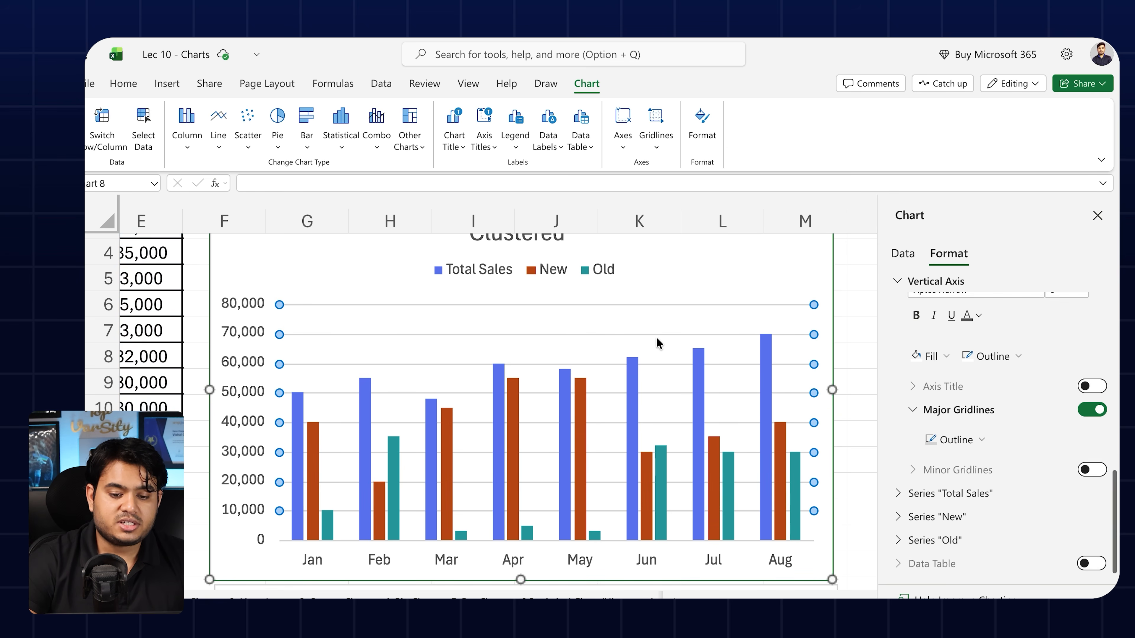
pyautogui.click(665, 280)
pyautogui.click(472, 284)
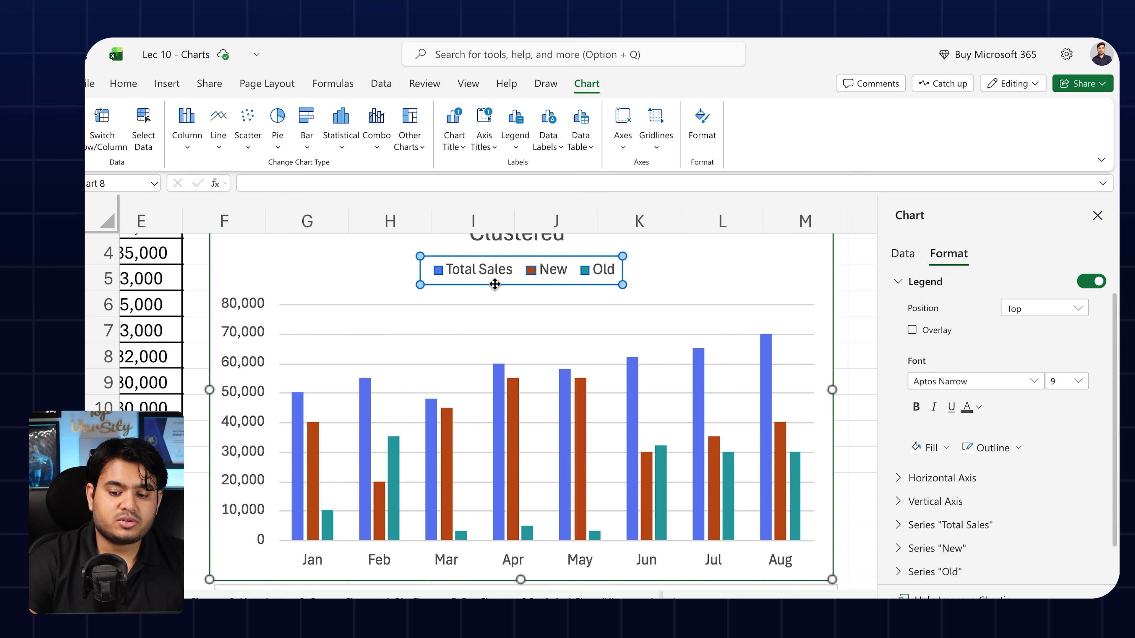
# Add a data table to the Clustered chart and remove its horizontal, vertical and outline borders and its legend keys.
pyautogui.click(207, 323)
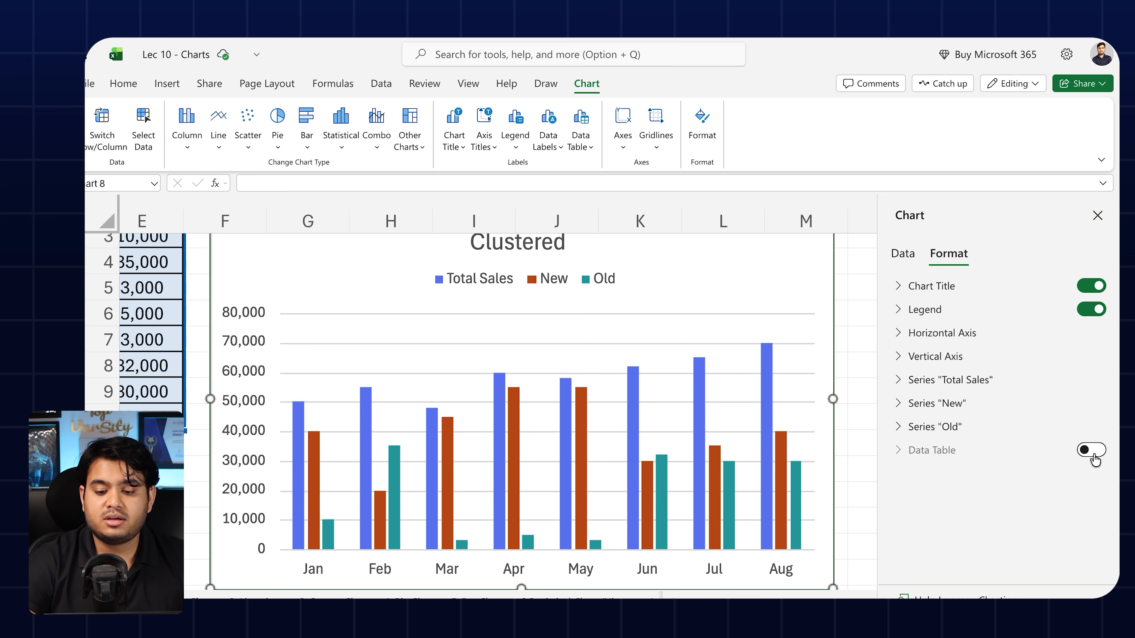
pyautogui.click(768, 356)
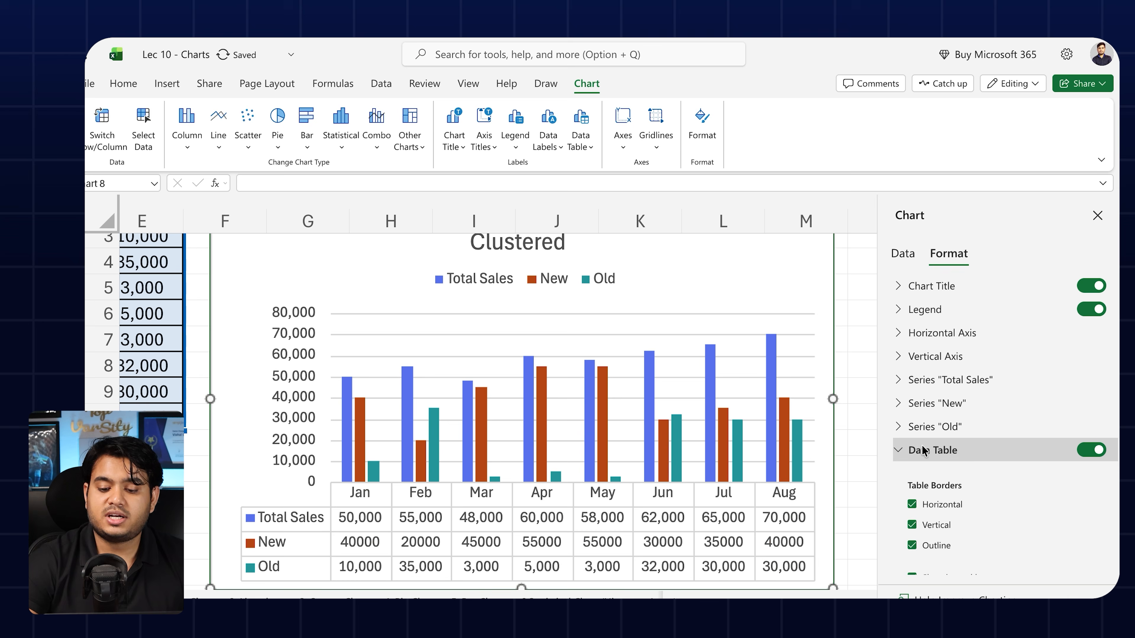
pyautogui.scroll(-2, 692, 461)
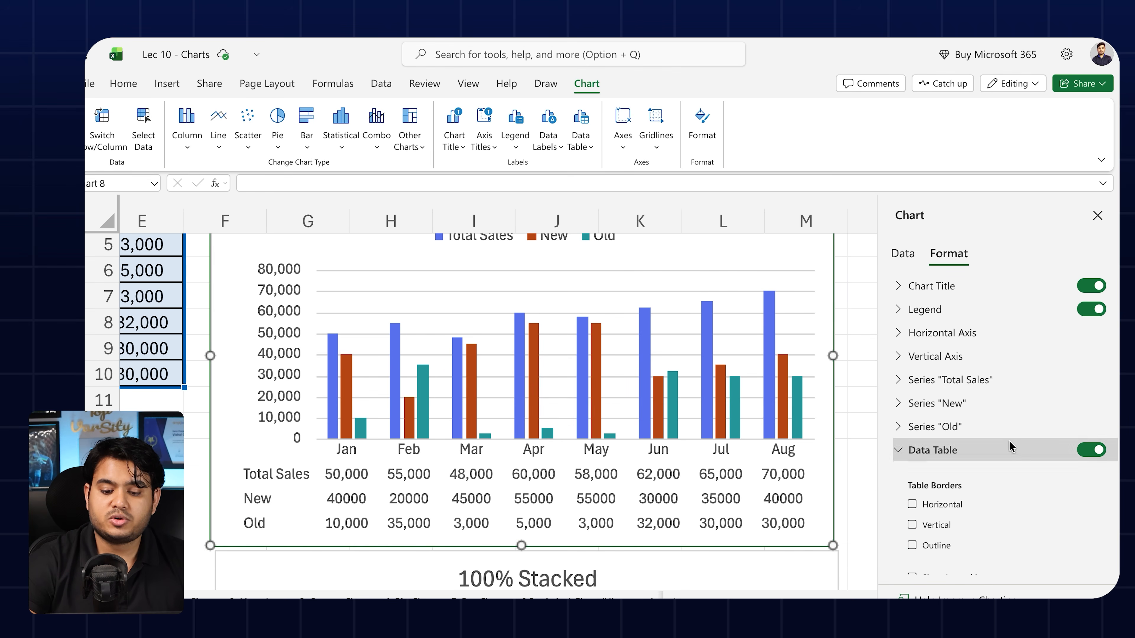
pyautogui.scroll(1, 789, 416)
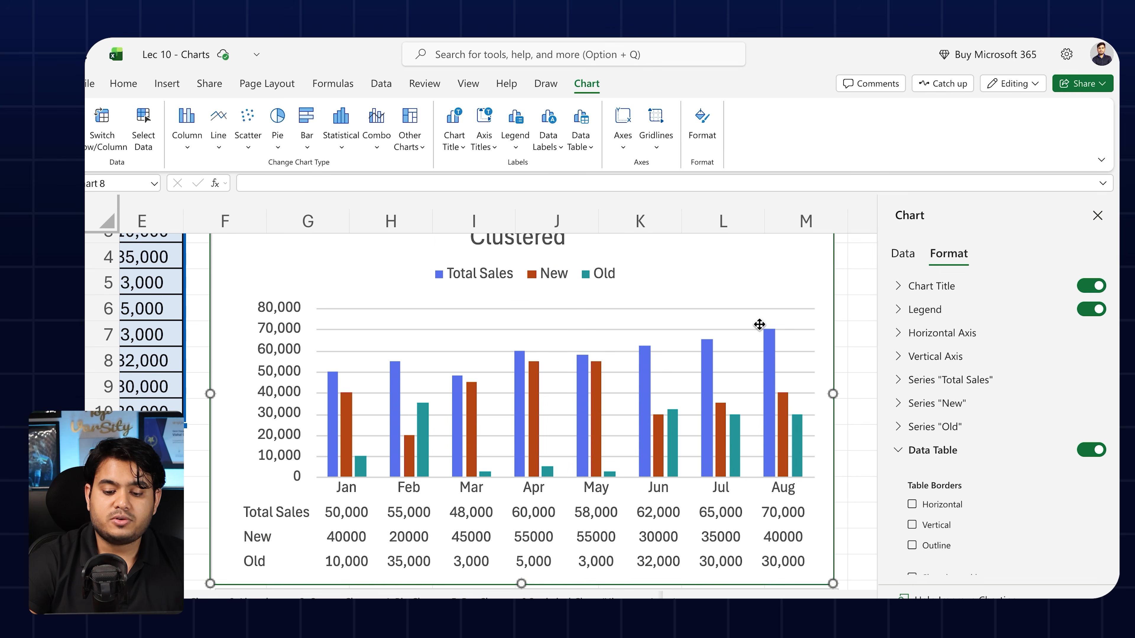
# Compare the August column values of the Total Sales and New series with the chart's data table.
pyautogui.click(775, 348)
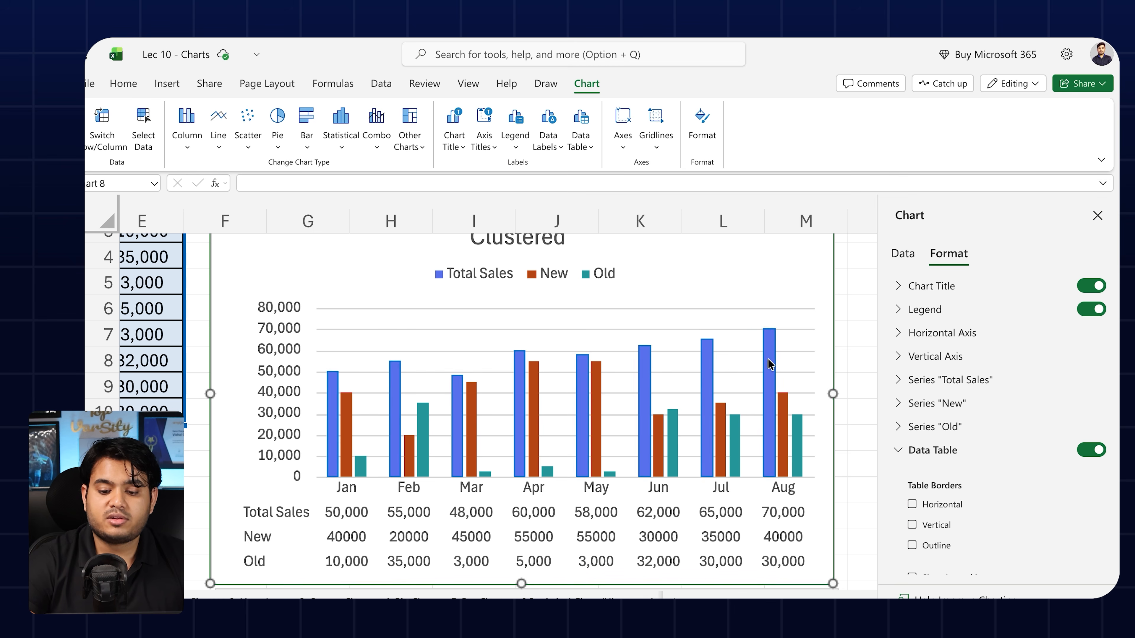
pyautogui.moveTo(772, 360)
pyautogui.click(781, 401)
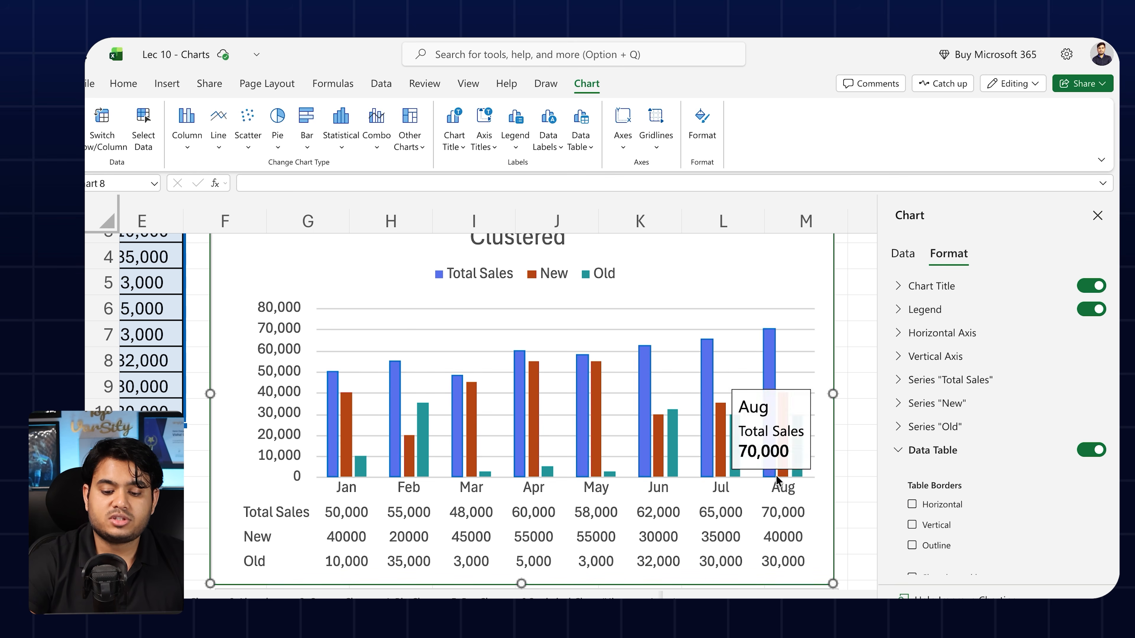
pyautogui.moveTo(782, 404)
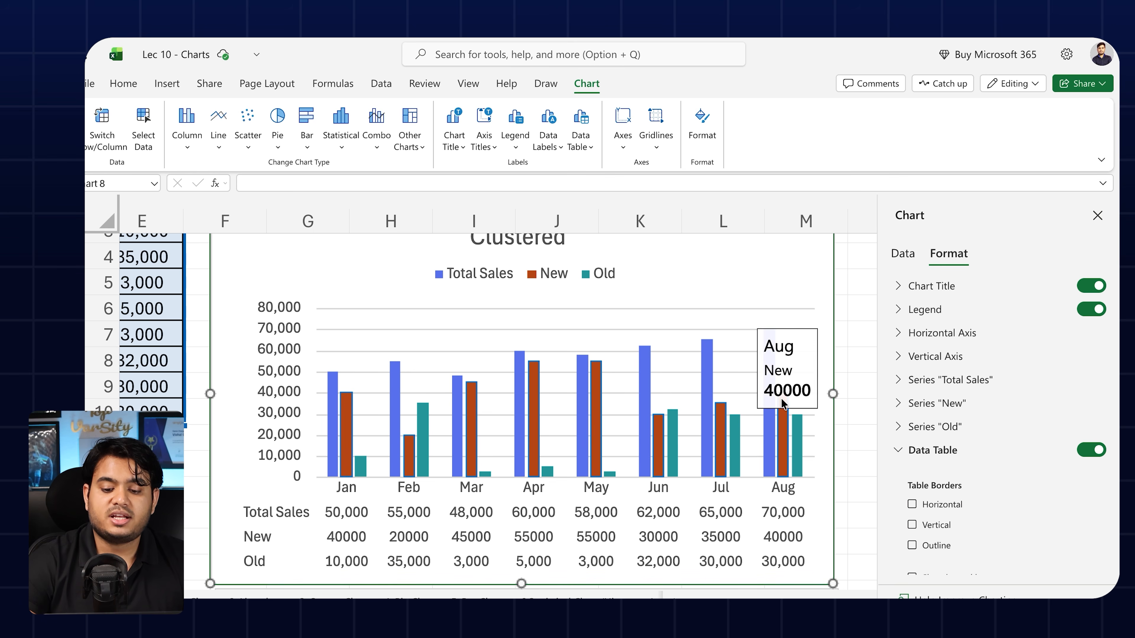
pyautogui.click(781, 547)
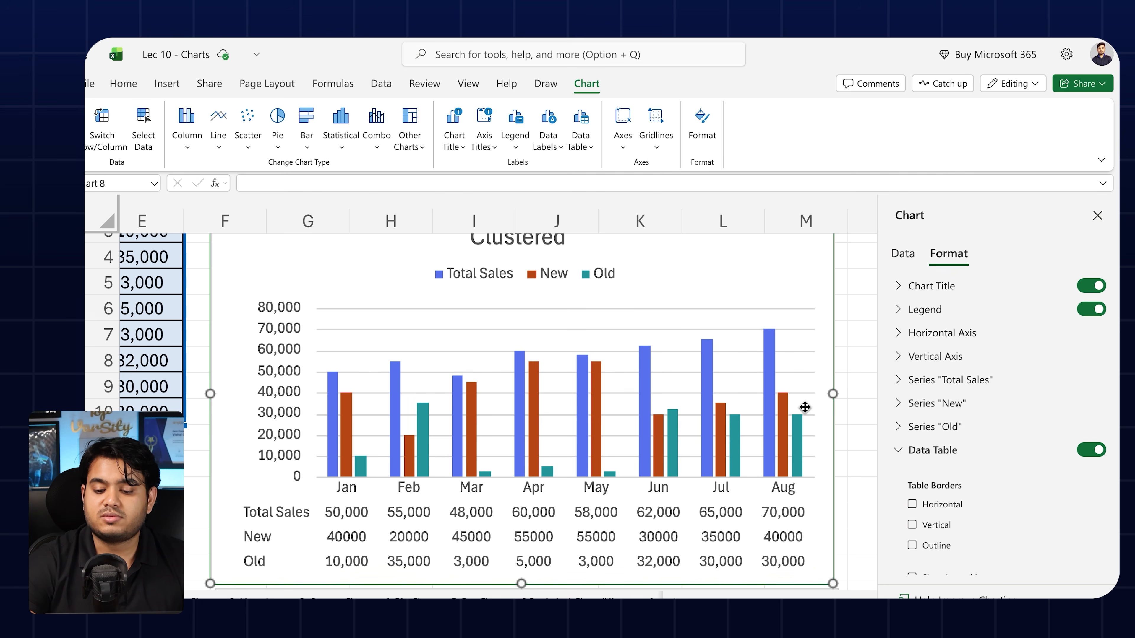
# Hide the Clustered chart's data table and show value data labels on its Total Sales, New and Old series.
pyautogui.click(1093, 450)
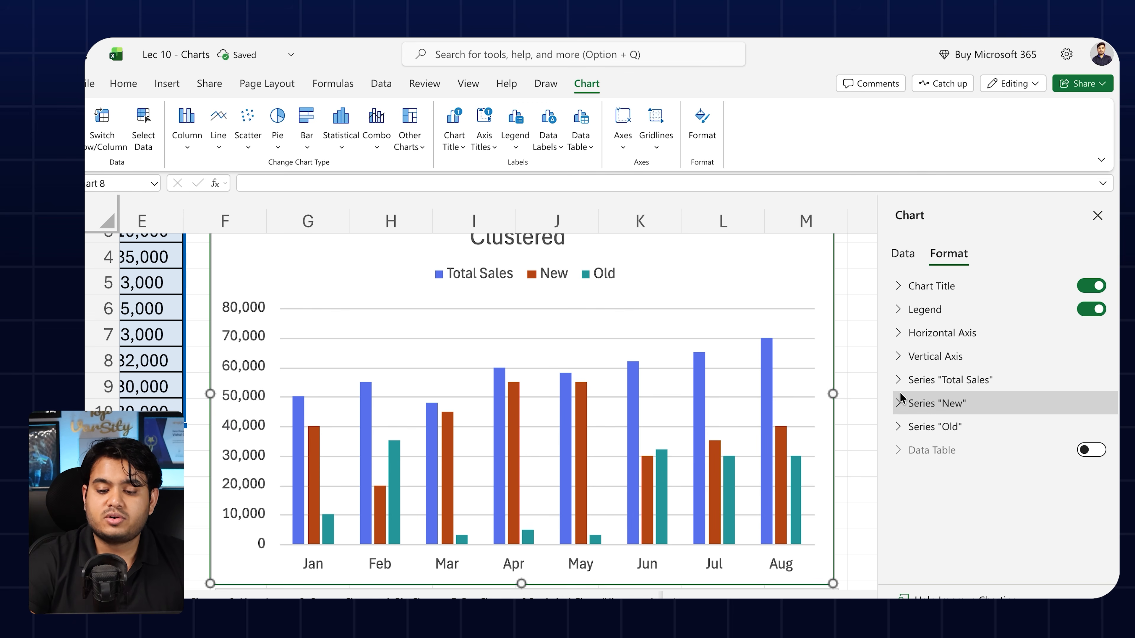
pyautogui.click(767, 345)
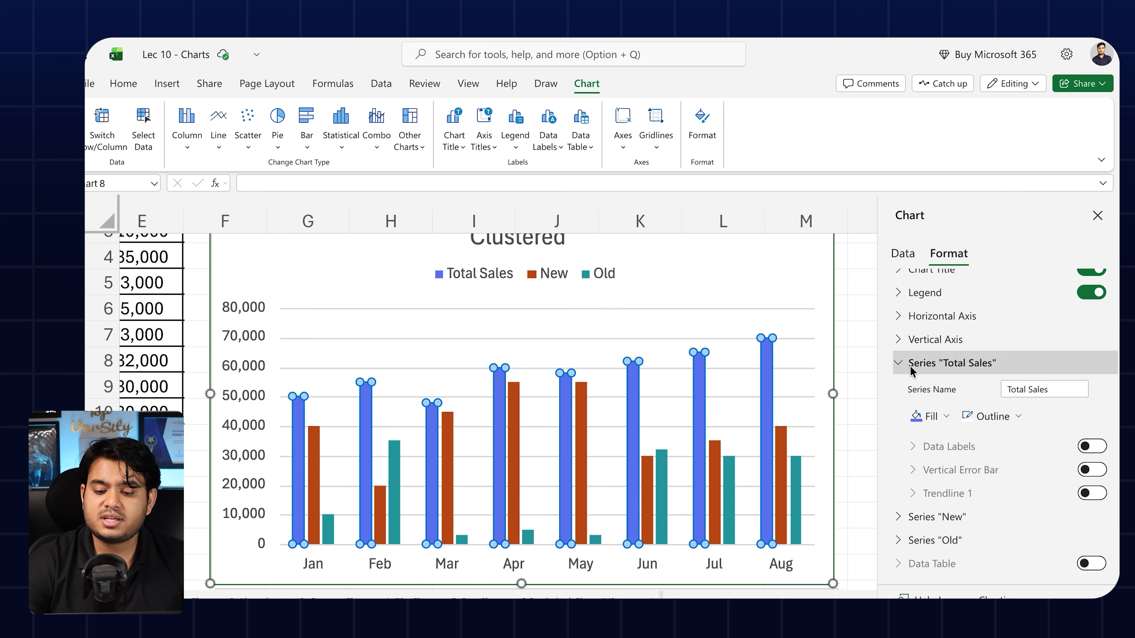
pyautogui.click(1091, 446)
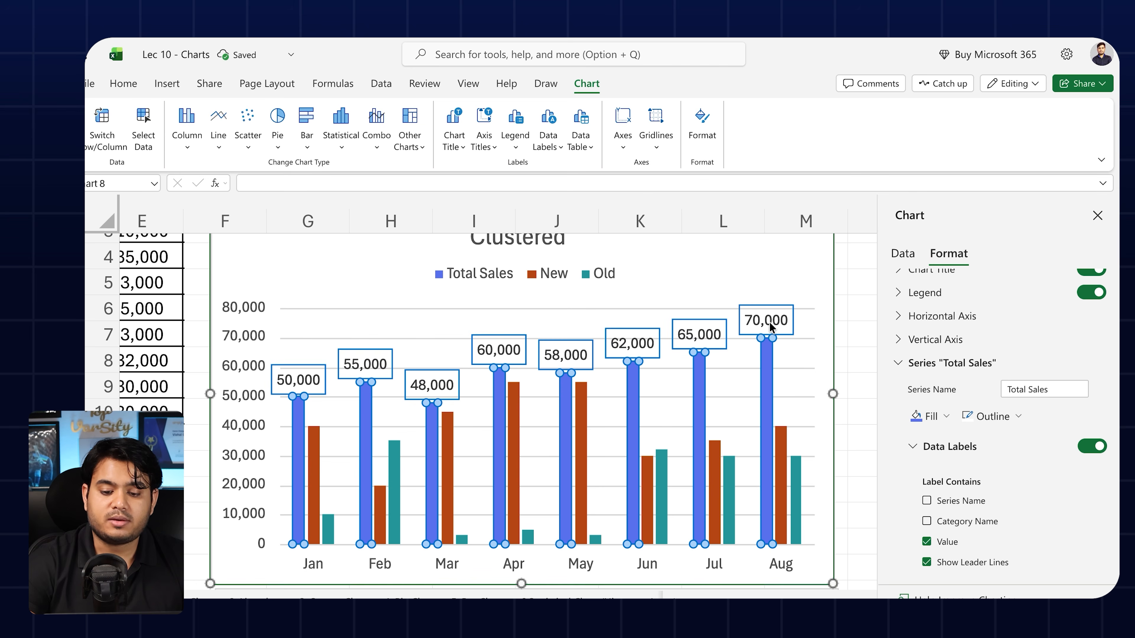
pyautogui.click(781, 443)
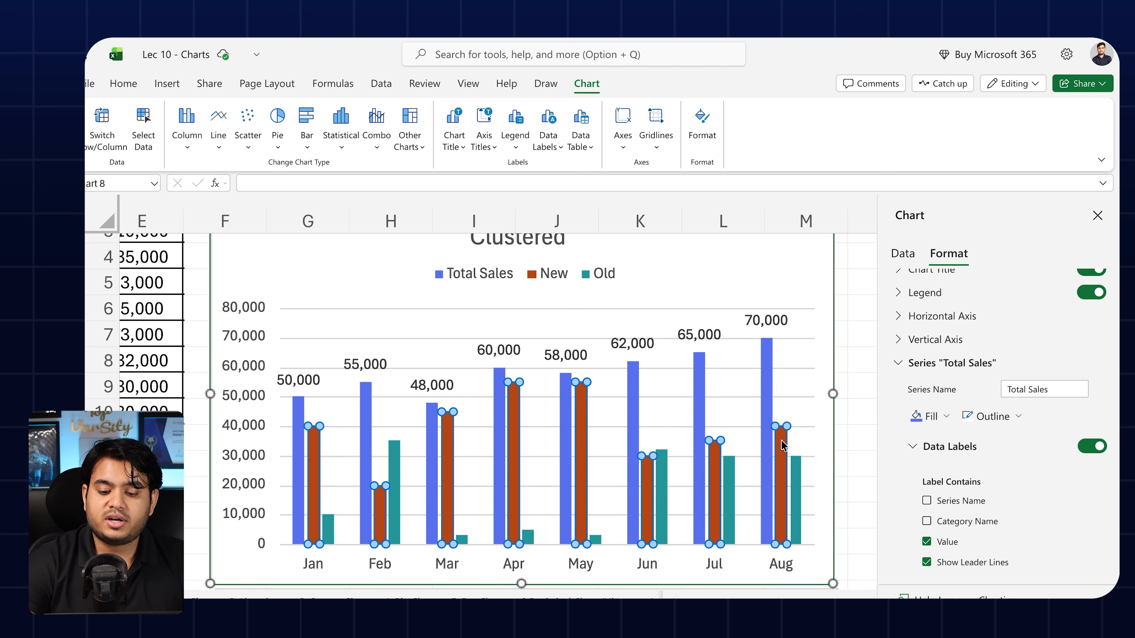
pyautogui.click(1091, 470)
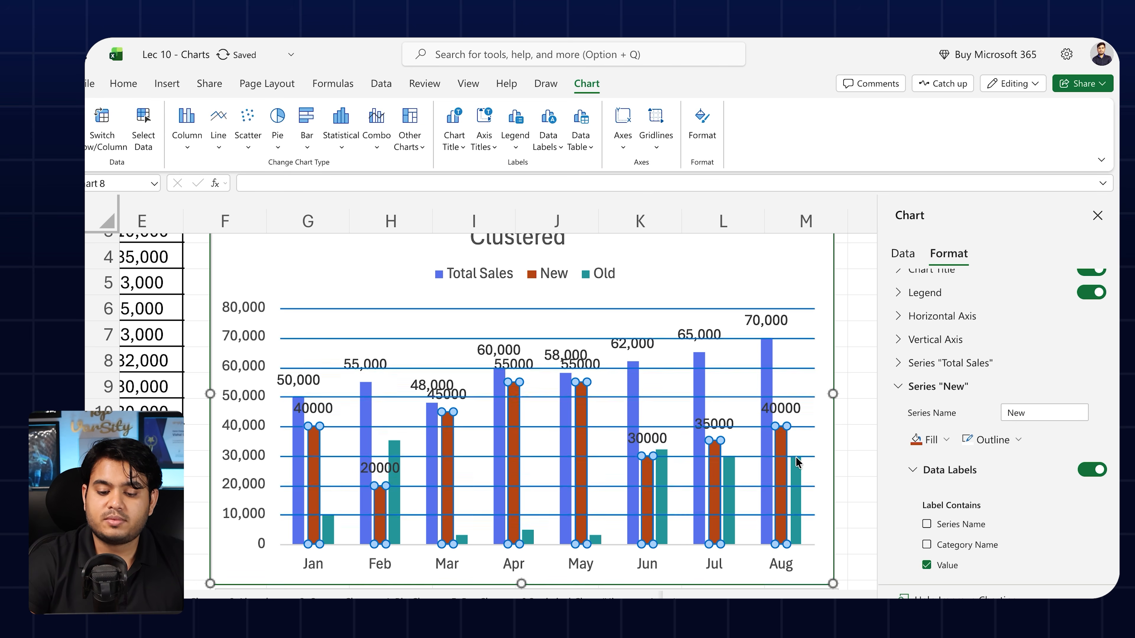
pyautogui.click(1091, 493)
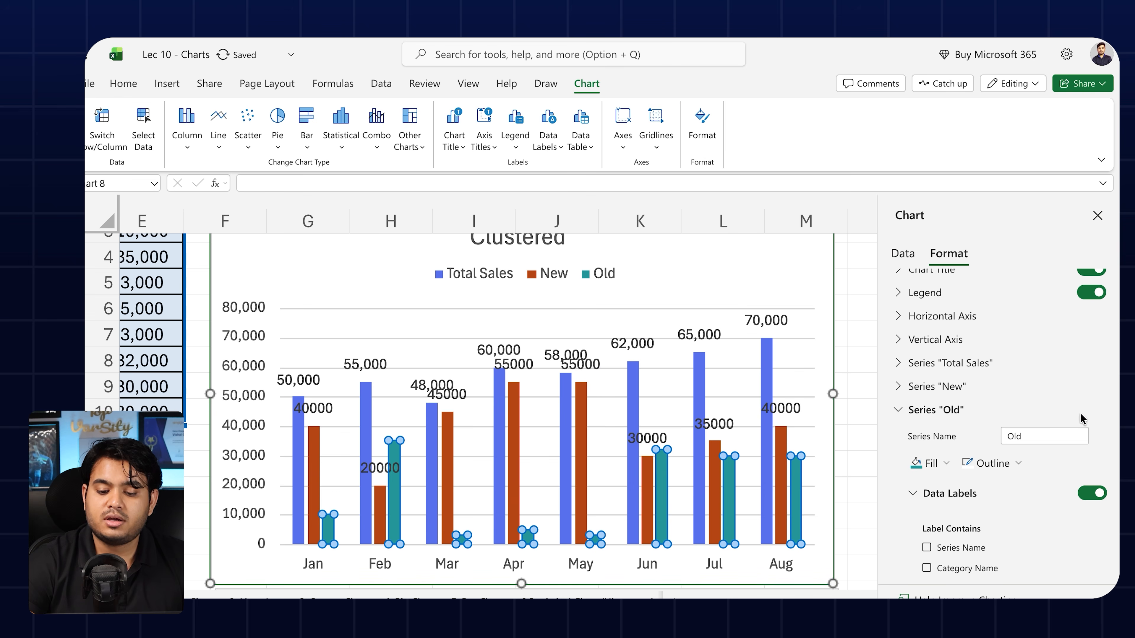
# Set the font size of the Old series data labels in the Clustered chart to 8.
pyautogui.click(1084, 387)
pyautogui.click(810, 438)
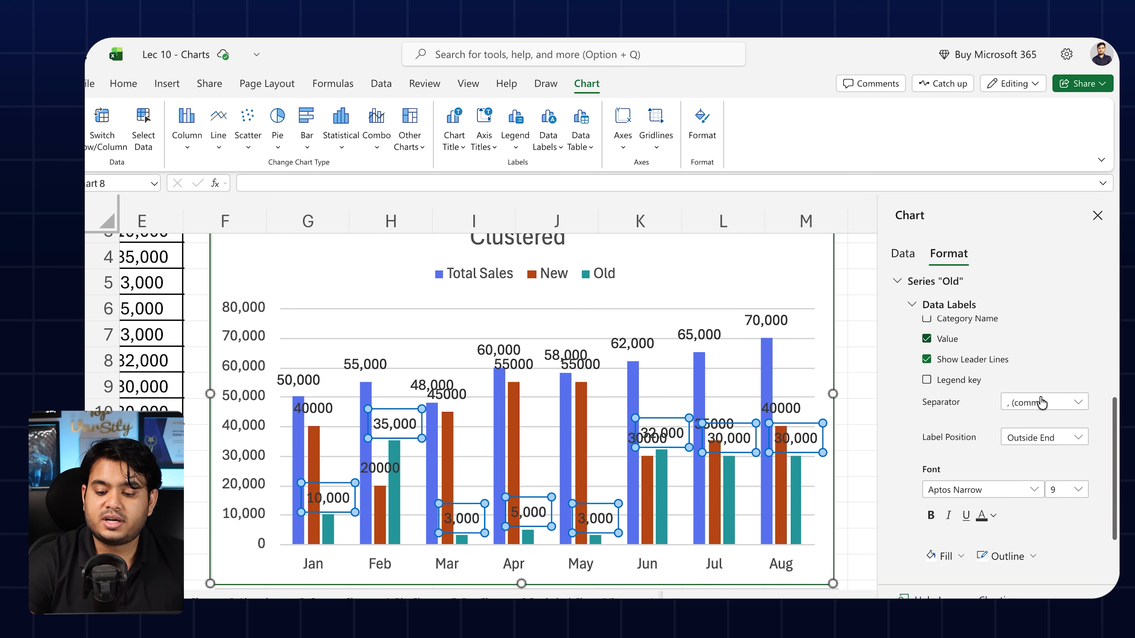
pyautogui.scroll(-1, 1081, 492)
pyautogui.click(1083, 489)
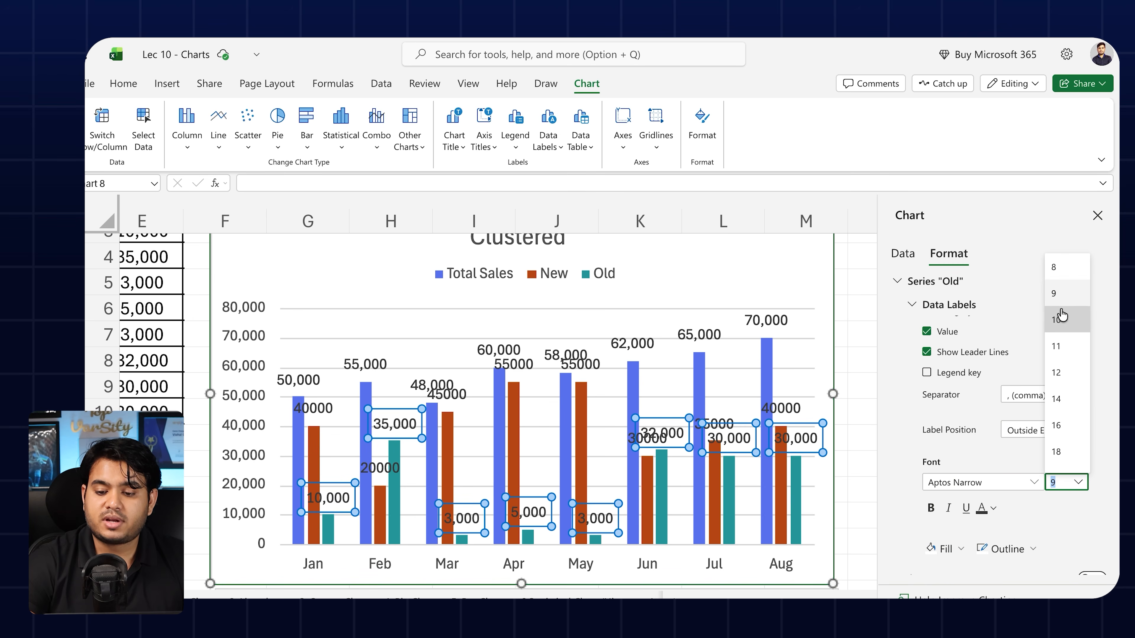
pyautogui.click(1061, 269)
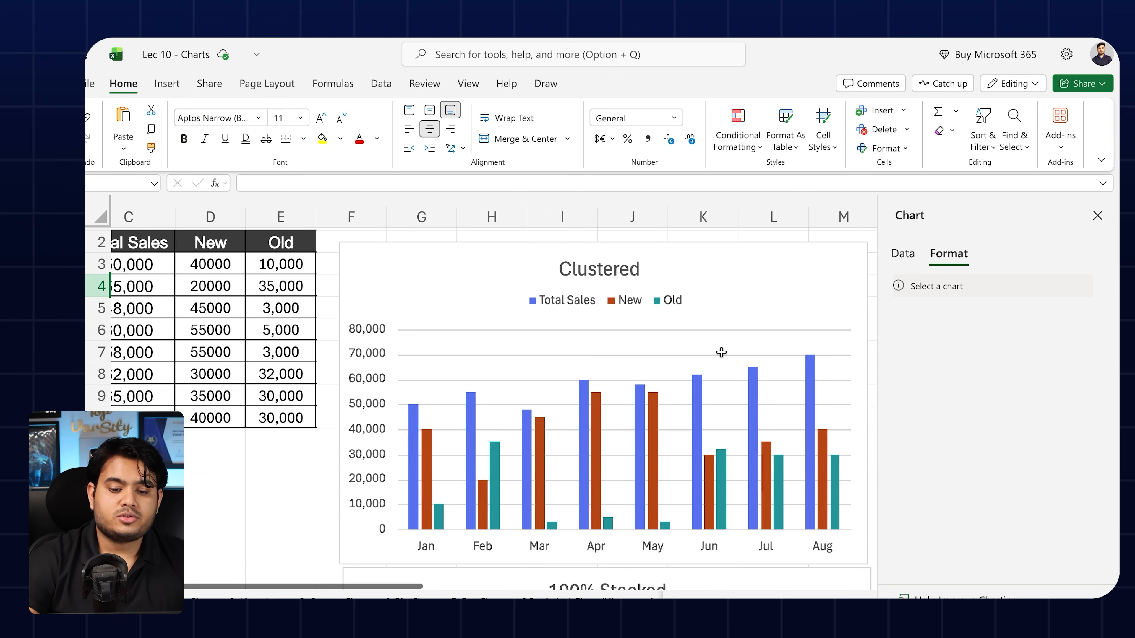
# Return to the monthly sales table and close the chart settings.
pyautogui.hscroll(1, 720, 352)
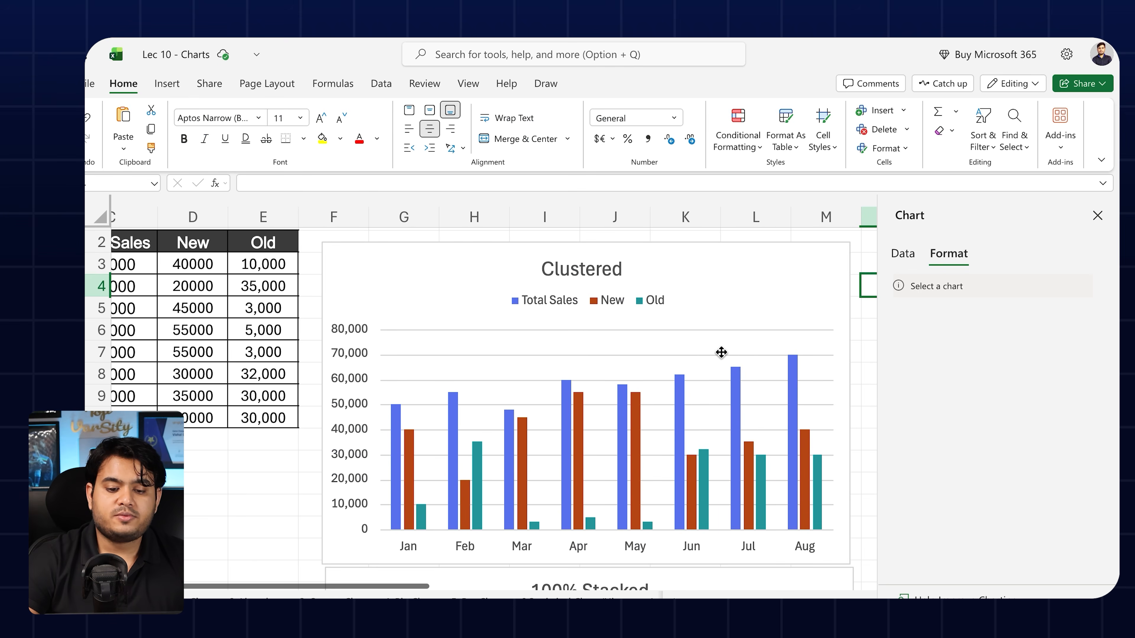
pyautogui.click(281, 435)
pyautogui.hscroll(-1, 281, 435)
pyautogui.hscroll(-2, 281, 435)
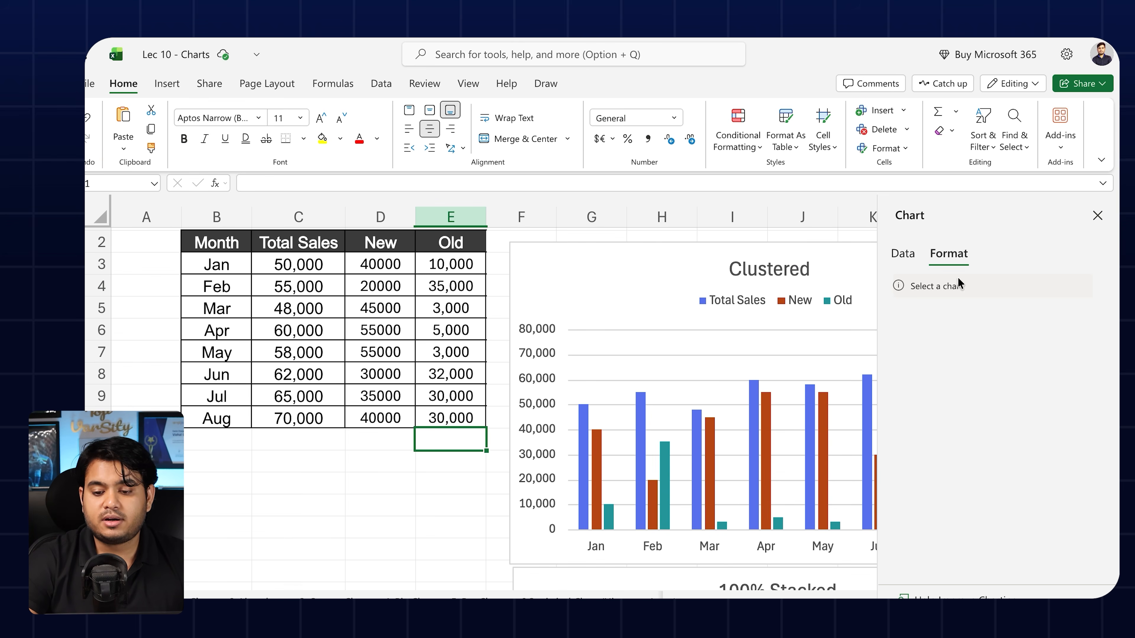
pyautogui.click(1097, 216)
pyautogui.click(387, 436)
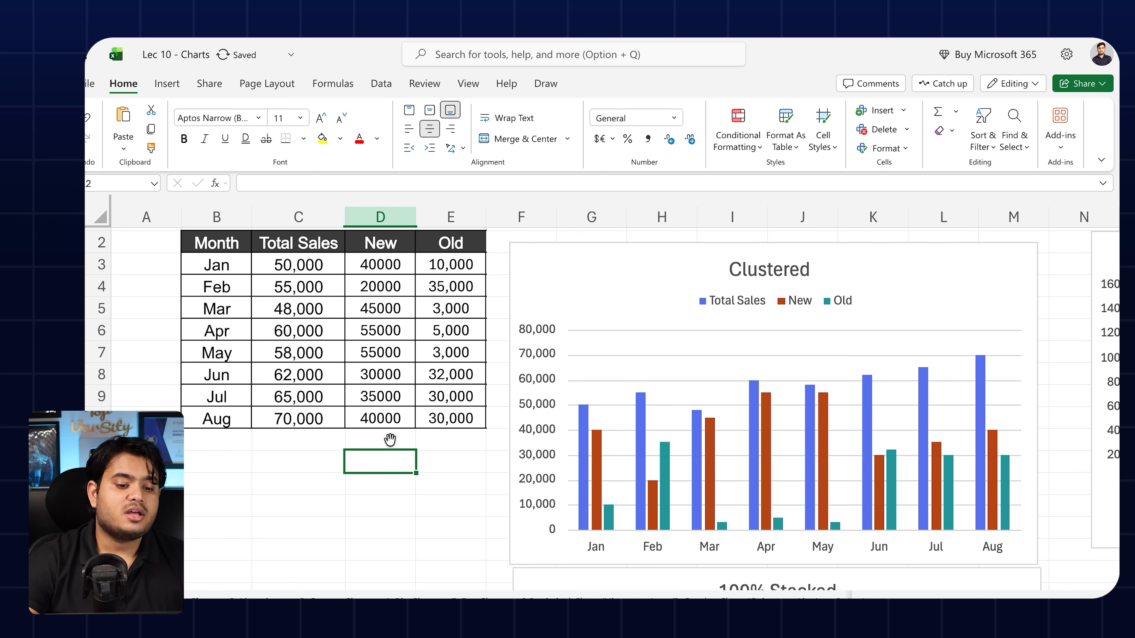
# Insert a clustered column chart from the whole sales table B2:E10 and delete it again.
pyautogui.moveTo(227, 249); pyautogui.dragTo(434, 419)
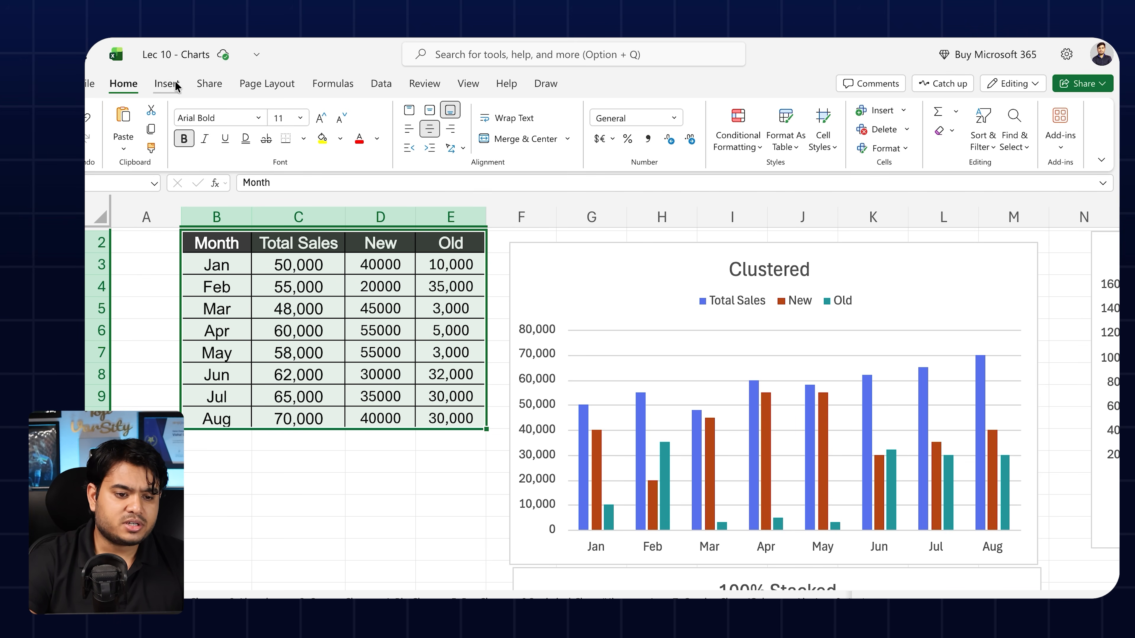
pyautogui.click(167, 83)
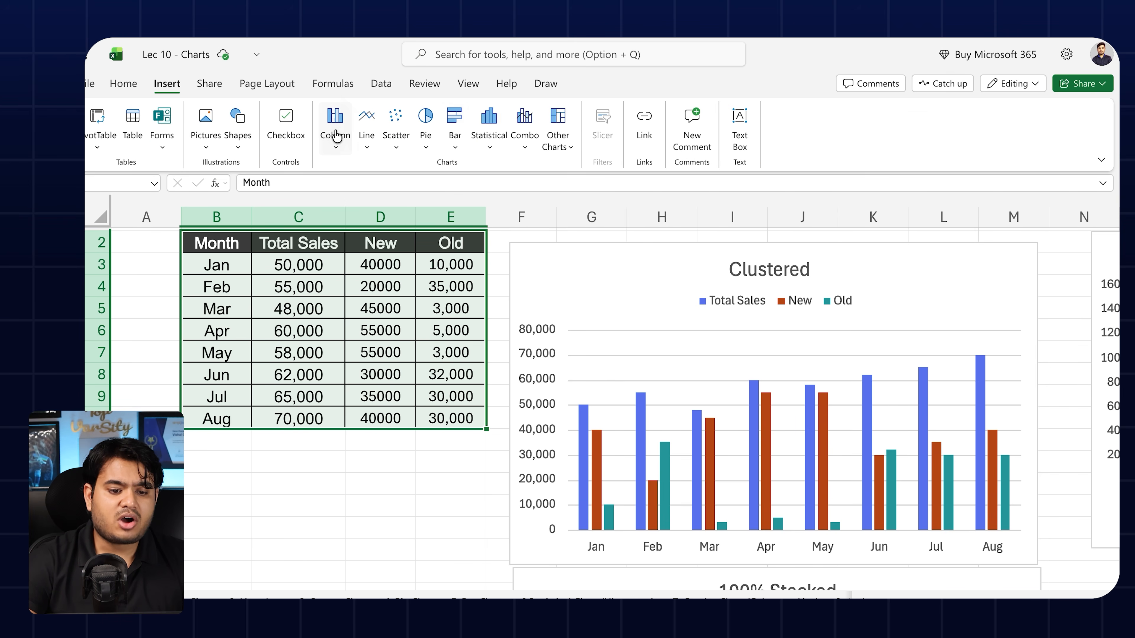
pyautogui.click(336, 140)
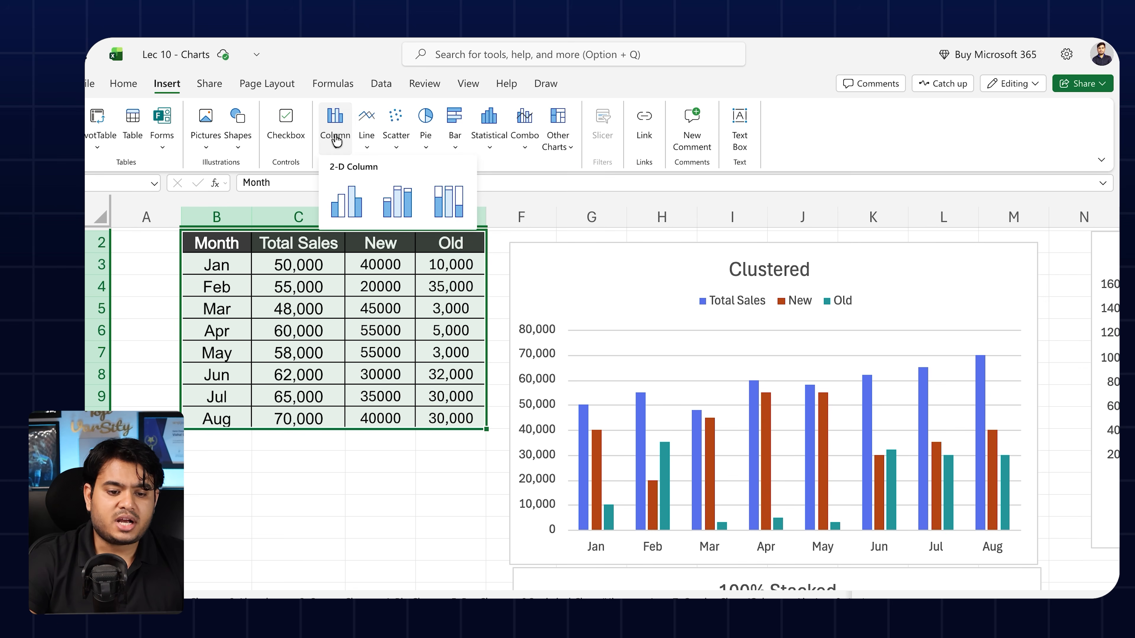
pyautogui.click(350, 205)
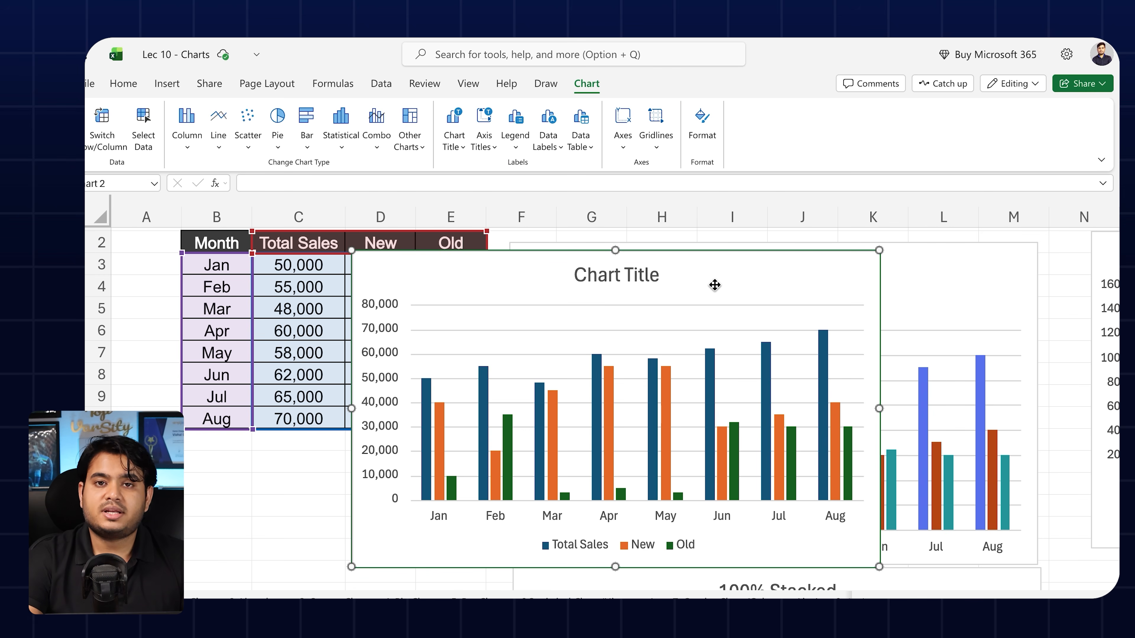
pyautogui.press('Delete')
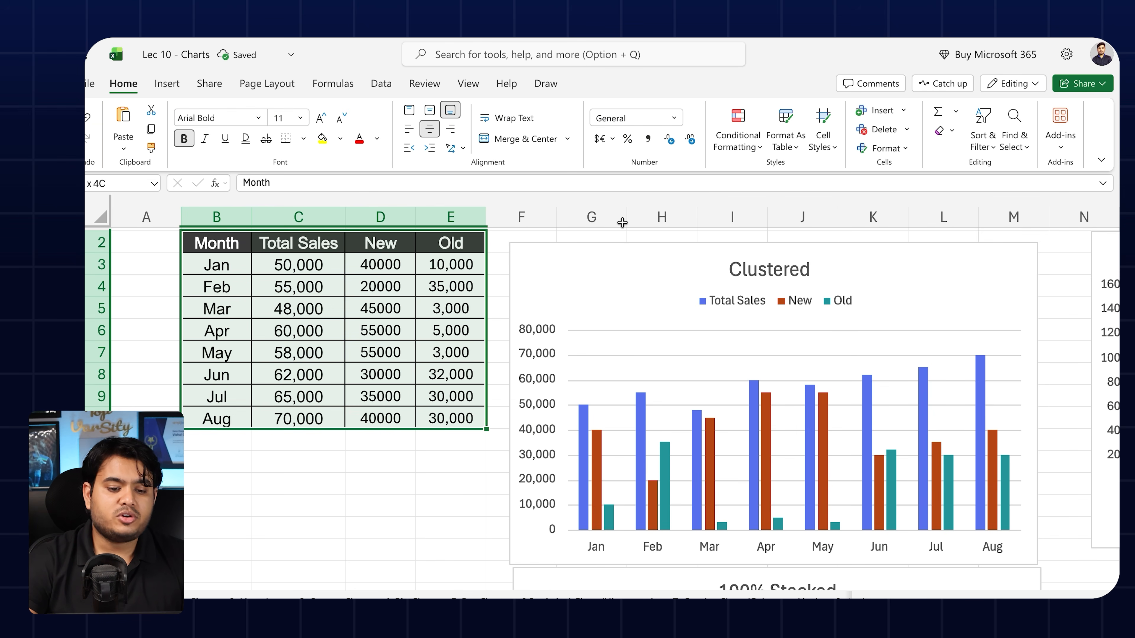
# Insert a clustered column chart from only the Month and New columns and place it over the Clustered chart.
pyautogui.click(425, 278)
pyautogui.moveTo(206, 245); pyautogui.dragTo(368, 414)
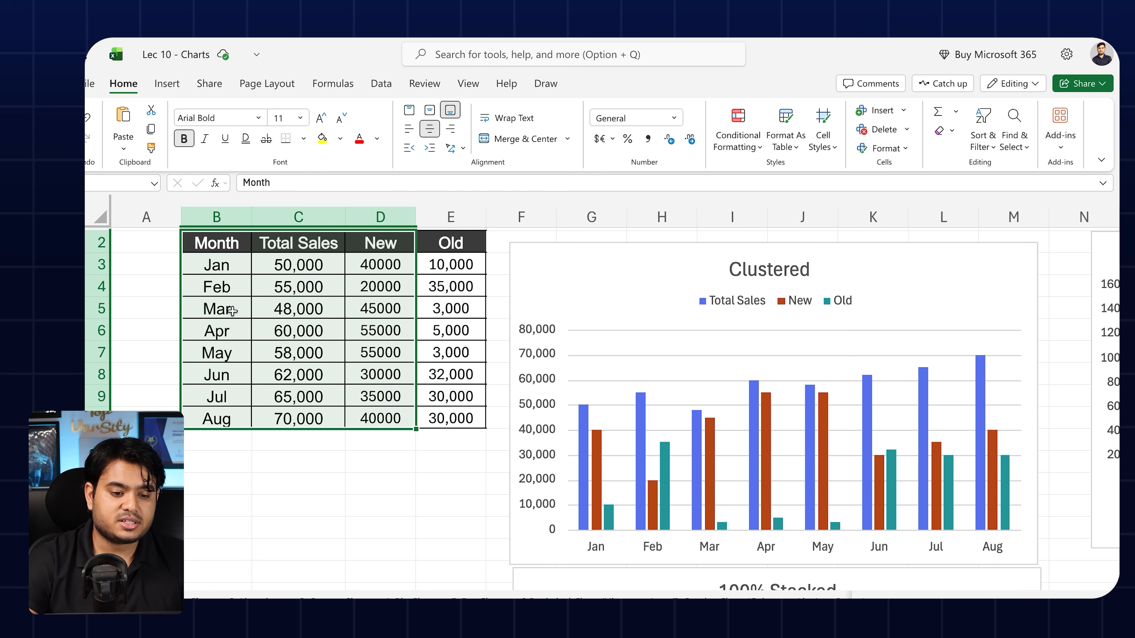
pyautogui.moveTo(226, 237); pyautogui.dragTo(218, 415)
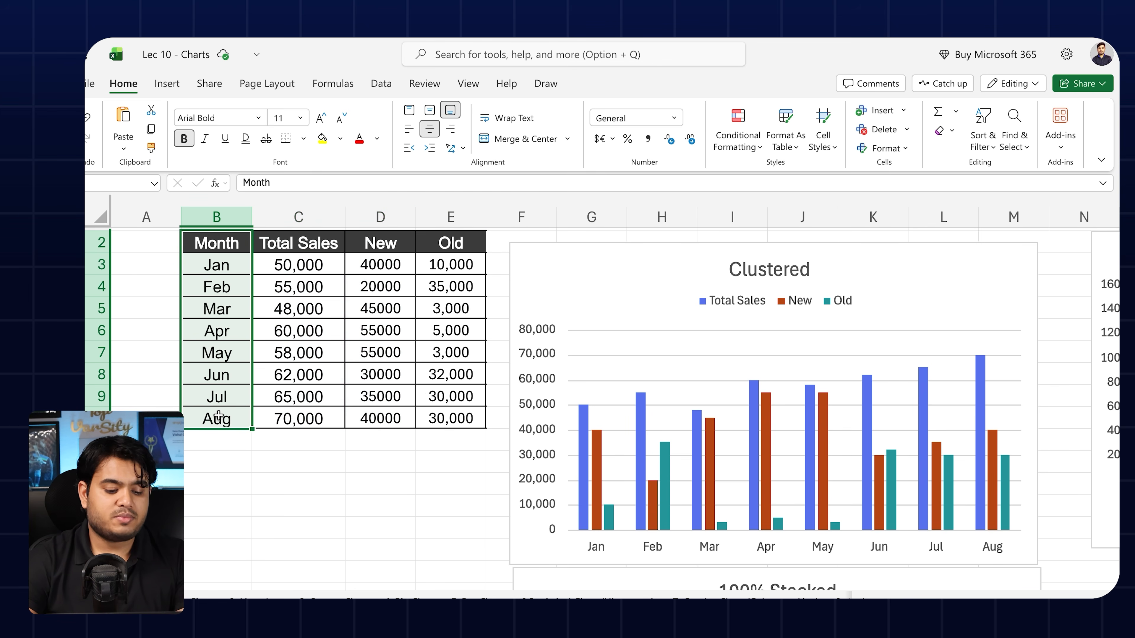
pyautogui.moveTo(380, 243); pyautogui.dragTo(391, 414)
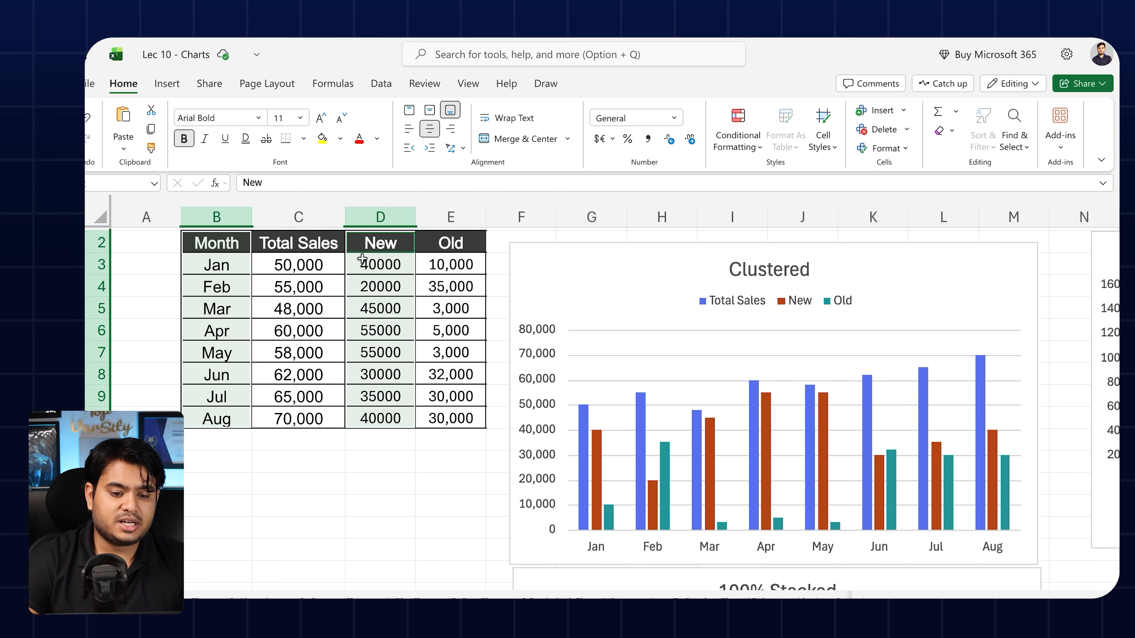
pyautogui.scroll(1, 362, 259)
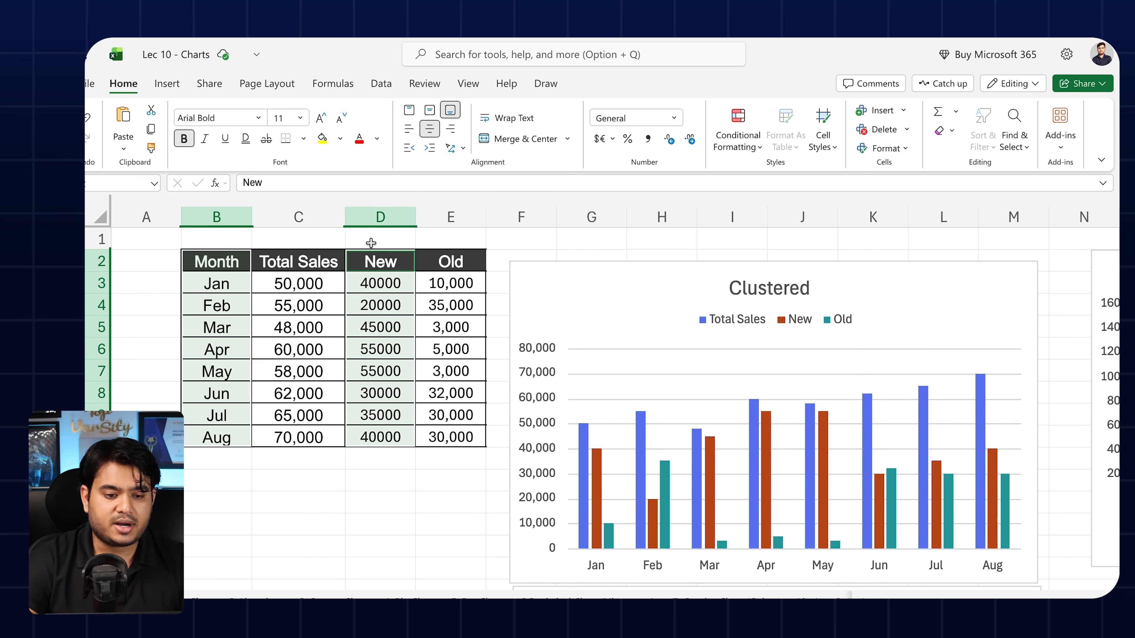
pyautogui.click(169, 83)
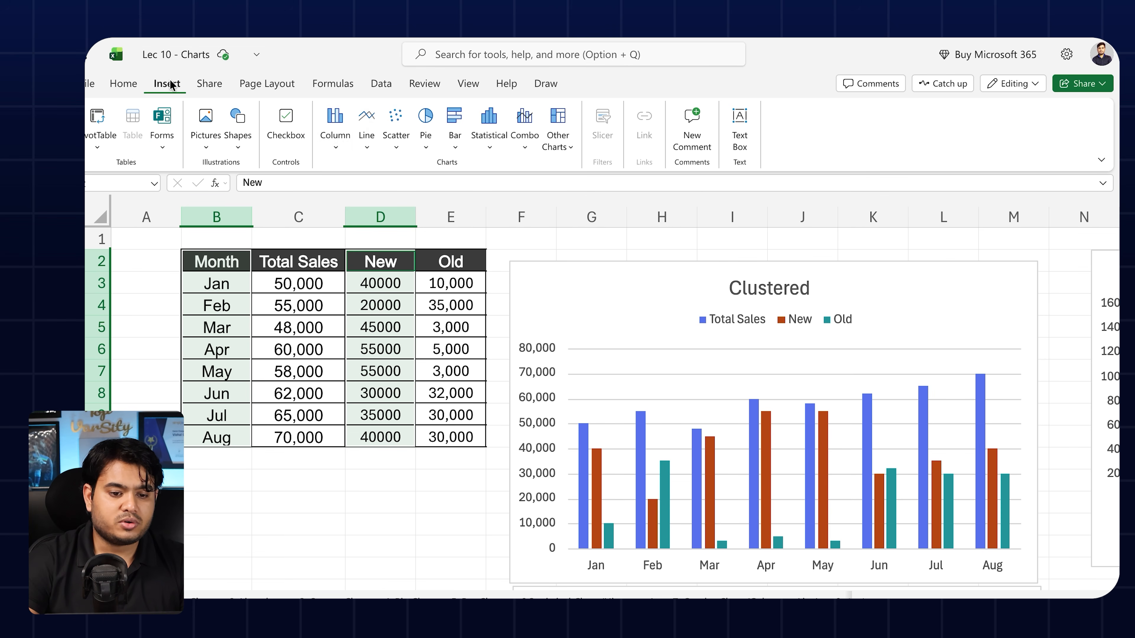
pyautogui.click(334, 120)
pyautogui.click(348, 190)
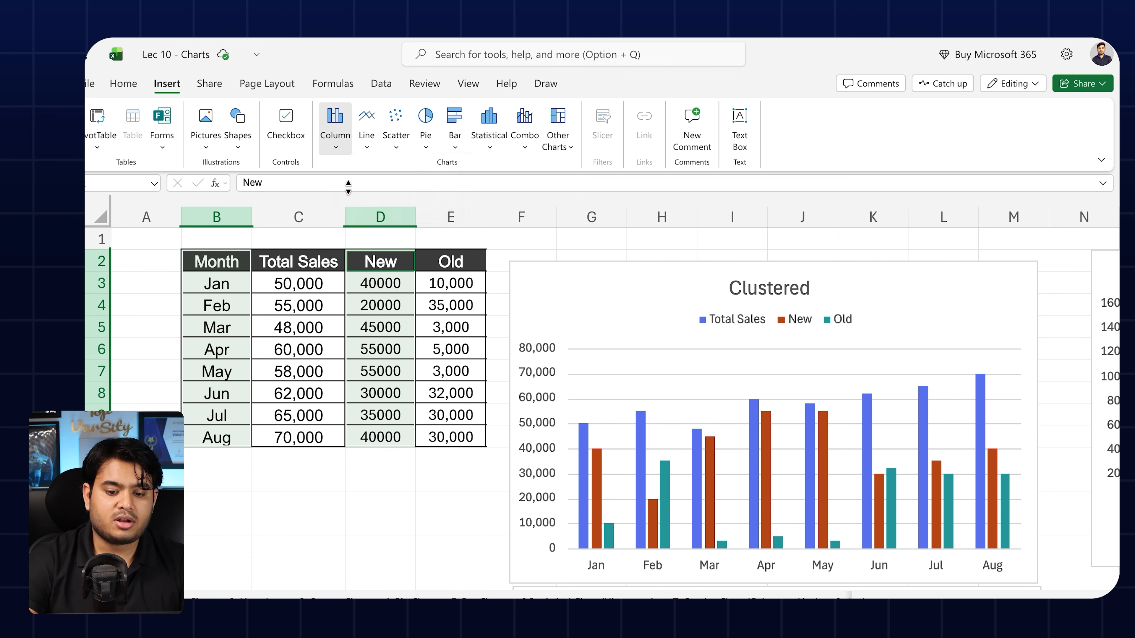
pyautogui.moveTo(651, 264); pyautogui.dragTo(809, 250)
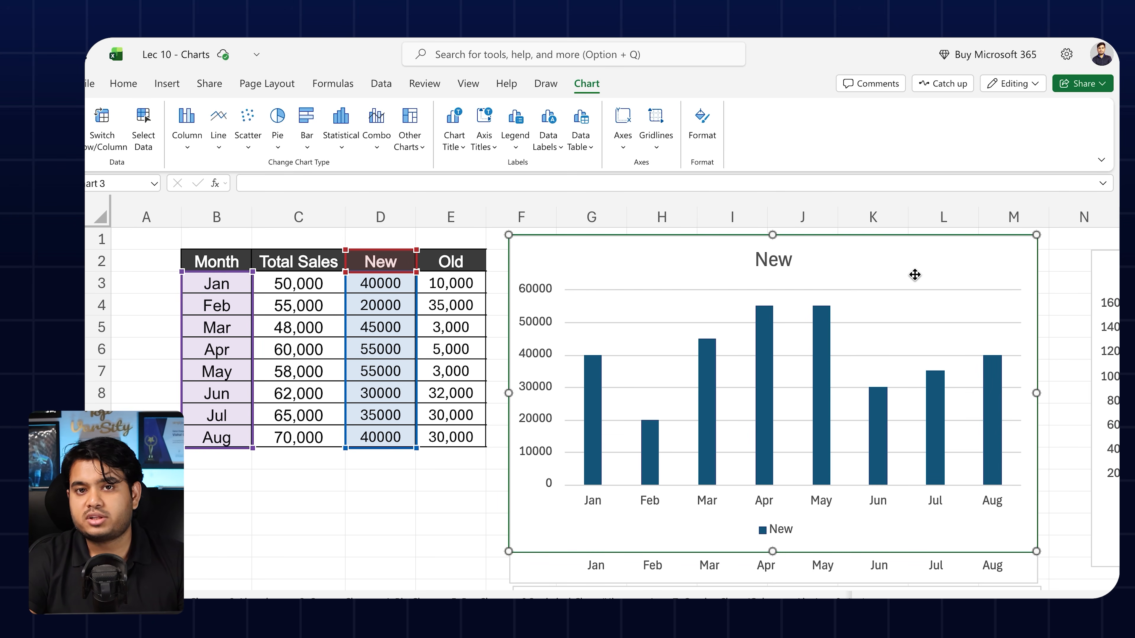
# Open the format settings of the New chart and delete the chart.
pyautogui.click(385, 527)
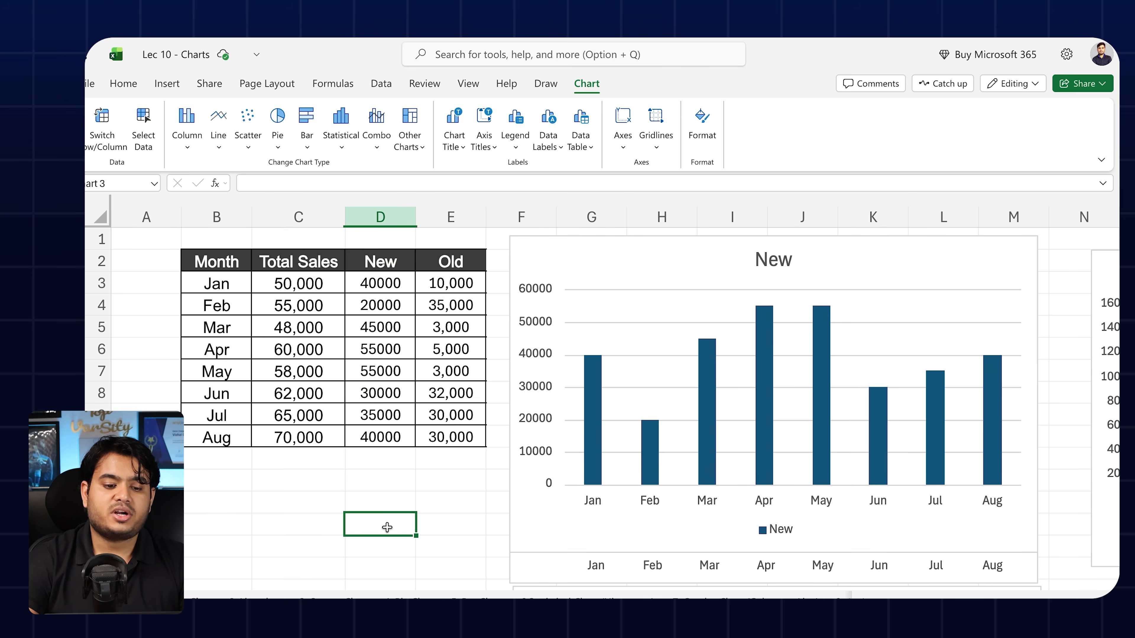
pyautogui.scroll(-3, 344, 335)
pyautogui.scroll(1, 344, 333)
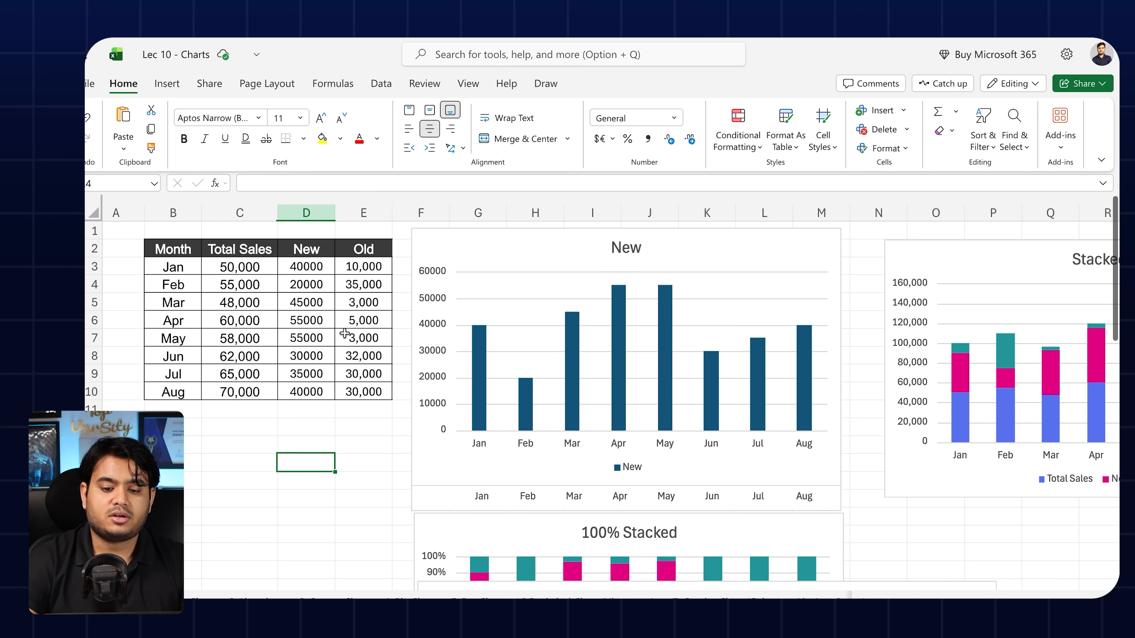
pyautogui.click(804, 240)
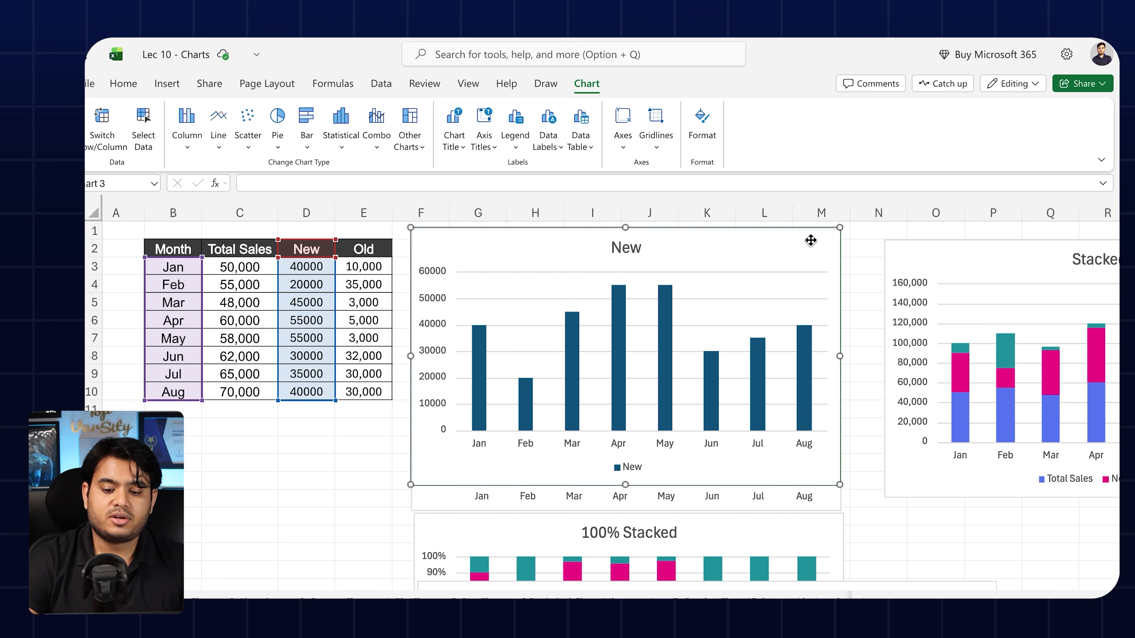
pyautogui.doubleClick(811, 243)
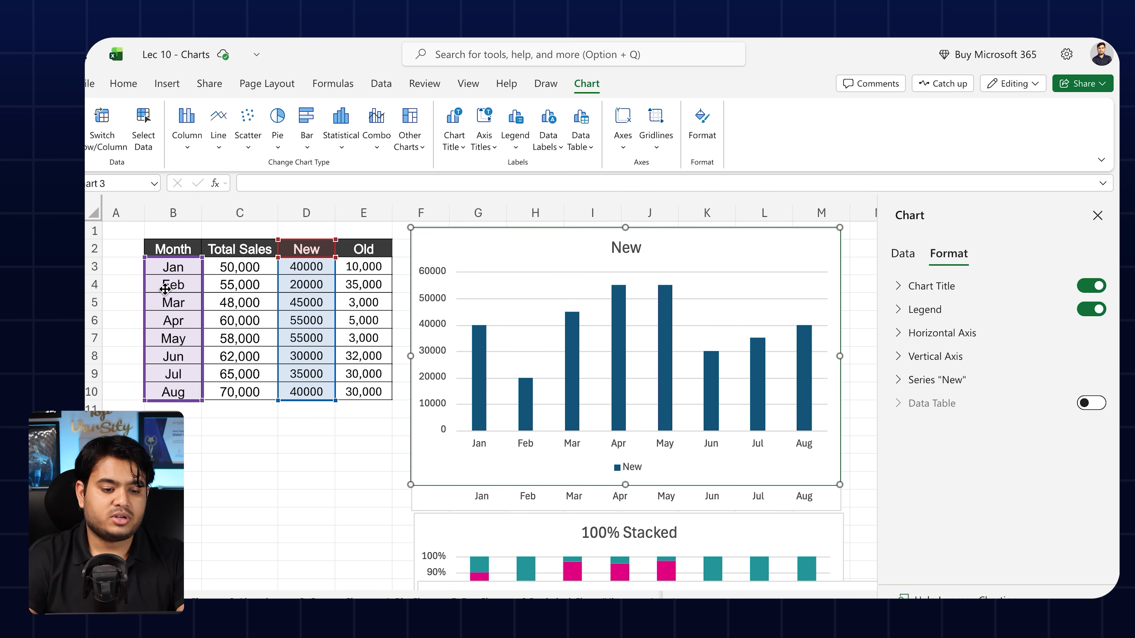
pyautogui.press('Delete')
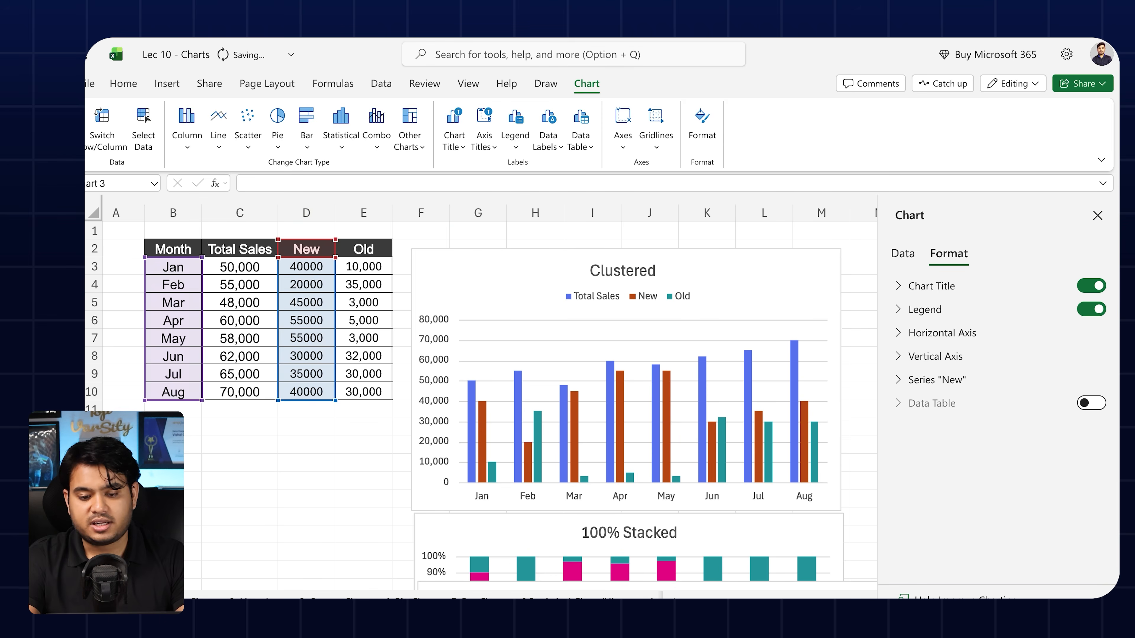
# Move the Total Sales Trend chart up beside the sales table, over the Clustered chart, and duplicate it.
pyautogui.scroll(-5, 679, 385)
pyautogui.scroll(-2, 685, 387)
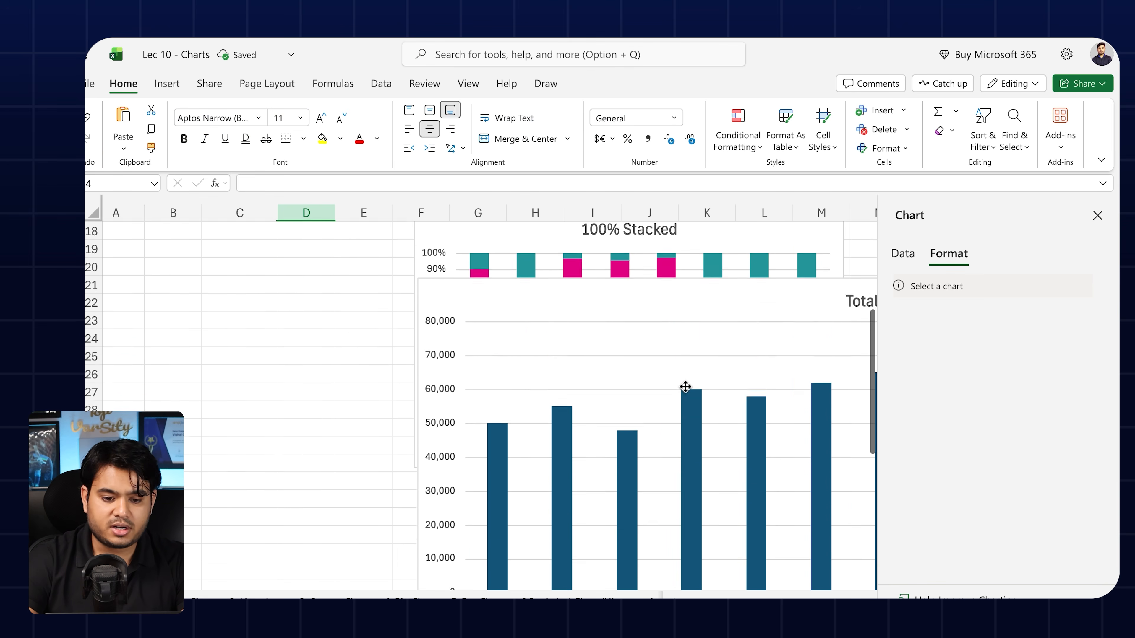
pyautogui.scroll(6, 684, 387)
pyautogui.moveTo(555, 571); pyautogui.dragTo(506, 249)
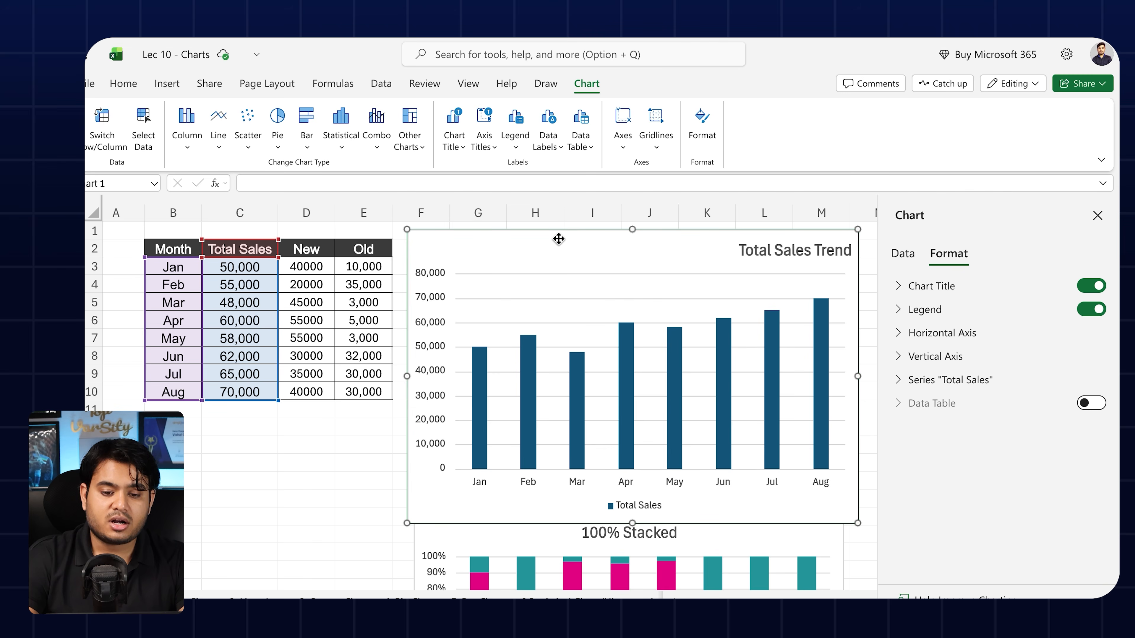
pyautogui.hotkey('ctrl', 'c')
pyautogui.hotkey('ctrl', 'v')
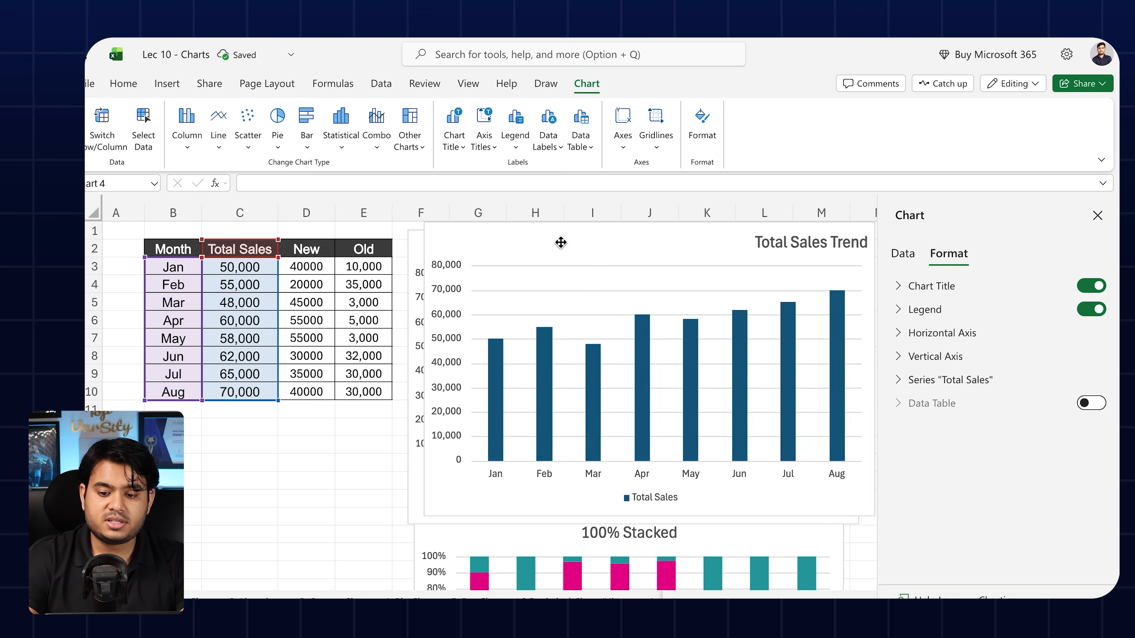
# Set the duplicated Total Sales Trend chart's data source to the Month and New columns, rows 2 to 10, and reposition it over the original.
pyautogui.click(903, 255)
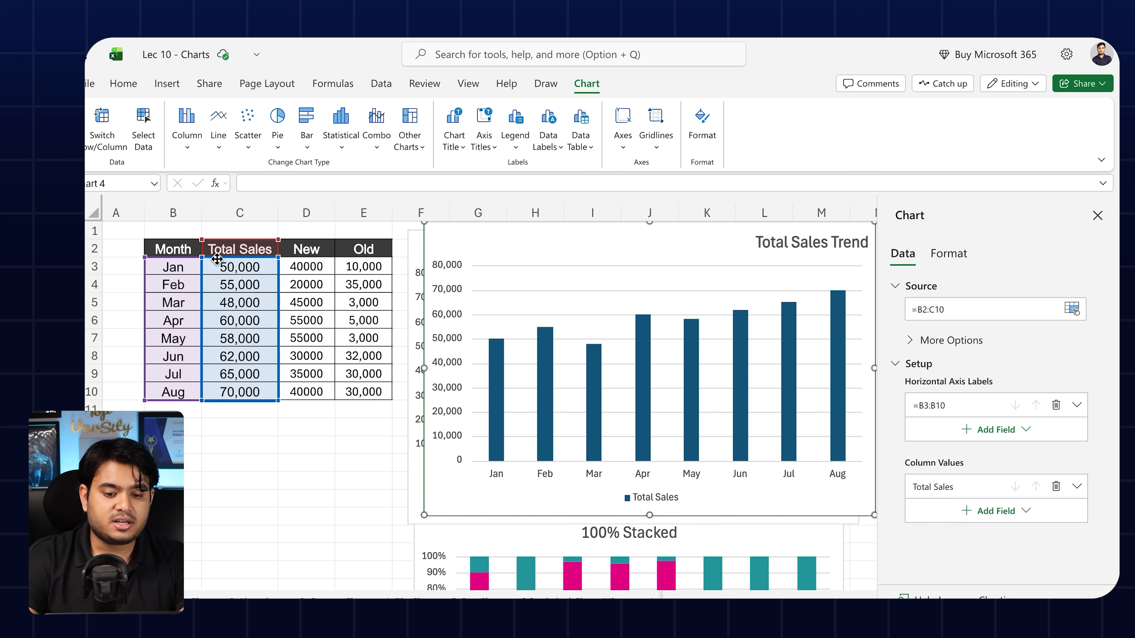
pyautogui.click(1073, 310)
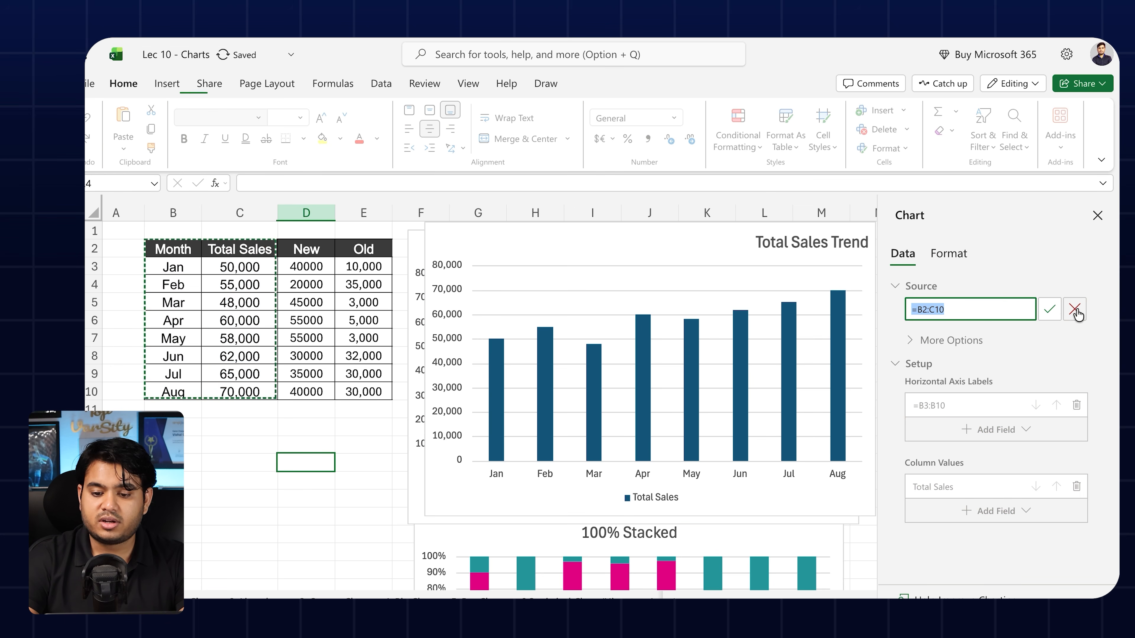
pyautogui.press('BackSpace')
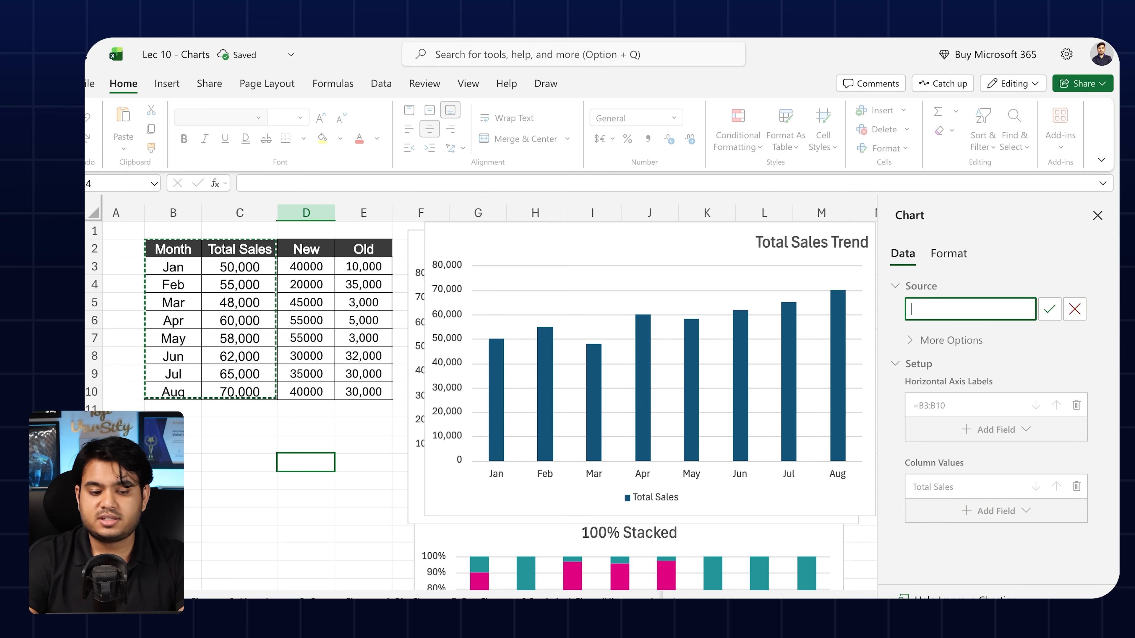
pyautogui.moveTo(179, 253); pyautogui.dragTo(173, 393)
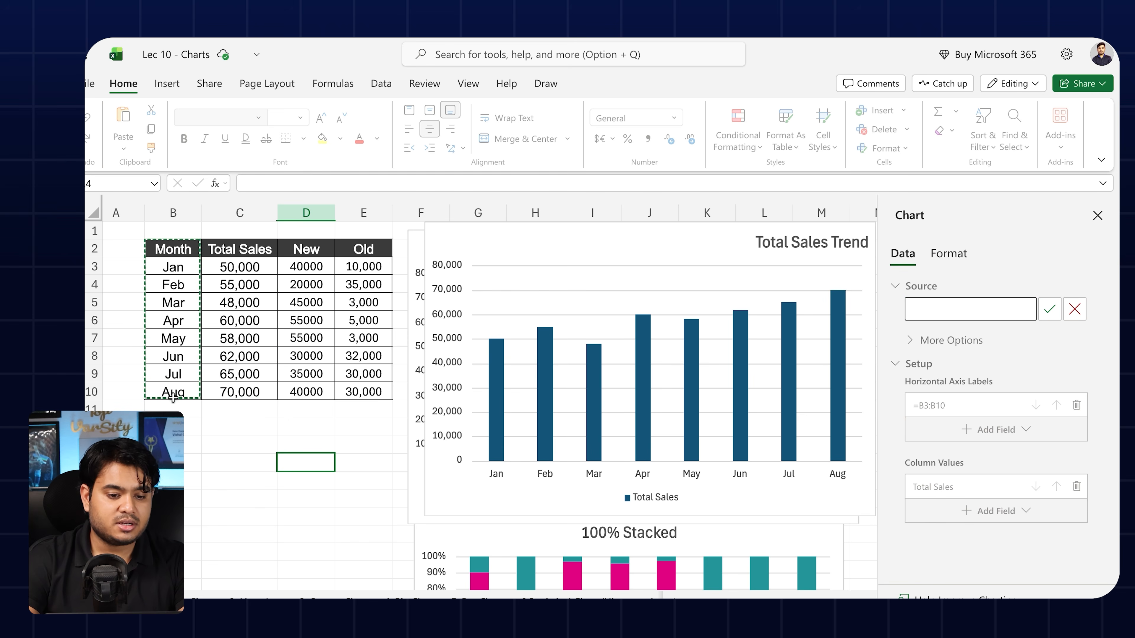
pyautogui.moveTo(315, 245); pyautogui.dragTo(314, 389)
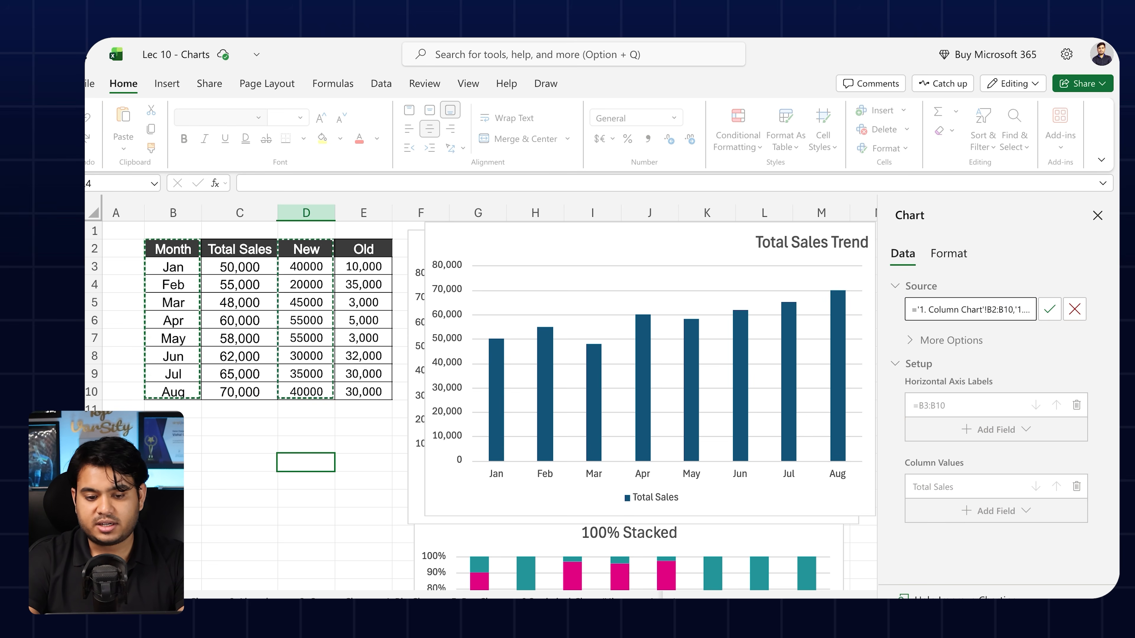
pyautogui.click(1049, 309)
pyautogui.moveTo(697, 251); pyautogui.dragTo(677, 261)
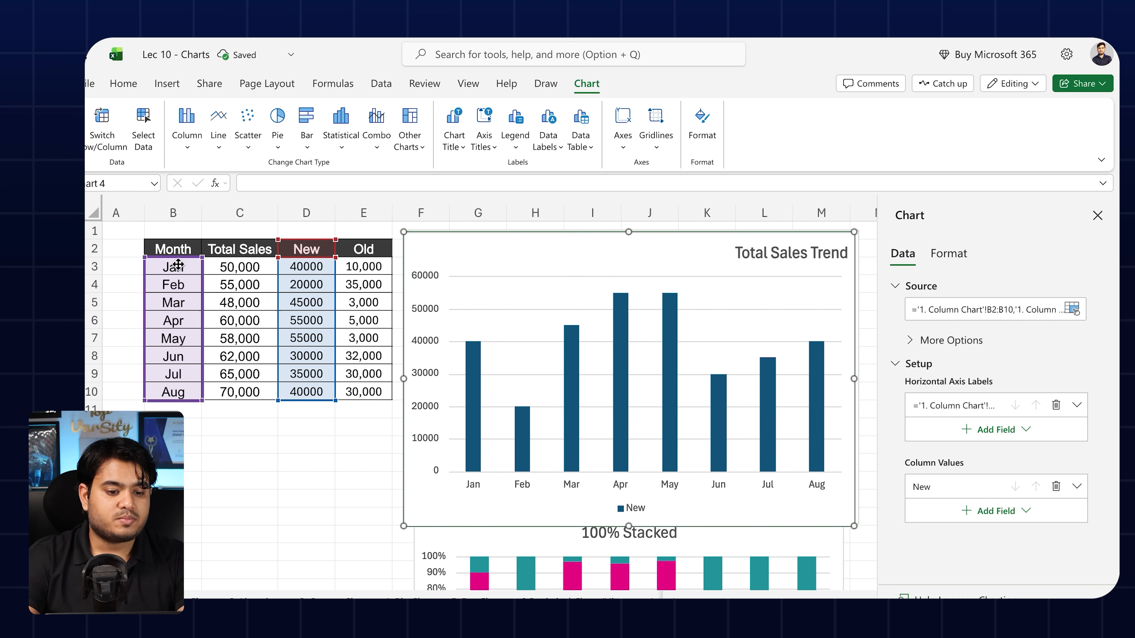
# Change the duplicated chart's title to "New Sales Trend".
pyautogui.click(804, 254)
pyautogui.click(804, 254)
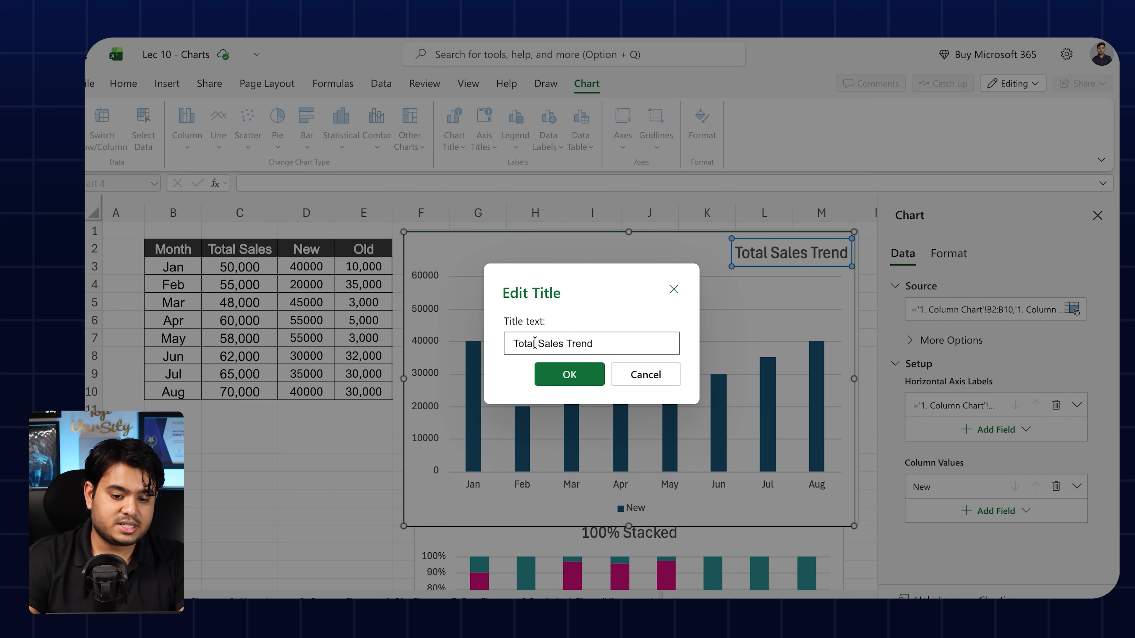
pyautogui.moveTo(537, 344); pyautogui.dragTo(513, 343)
pyautogui.write('New')
pyautogui.click(556, 375)
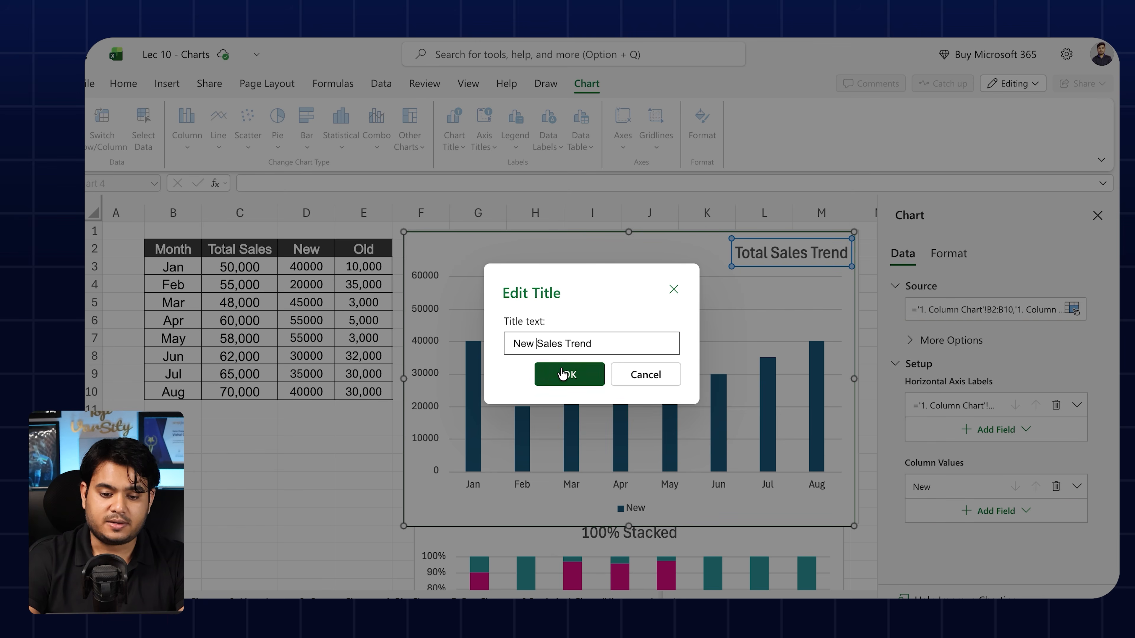
# Move the New Sales Trend chart down below the Total Sales Trend title and upper bars, and close the chart settings.
pyautogui.click(565, 244)
pyautogui.moveTo(550, 248); pyautogui.dragTo(546, 390)
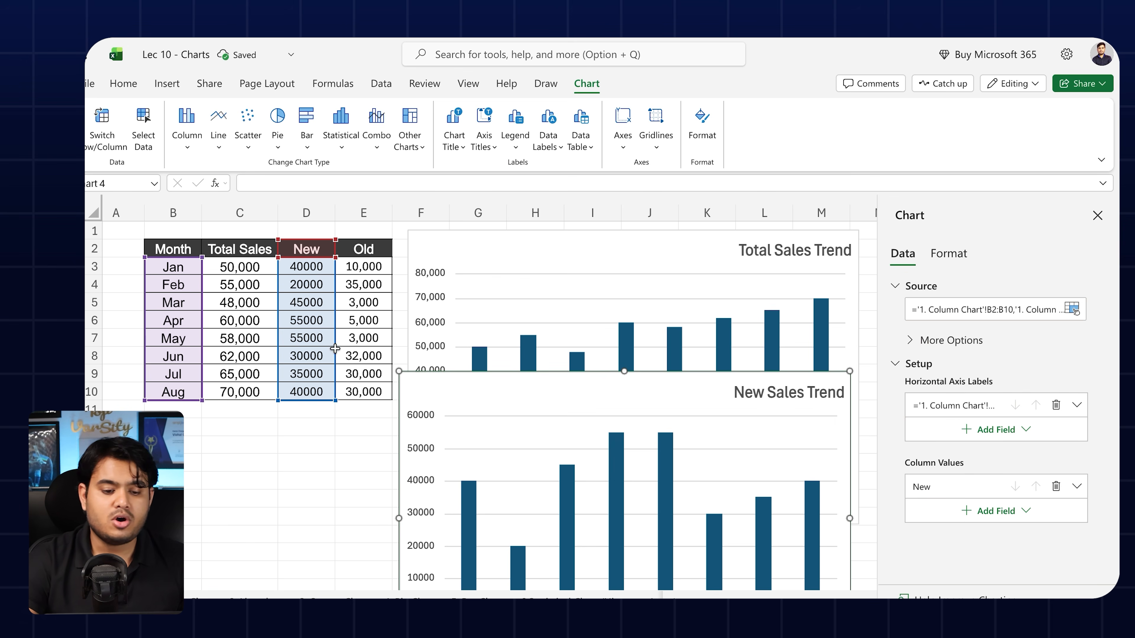
pyautogui.click(353, 446)
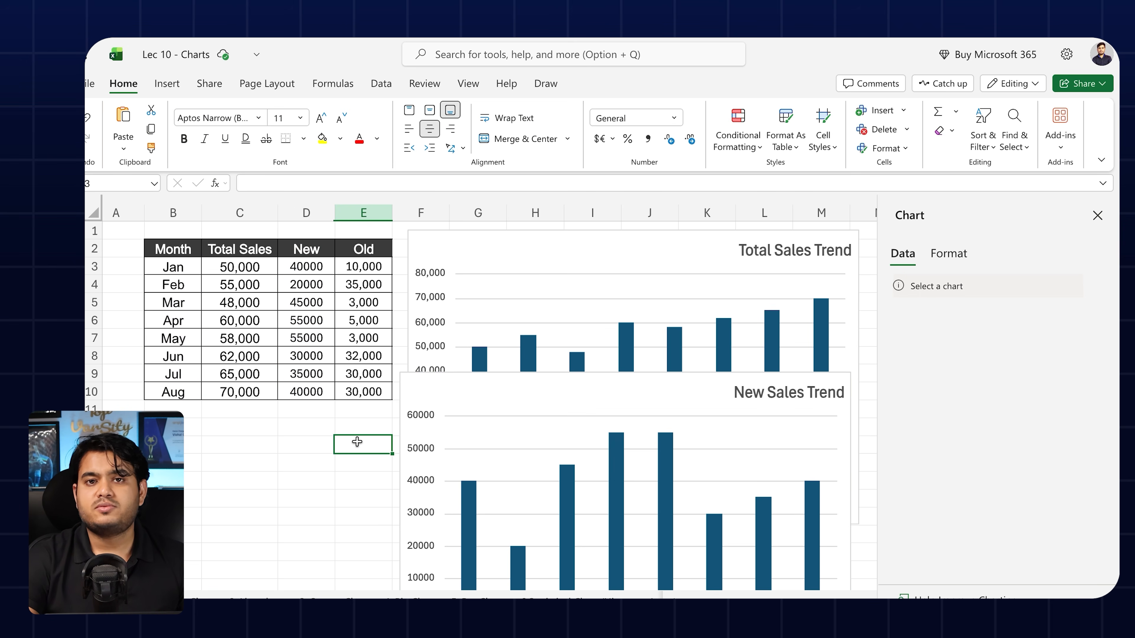
pyautogui.click(1097, 216)
# Insert a stacked column chart from the whole sales table B2:E10.
pyautogui.moveTo(165, 250); pyautogui.dragTo(363, 390)
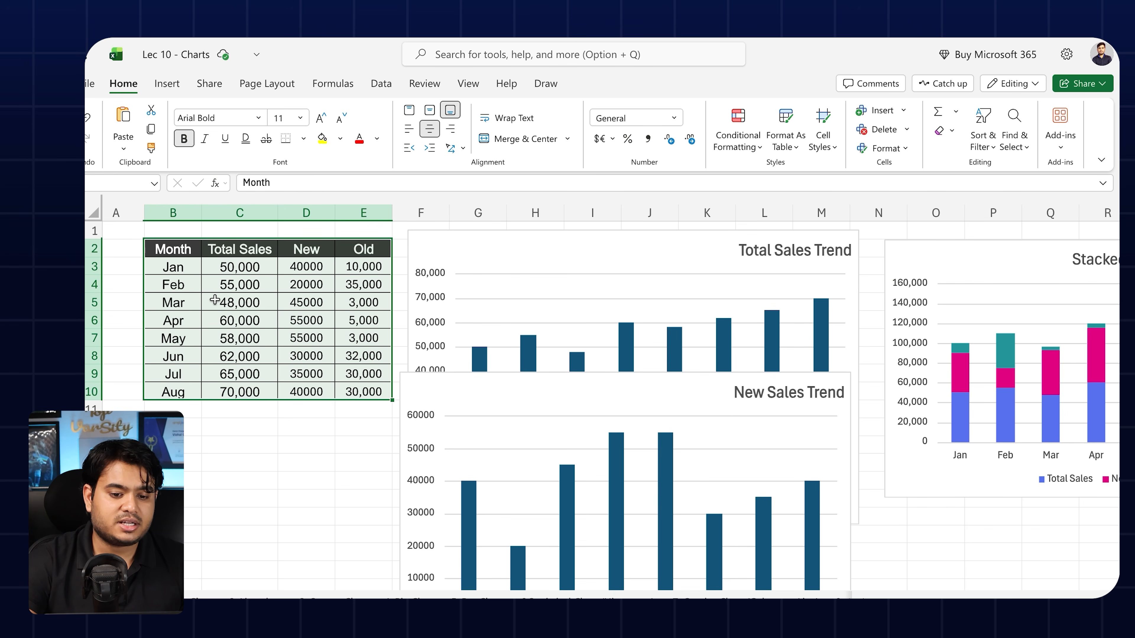
pyautogui.click(167, 83)
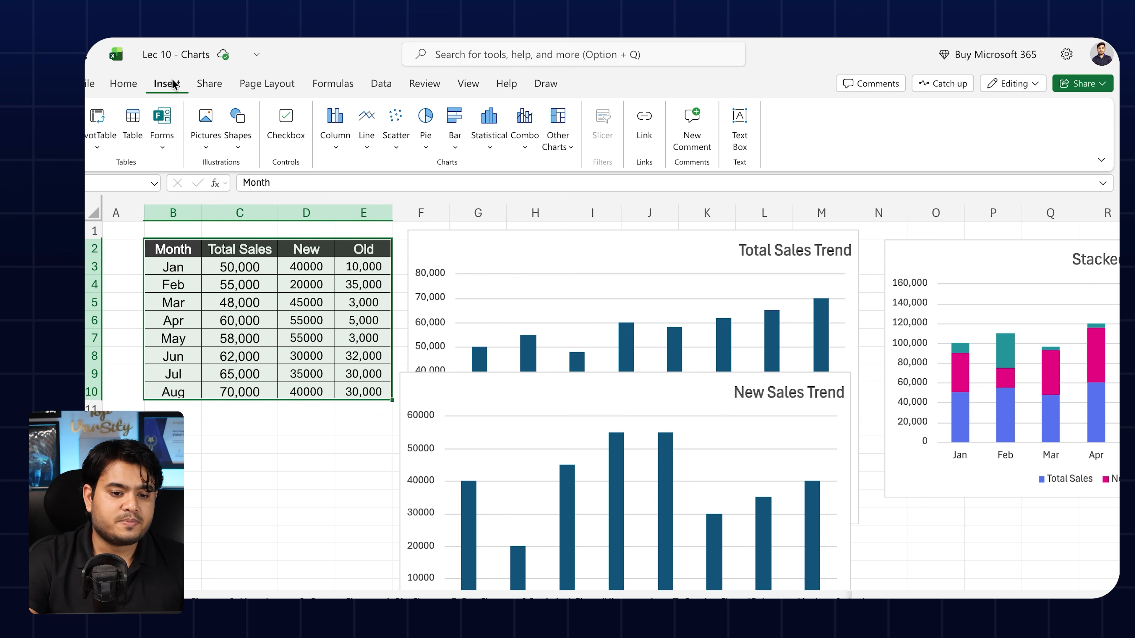
pyautogui.click(336, 140)
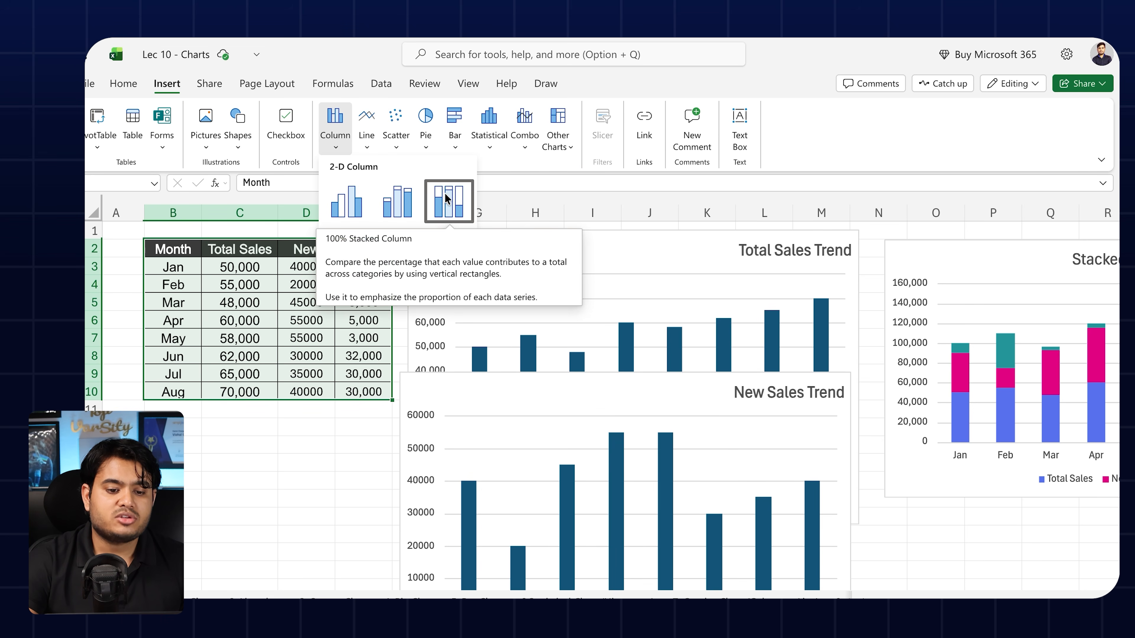
pyautogui.click(409, 202)
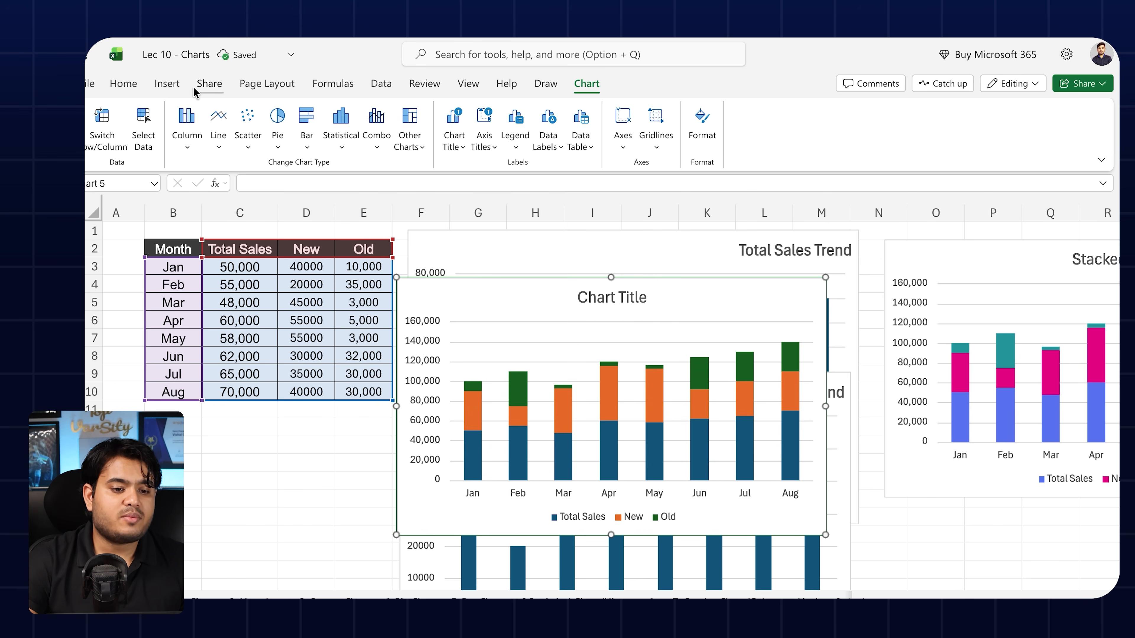
# Change the new stacked chart to 100% Stacked Column and move it slightly up and away from the sales table.
pyautogui.click(166, 85)
pyautogui.click(336, 143)
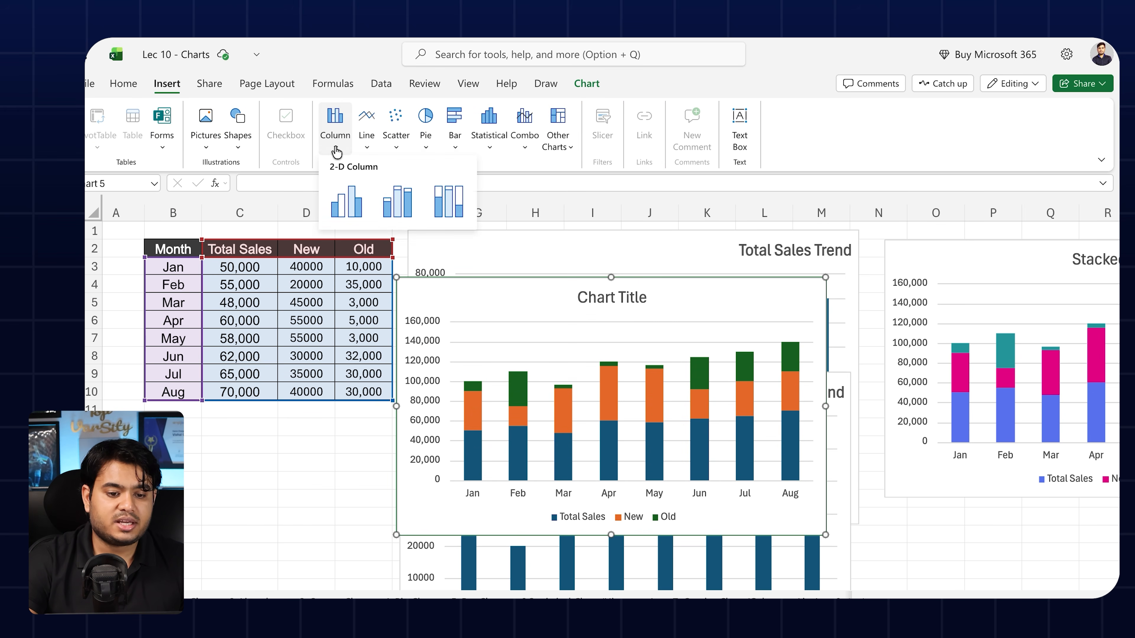
pyautogui.click(442, 201)
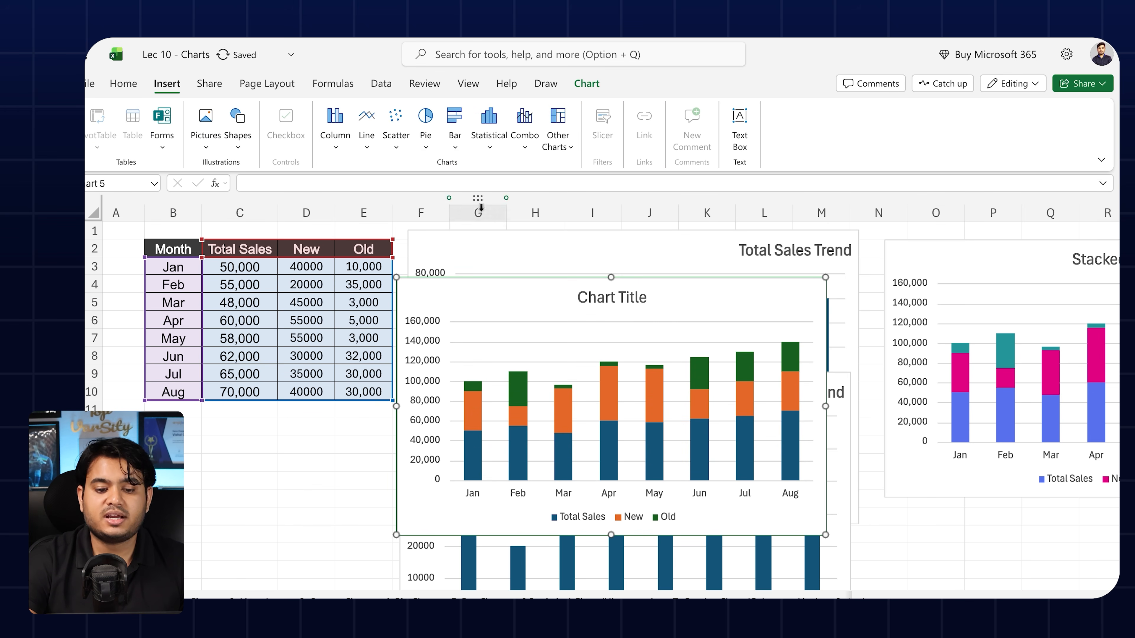
pyautogui.moveTo(557, 288); pyautogui.dragTo(614, 275)
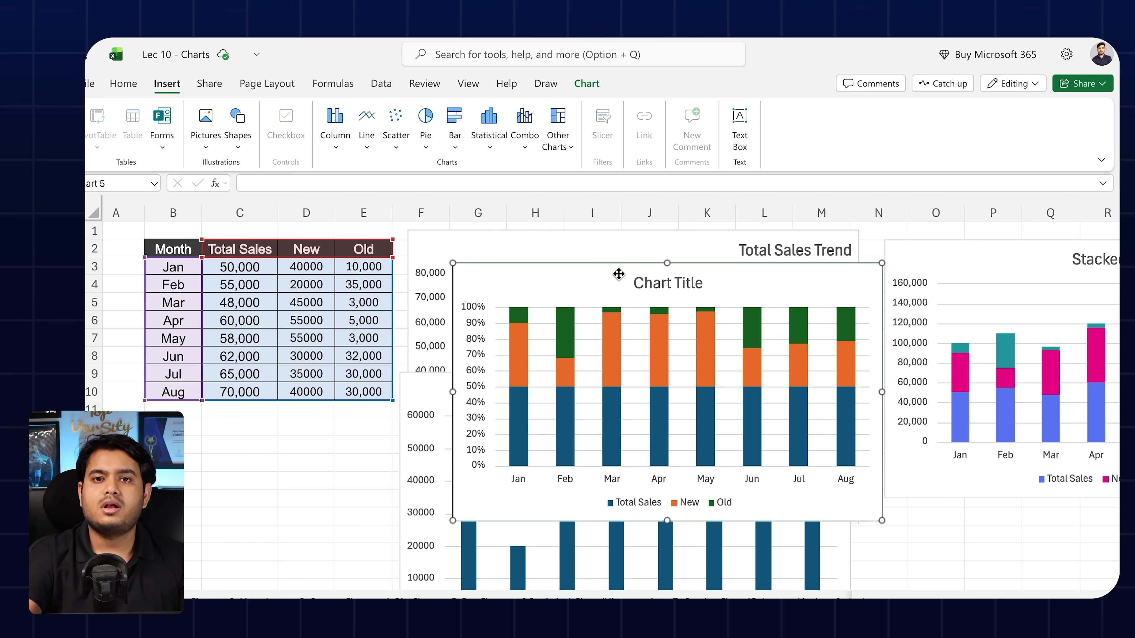
pyautogui.click(613, 344)
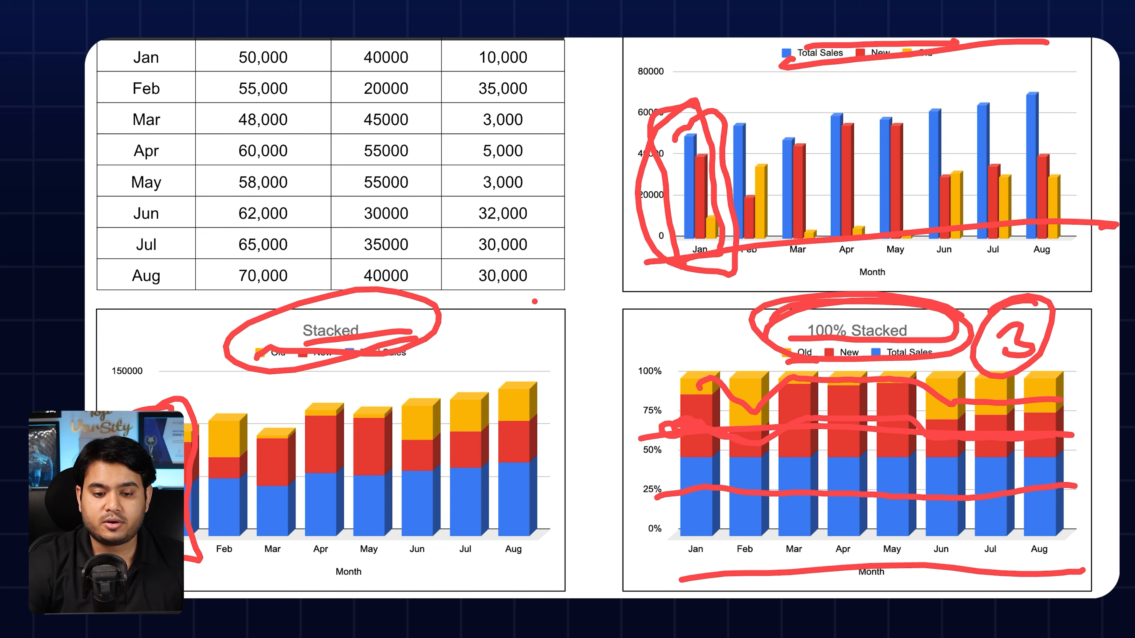
pyautogui.press('Right')
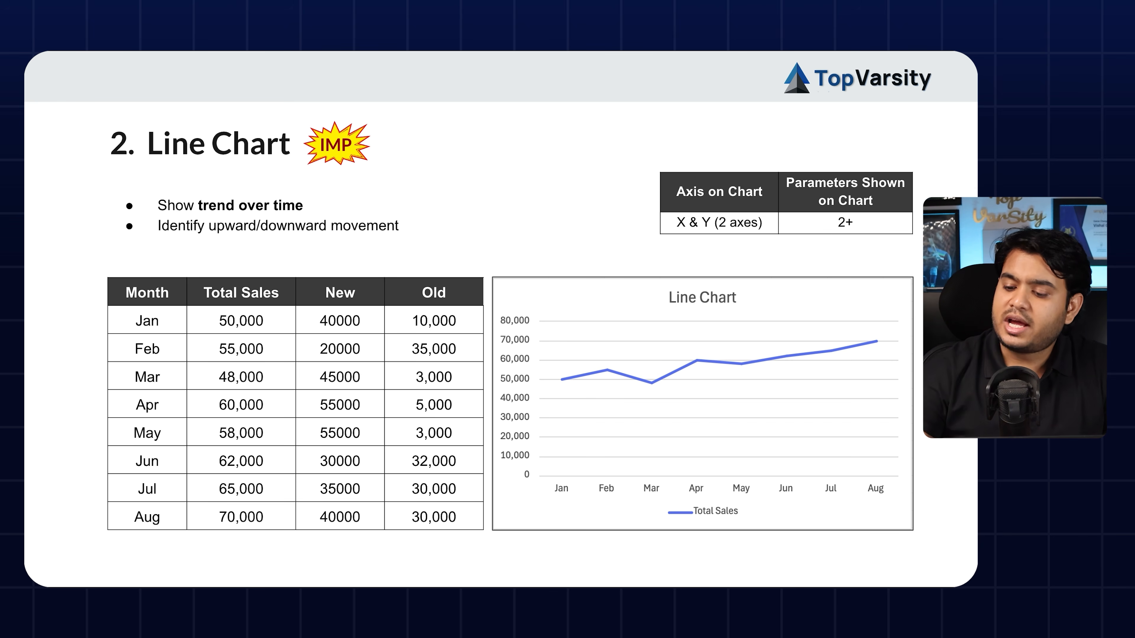
pyautogui.moveTo(139, 182); pyautogui.dragTo(305, 176)
pyautogui.moveTo(406, 143)
pyautogui.mouseDown()
pyautogui.moveTo(300, 116)
pyautogui.moveTo(317, 114)
pyautogui.mouseUp()
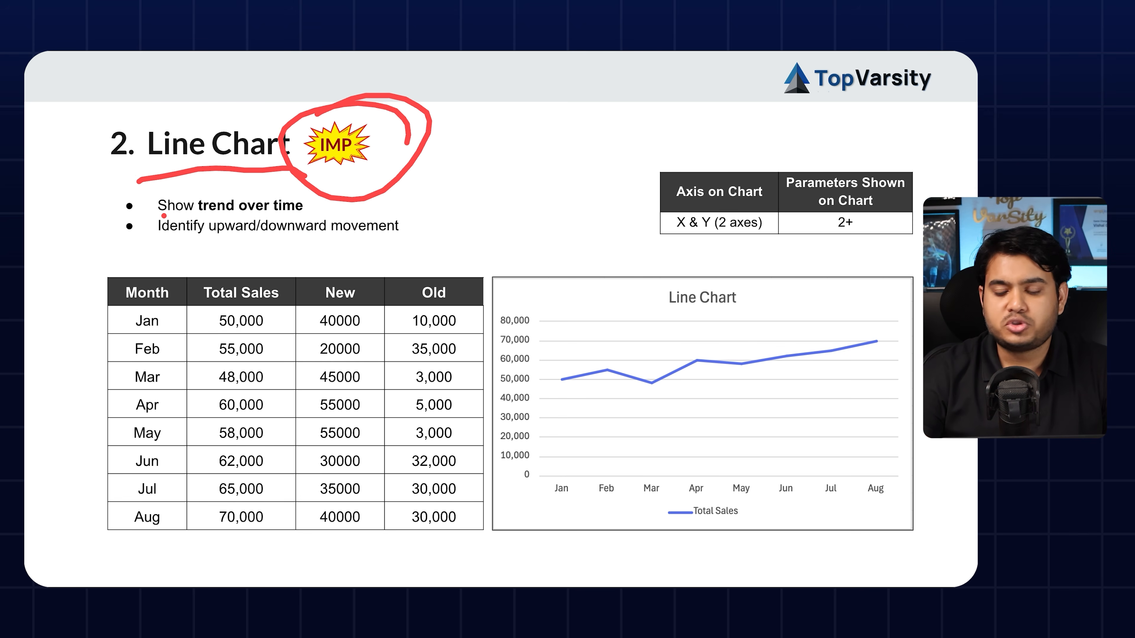
pyautogui.moveTo(175, 213); pyautogui.dragTo(310, 216)
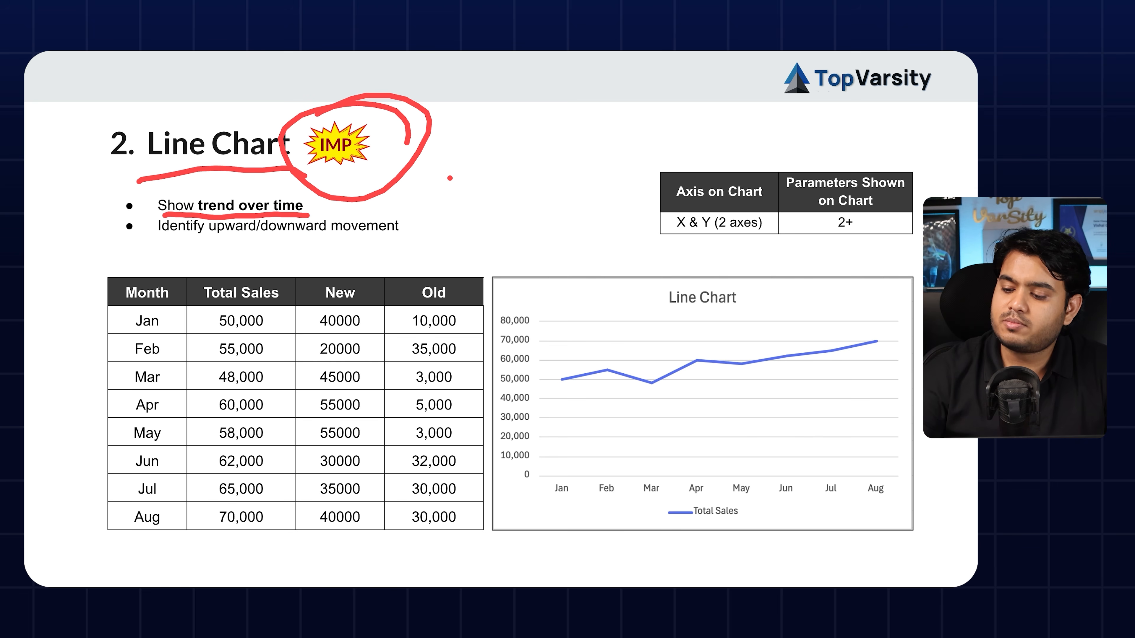
pyautogui.moveTo(461, 196); pyautogui.dragTo(468, 168)
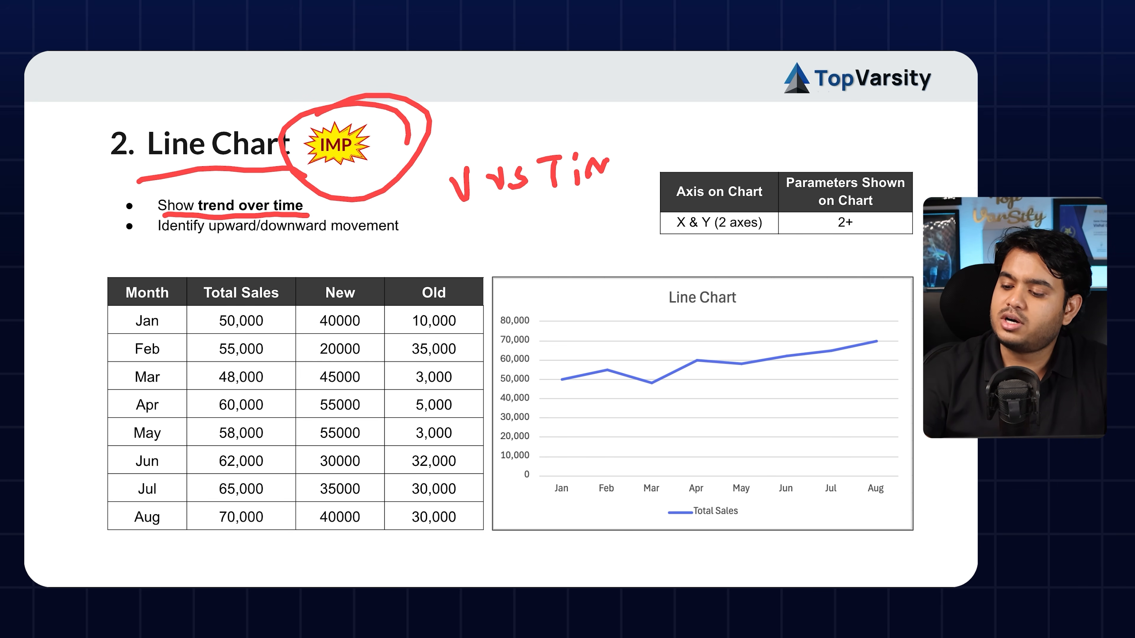
pyautogui.moveTo(606, 173); pyautogui.dragTo(650, 166)
pyautogui.moveTo(546, 195); pyautogui.dragTo(663, 177)
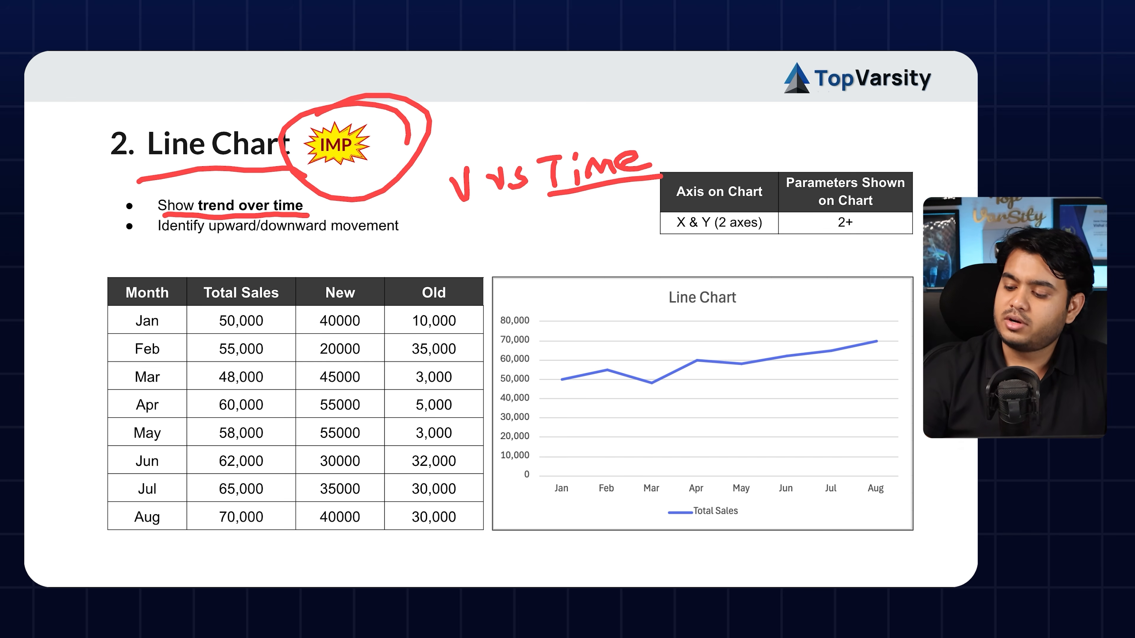
pyautogui.moveTo(554, 500); pyautogui.dragTo(902, 502)
pyautogui.moveTo(626, 556)
pyautogui.mouseDown()
pyautogui.moveTo(648, 536)
pyautogui.moveTo(644, 569)
pyautogui.mouseUp()
pyautogui.moveTo(656, 545); pyautogui.dragTo(661, 571)
pyautogui.moveTo(672, 556); pyautogui.dragTo(779, 520)
pyautogui.moveTo(502, 317)
pyautogui.mouseDown()
pyautogui.moveTo(506, 492)
pyautogui.moveTo(518, 328)
pyautogui.mouseUp()
pyautogui.moveTo(447, 222); pyautogui.dragTo(483, 207)
pyautogui.moveTo(535, 213); pyautogui.dragTo(666, 192)
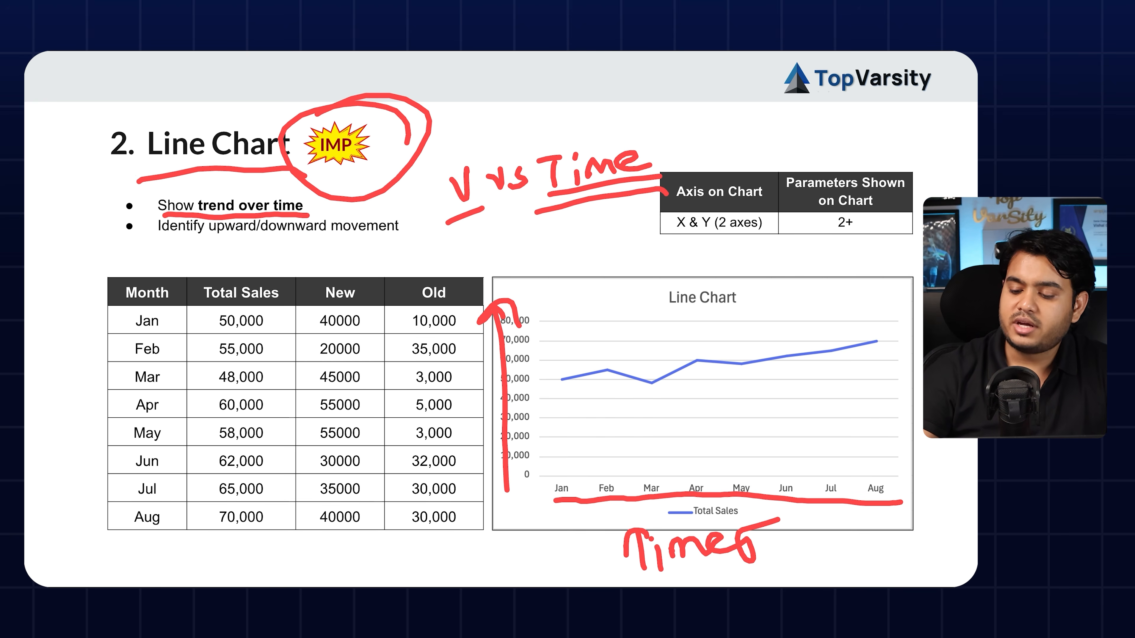
pyautogui.moveTo(165, 244); pyautogui.dragTo(406, 235)
pyautogui.moveTo(560, 381)
pyautogui.mouseDown()
pyautogui.moveTo(616, 373)
pyautogui.moveTo(662, 395)
pyautogui.moveTo(711, 355)
pyautogui.moveTo(778, 364)
pyautogui.moveTo(885, 323)
pyautogui.mouseUp()
pyautogui.moveTo(585, 420); pyautogui.dragTo(918, 386)
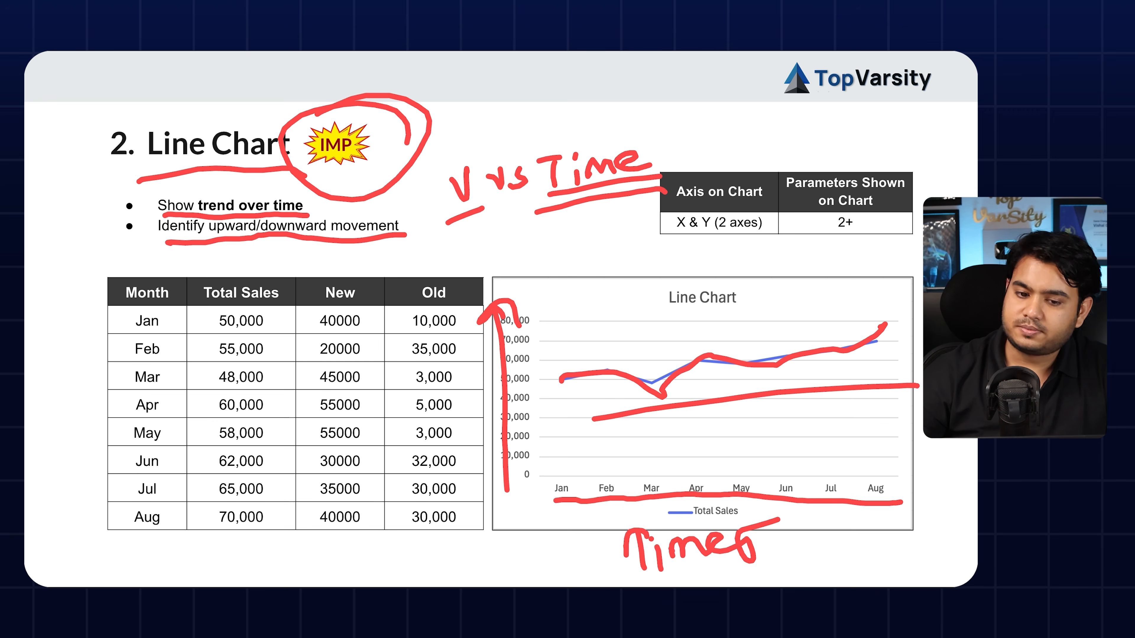
pyautogui.press('Right')
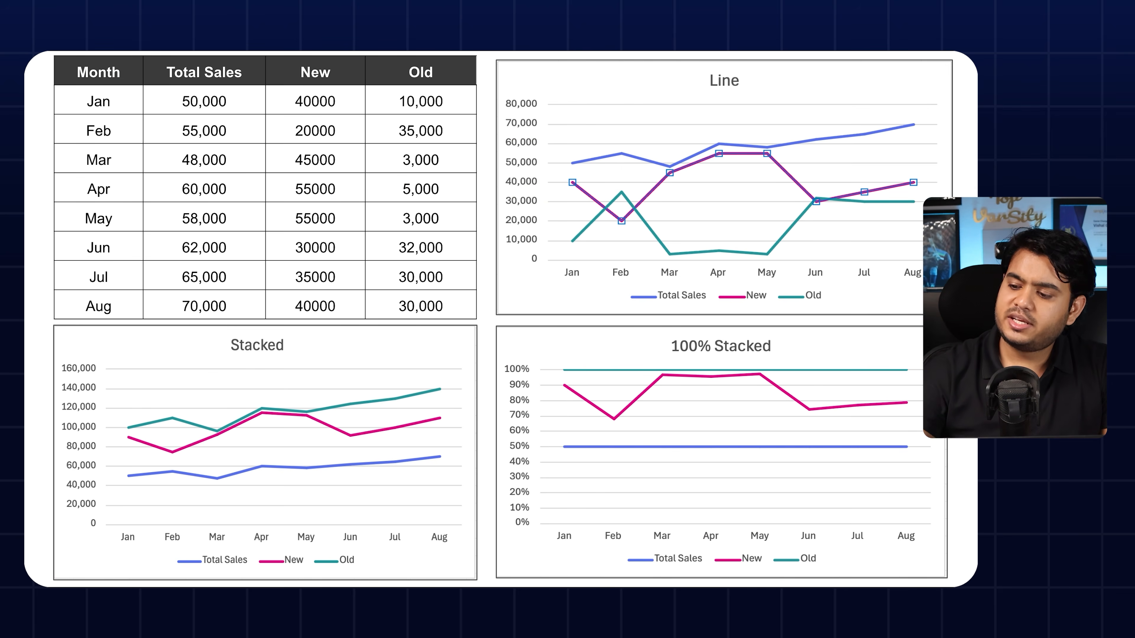
pyautogui.moveTo(664, 97); pyautogui.dragTo(807, 86)
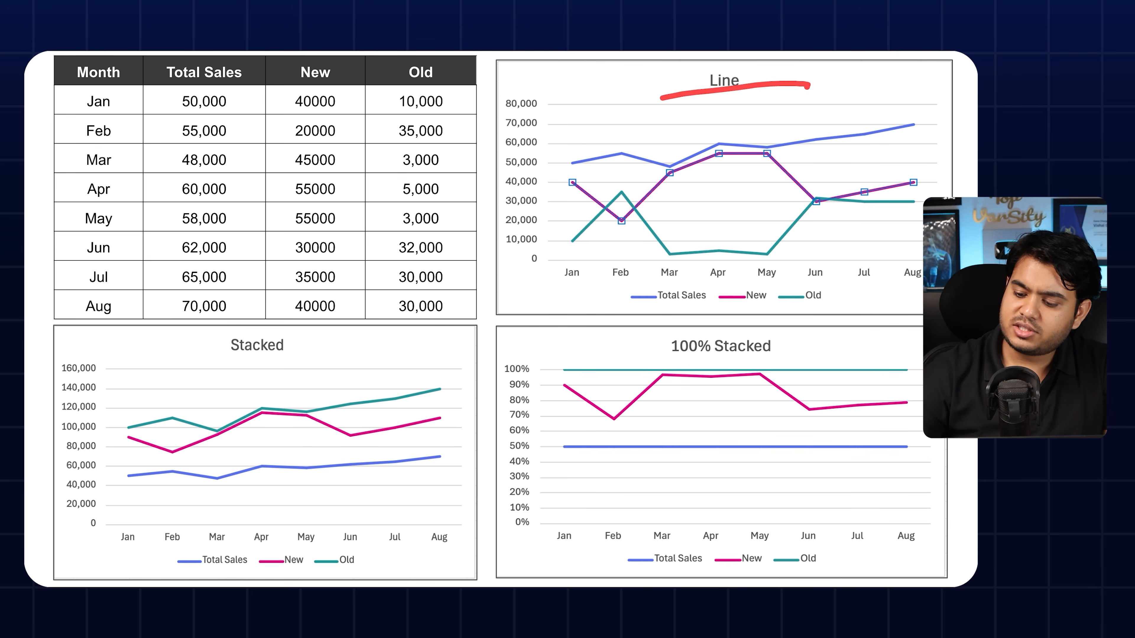
pyautogui.moveTo(212, 369); pyautogui.dragTo(363, 356)
pyautogui.moveTo(651, 360); pyautogui.dragTo(814, 359)
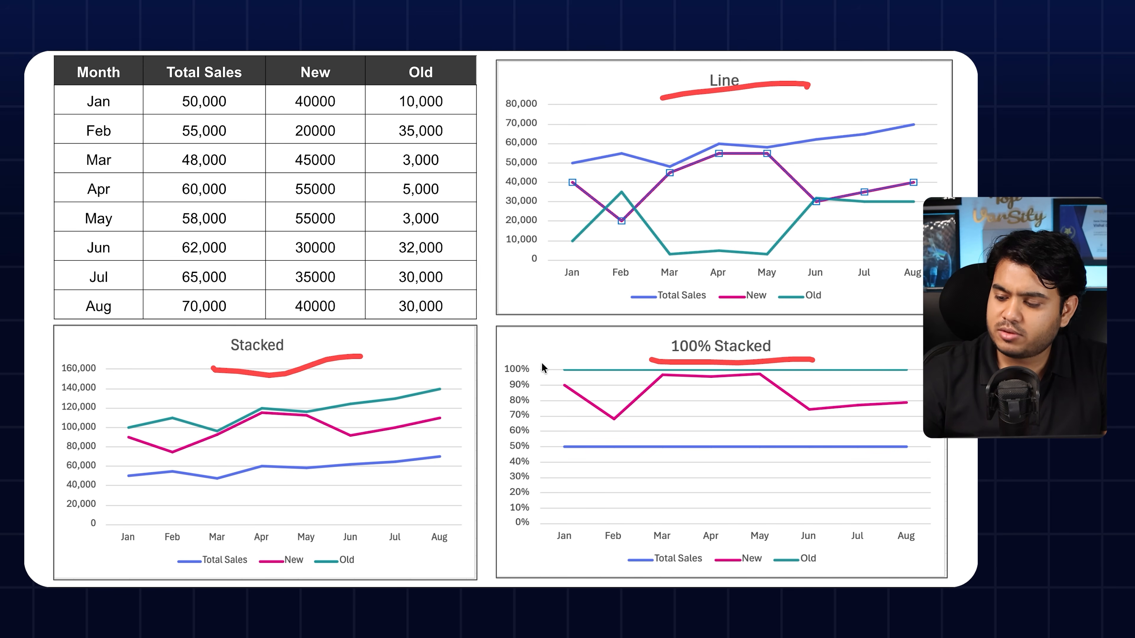
pyautogui.moveTo(542, 368)
pyautogui.mouseDown()
pyautogui.moveTo(505, 356)
pyautogui.moveTo(552, 346)
pyautogui.moveTo(545, 374)
pyautogui.moveTo(630, 344)
pyautogui.moveTo(640, 353)
pyautogui.mouseUp()
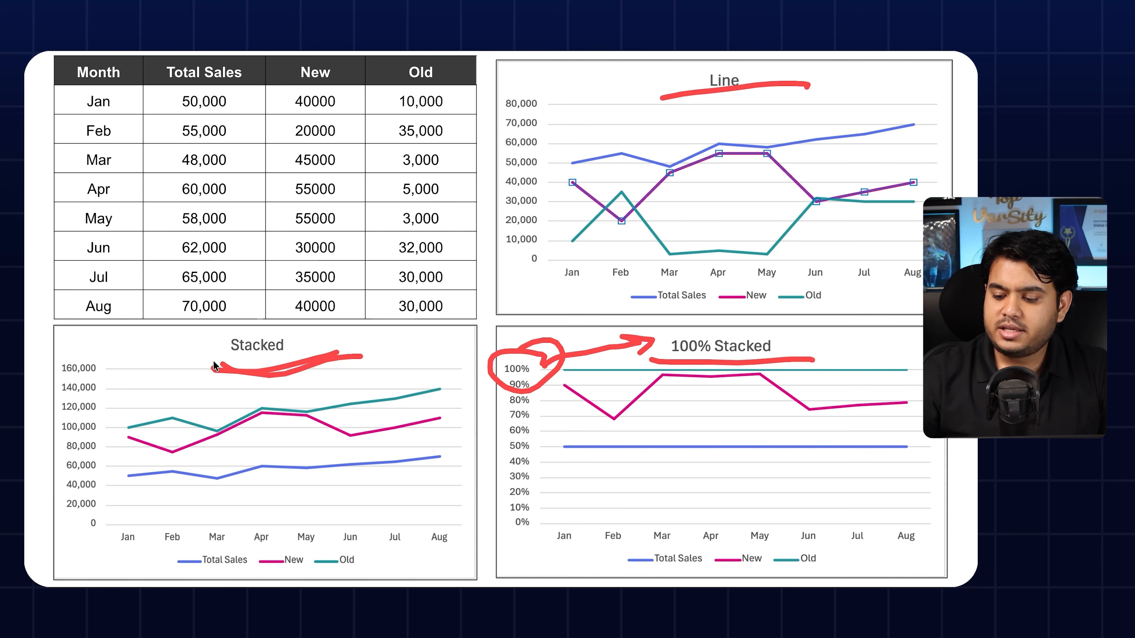
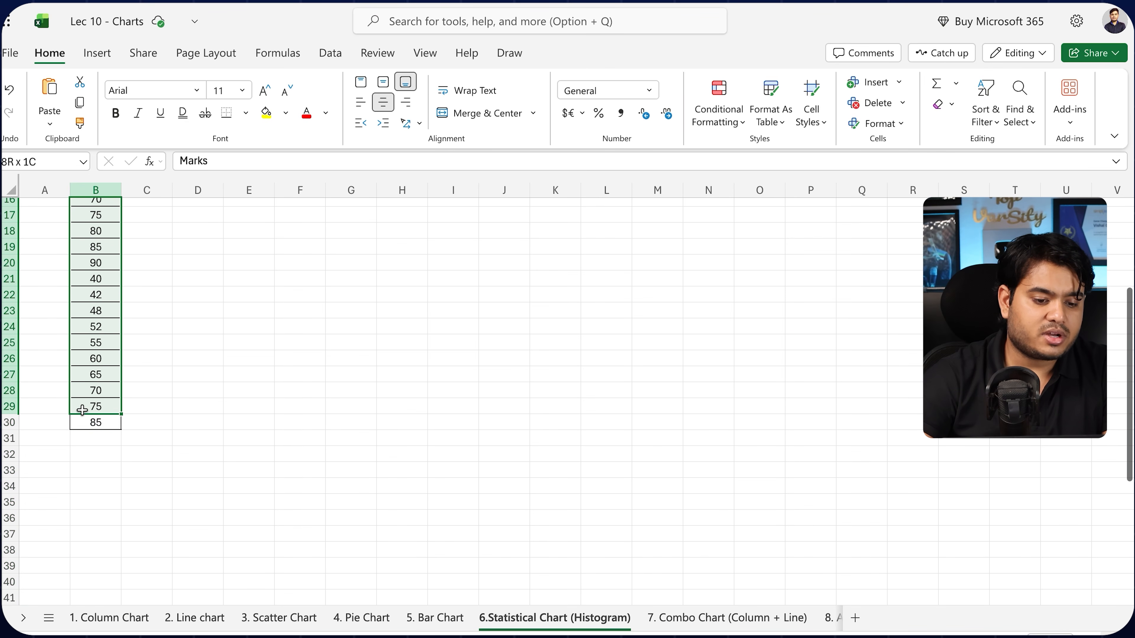
# Insert a histogram from the Marks column, place it over the existing Histogram Chart and widen it to that chart's width.
pyautogui.scroll(5, 89, 422)
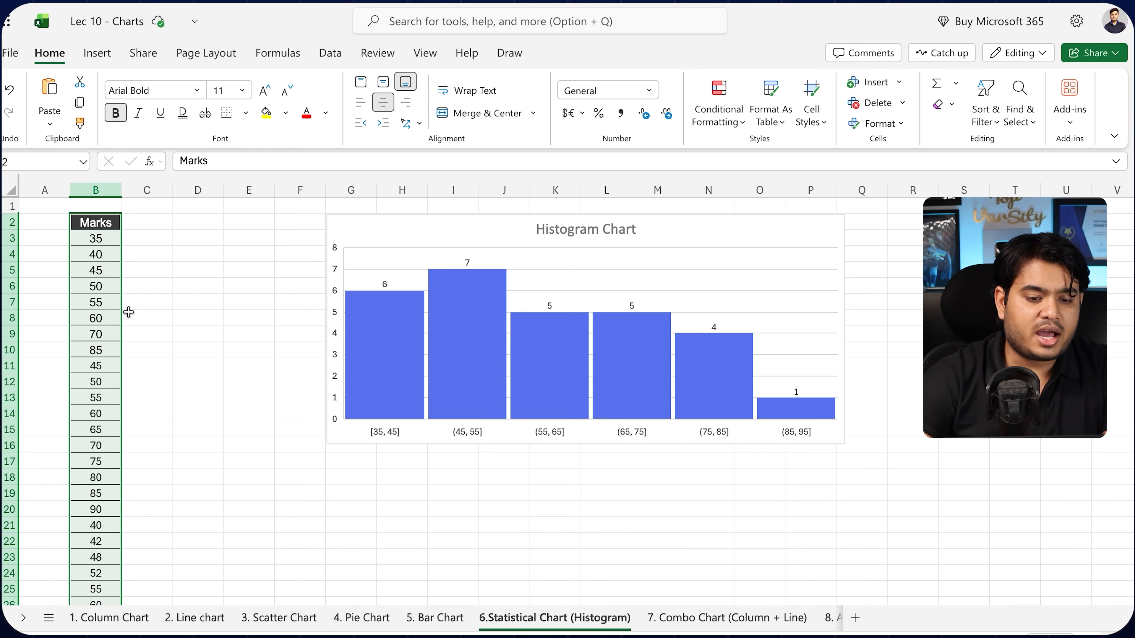
pyautogui.click(94, 54)
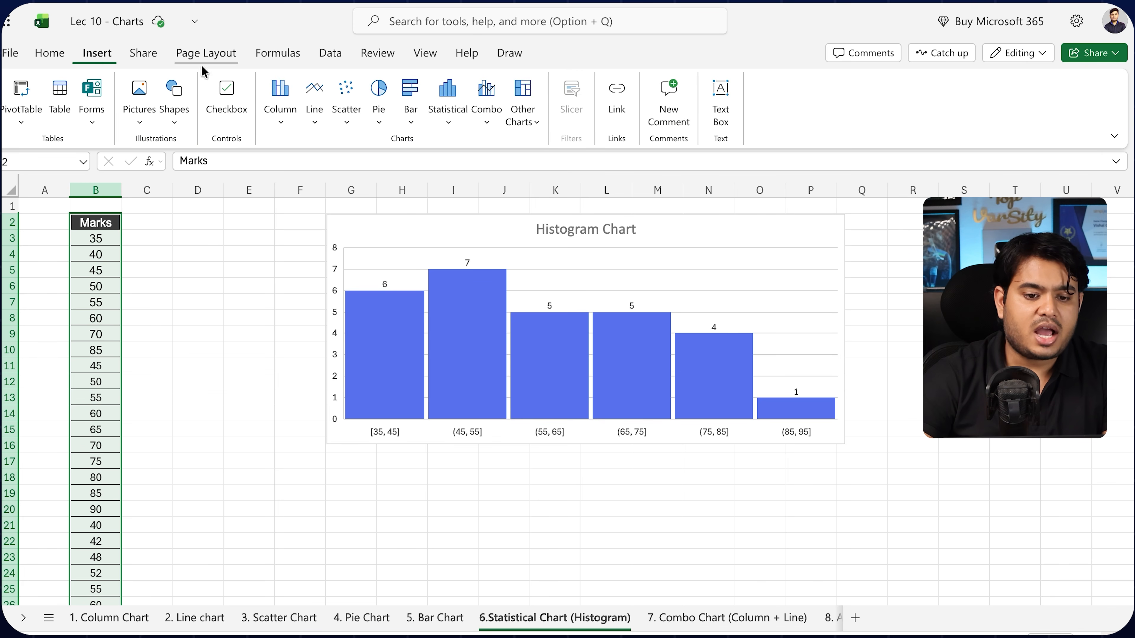
pyautogui.click(451, 129)
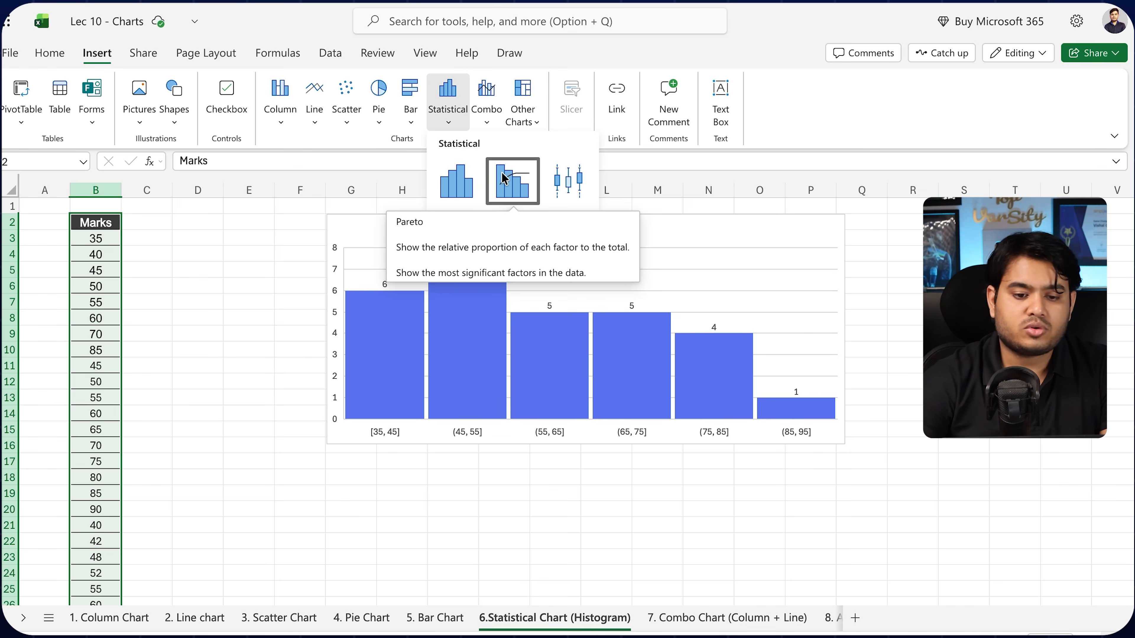
pyautogui.click(469, 171)
pyautogui.moveTo(630, 302); pyautogui.dragTo(573, 308)
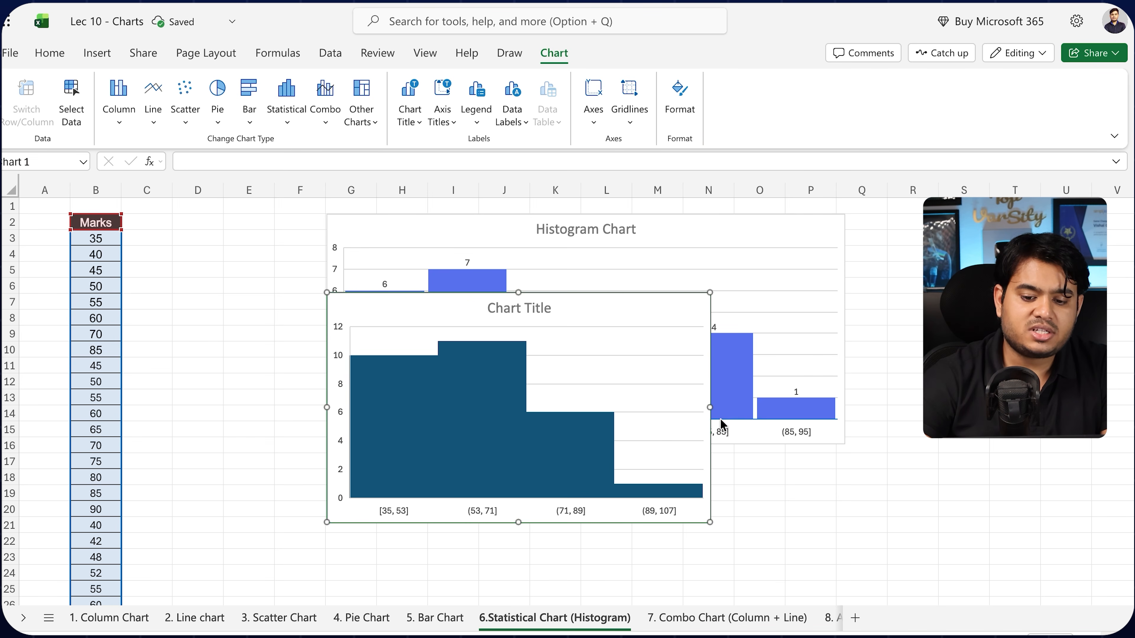
pyautogui.moveTo(709, 408); pyautogui.dragTo(843, 411)
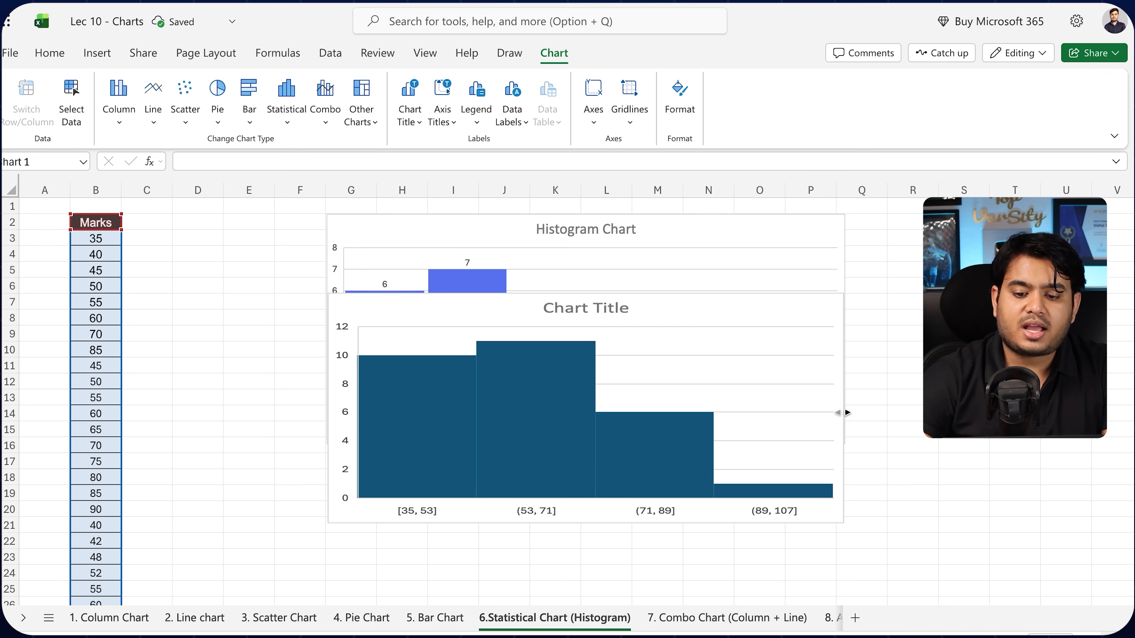
# Move the new Marks histogram down so it sits just below the existing Histogram Chart.
pyautogui.moveTo(777, 316); pyautogui.dragTo(772, 437)
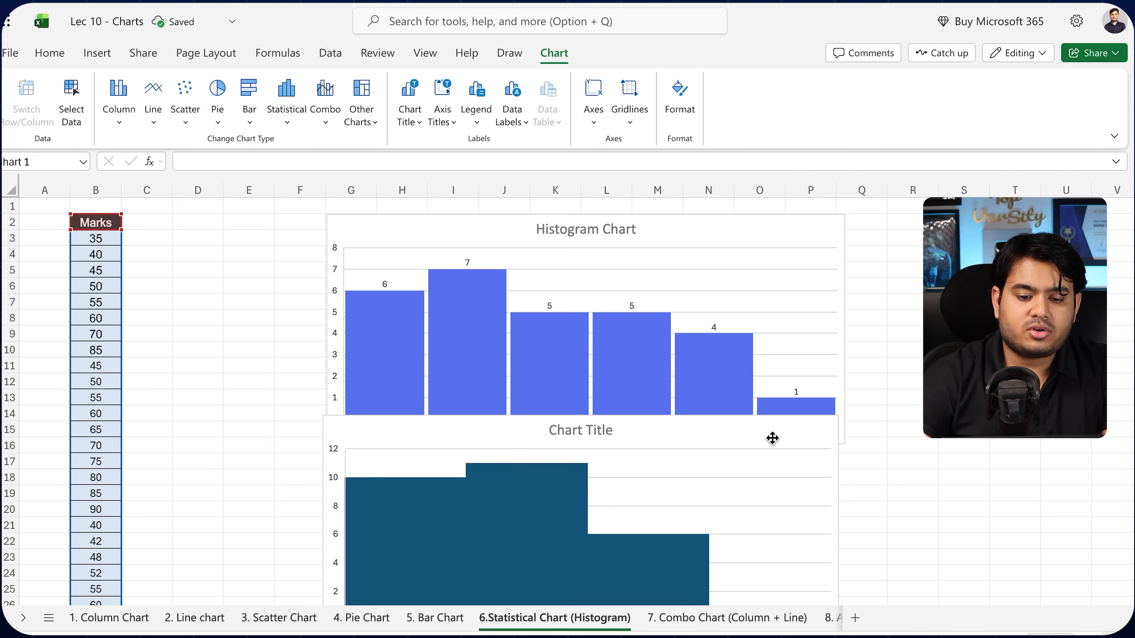
pyautogui.scroll(-3, 757, 323)
pyautogui.moveTo(757, 350); pyautogui.dragTo(757, 392)
pyautogui.scroll(-3, 757, 392)
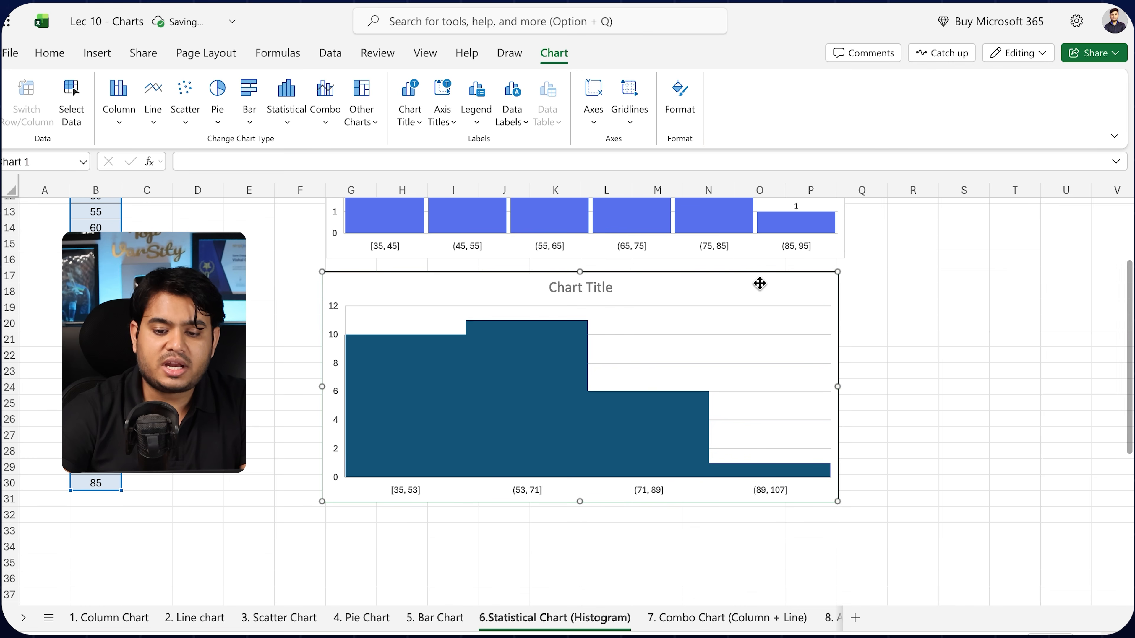
# Open the new histogram's format settings and set the horizontal axis gap width to 0.21.
pyautogui.doubleClick(759, 284)
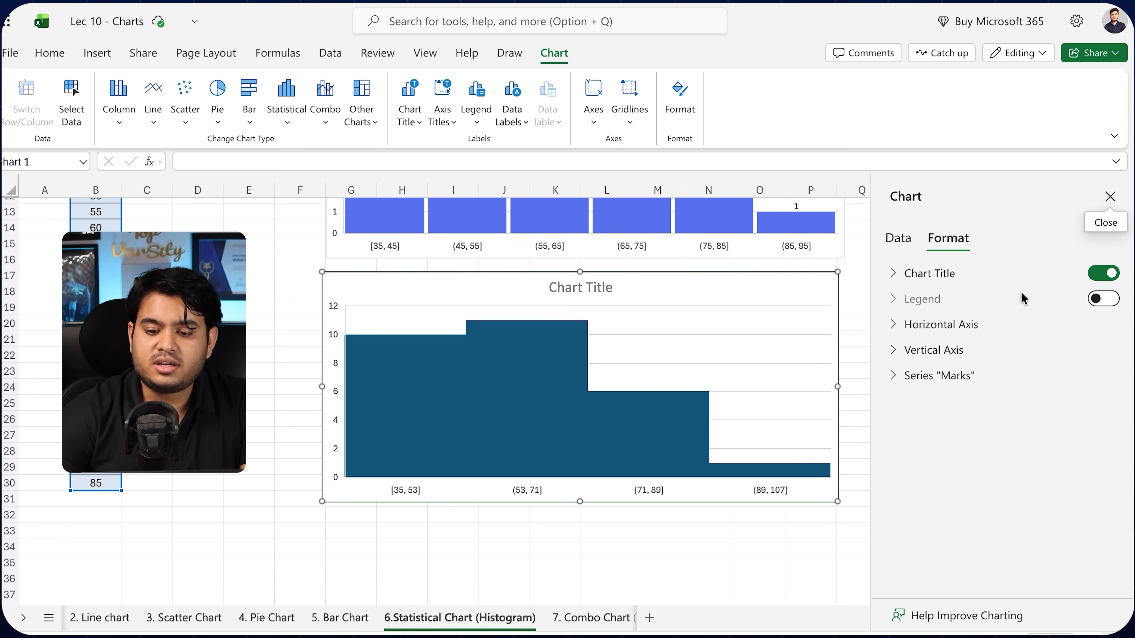
pyautogui.click(894, 324)
pyautogui.scroll(-2, 893, 323)
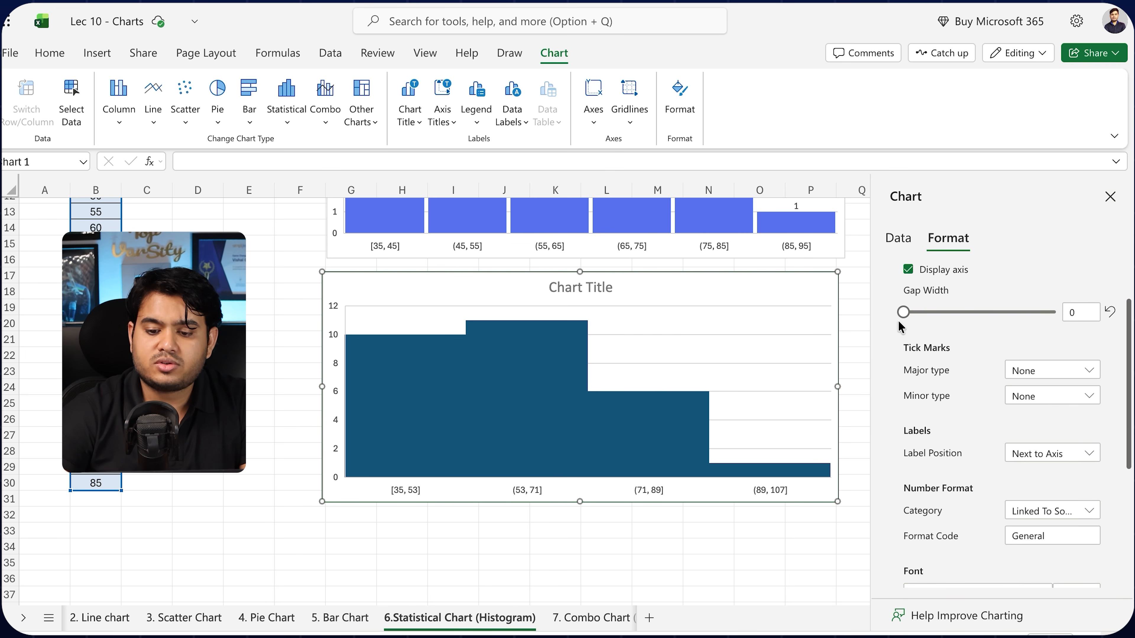
pyautogui.moveTo(902, 312)
pyautogui.mouseDown()
pyautogui.moveTo(957, 314)
pyautogui.moveTo(913, 319)
pyautogui.mouseUp()
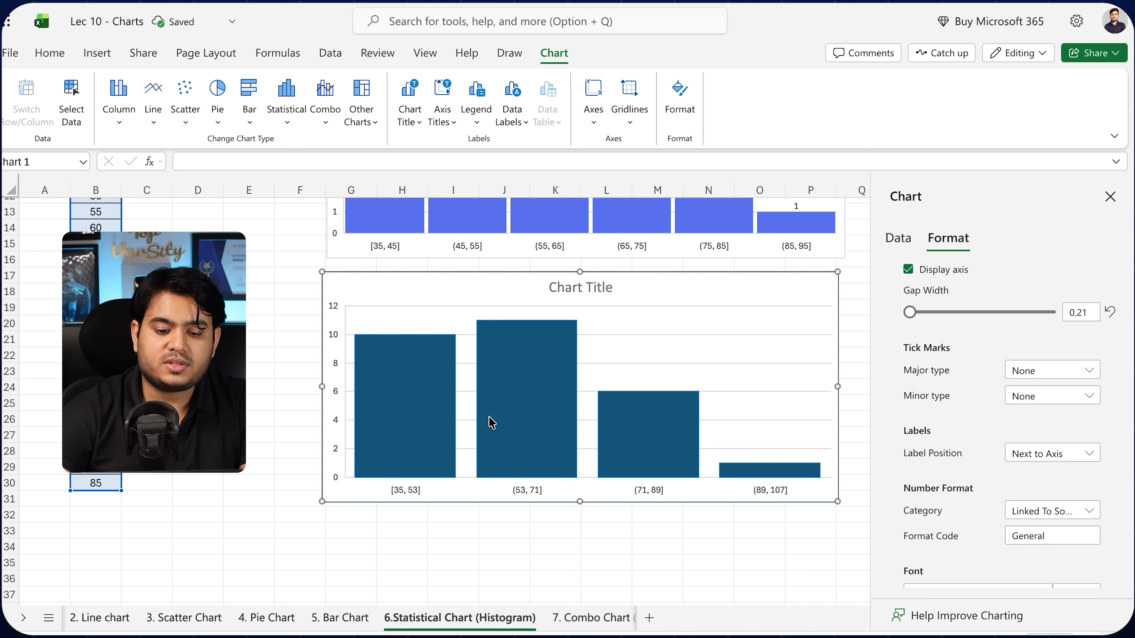
# Look through the new histogram's horizontal axis, vertical axis and Marks series format options for the settings that control its bins.
pyautogui.scroll(-5, 935, 371)
pyautogui.scroll(3, 934, 370)
pyautogui.click(1049, 330)
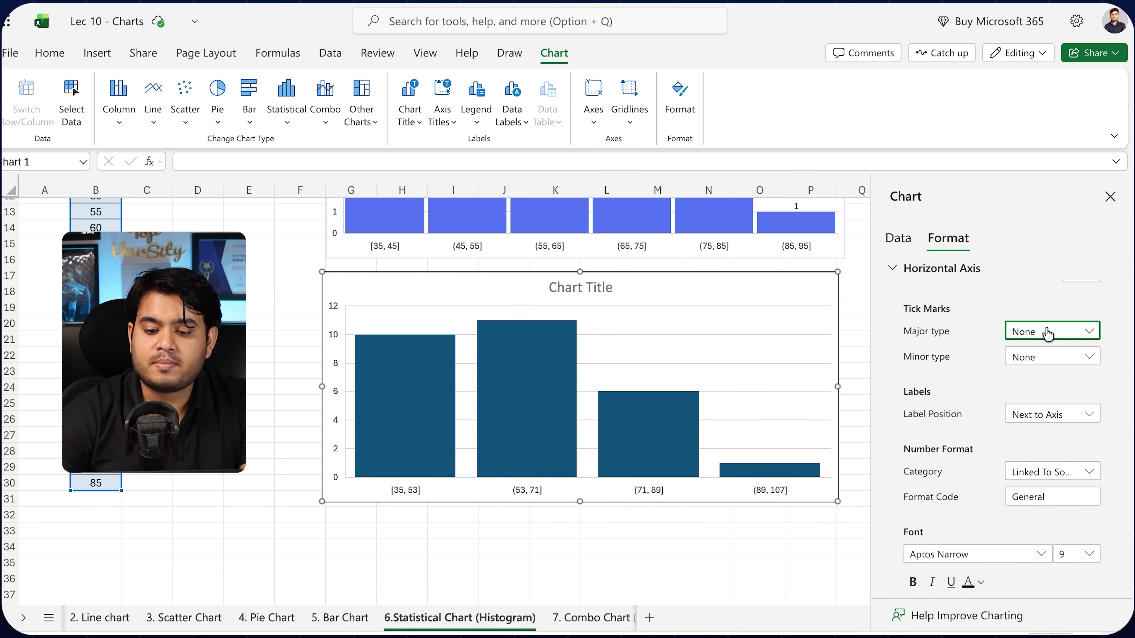
pyautogui.scroll(-4, 953, 322)
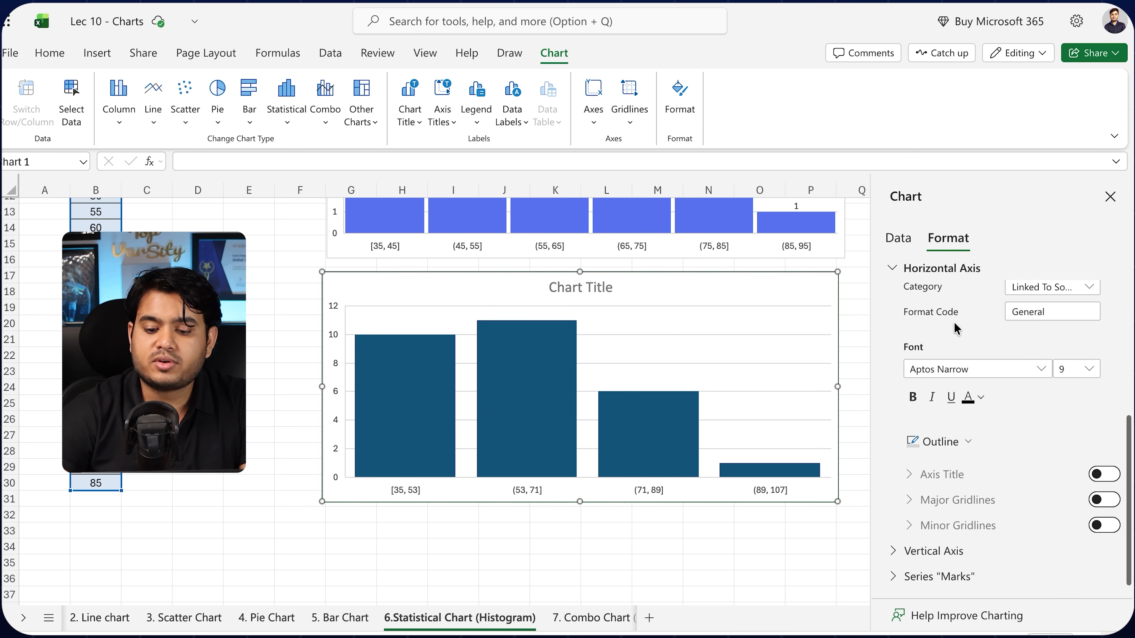
pyautogui.scroll(5, 954, 322)
pyautogui.click(896, 324)
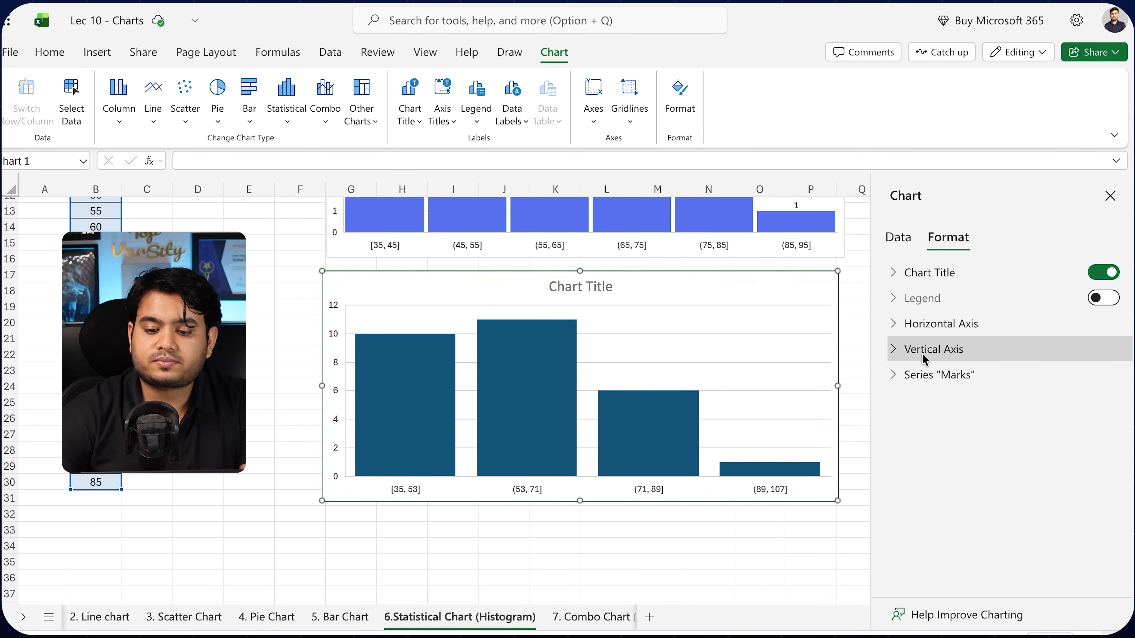
pyautogui.click(898, 351)
pyautogui.scroll(-3, 961, 345)
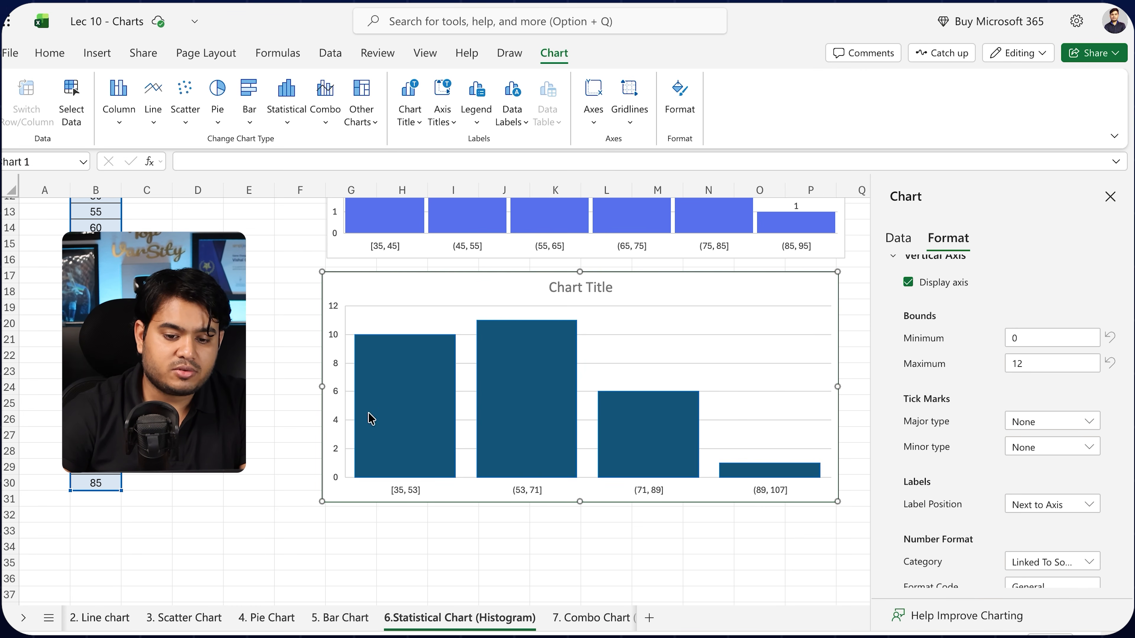
pyautogui.scroll(-6, 936, 400)
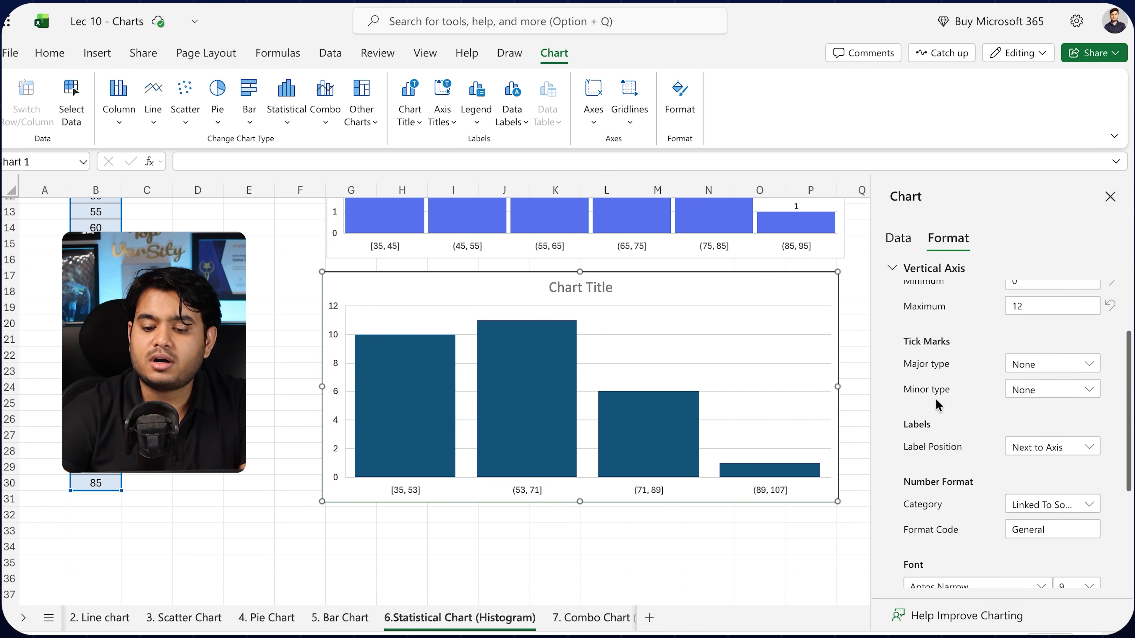
pyautogui.scroll(8, 935, 399)
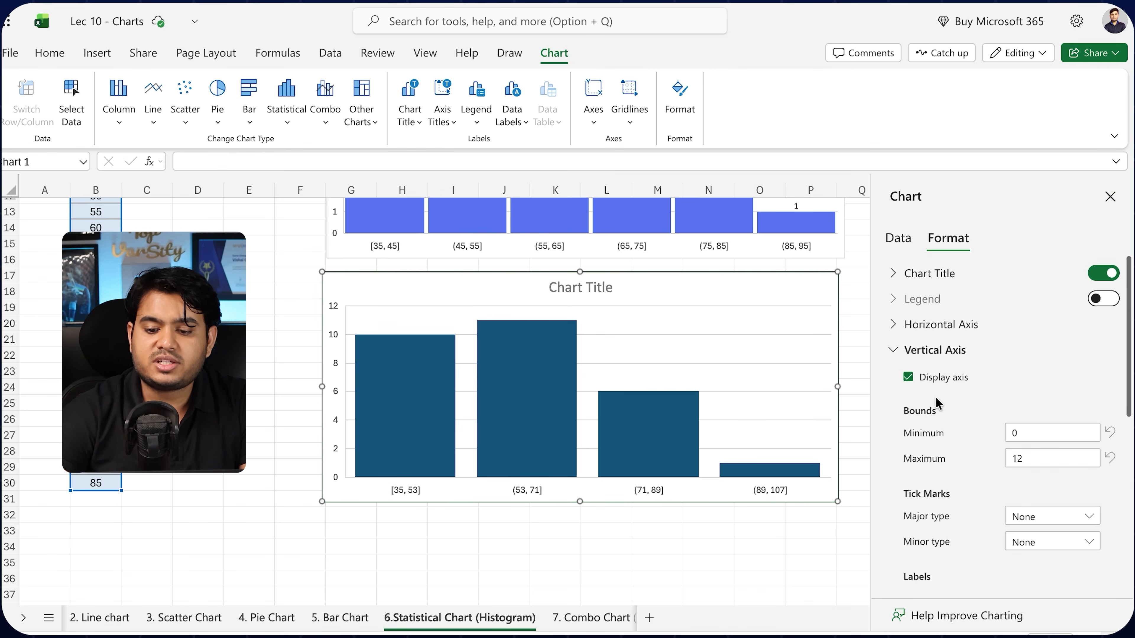
pyautogui.click(893, 350)
pyautogui.click(893, 377)
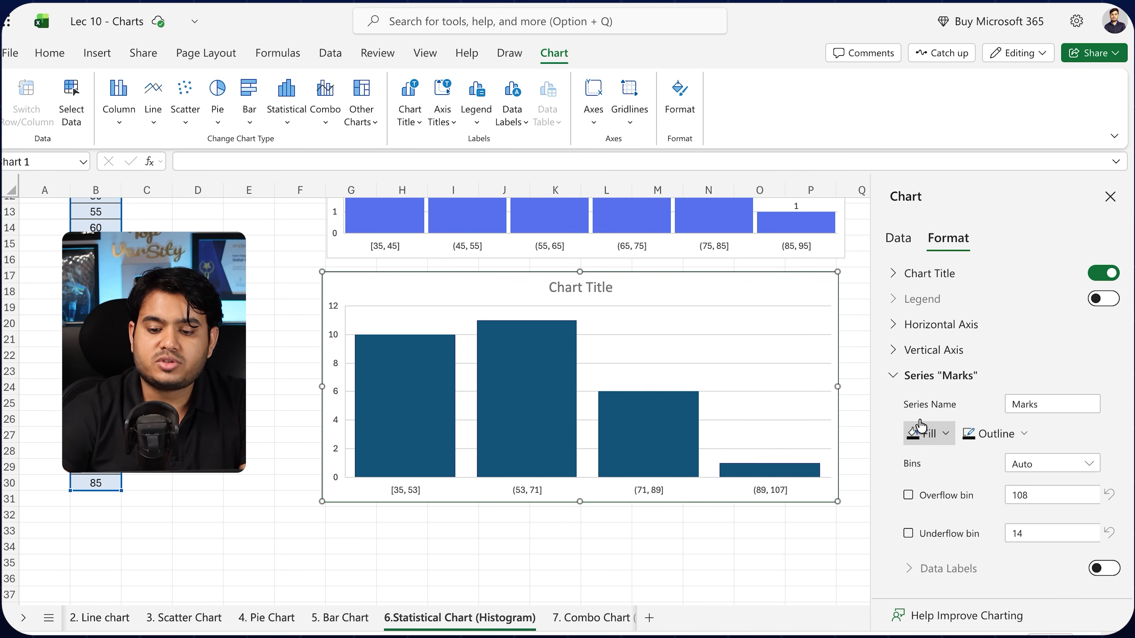
pyautogui.click(892, 375)
pyautogui.click(898, 322)
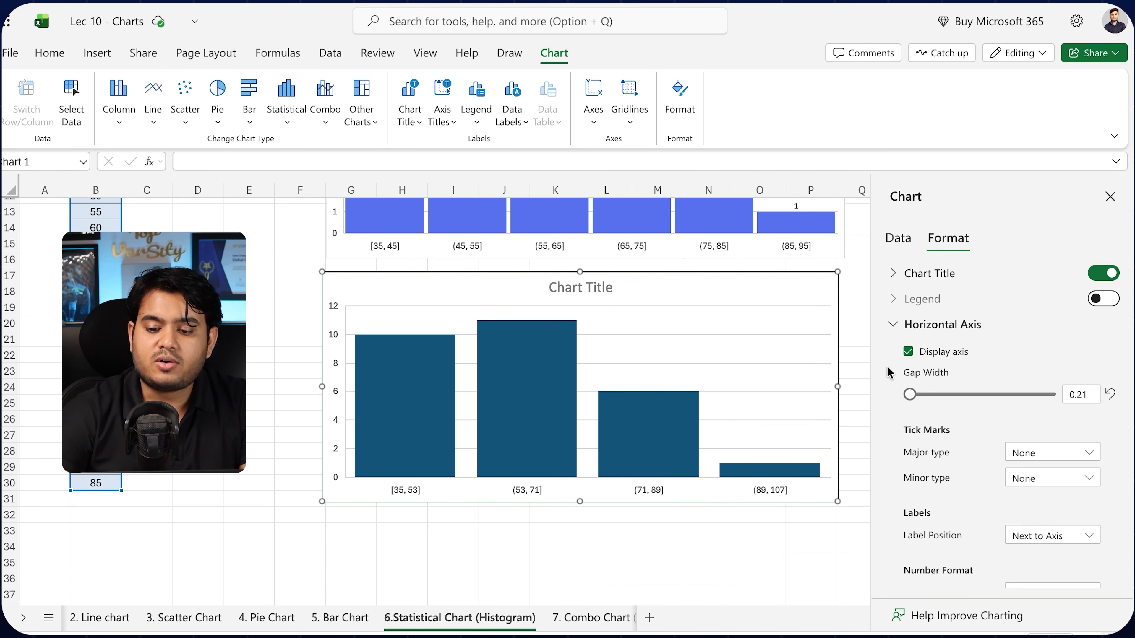
pyautogui.scroll(-1, 887, 366)
pyautogui.scroll(-3, 886, 366)
pyautogui.scroll(-5, 886, 366)
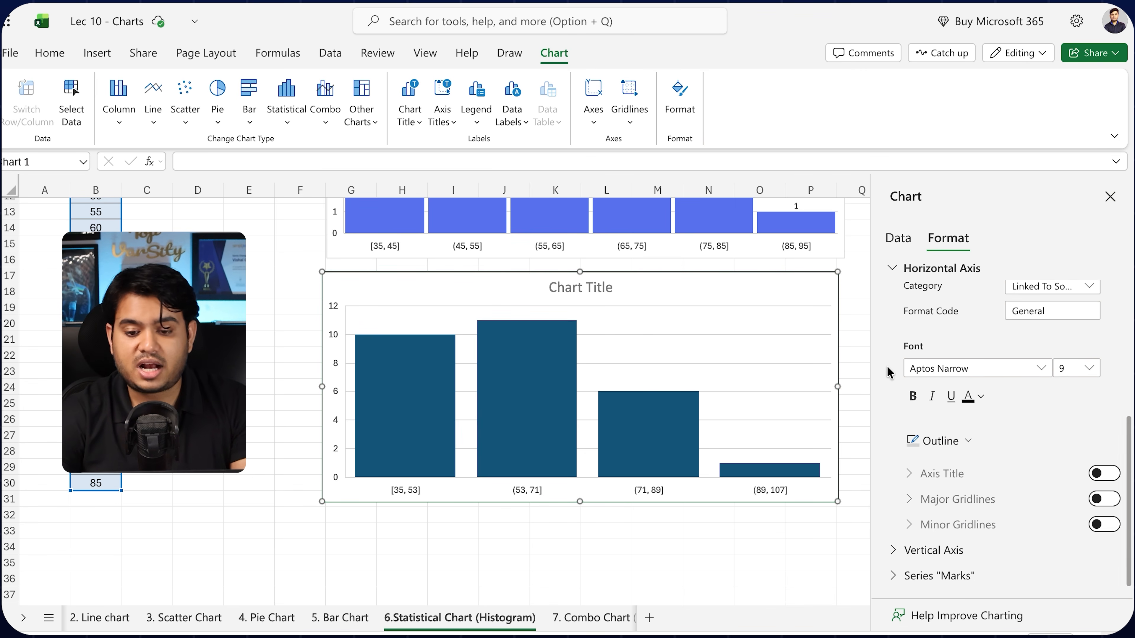
pyautogui.scroll(2, 886, 366)
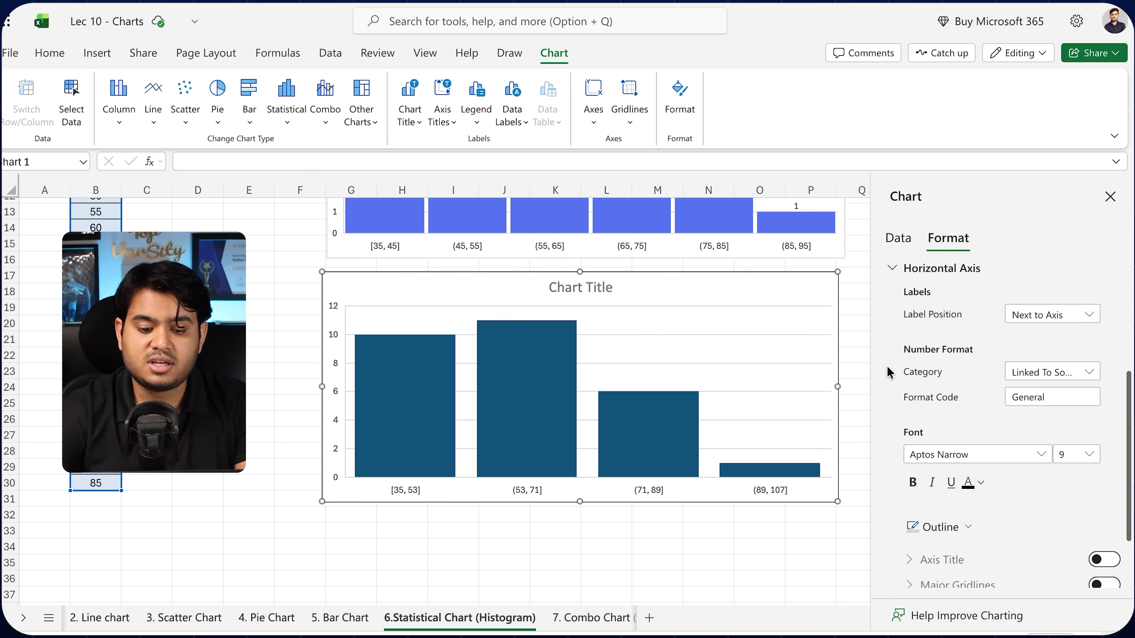
pyautogui.click(404, 492)
pyautogui.press('super')
pyautogui.press('super')
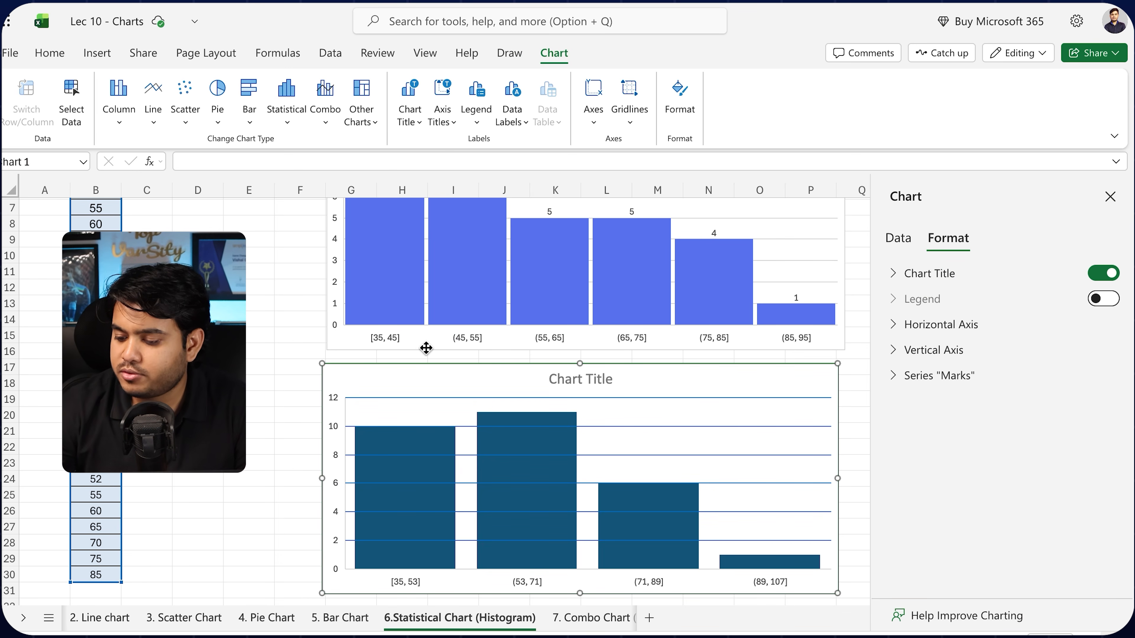
# Shift the existing Histogram Chart slightly to the left.
pyautogui.moveTo(426, 348); pyautogui.dragTo(420, 349)
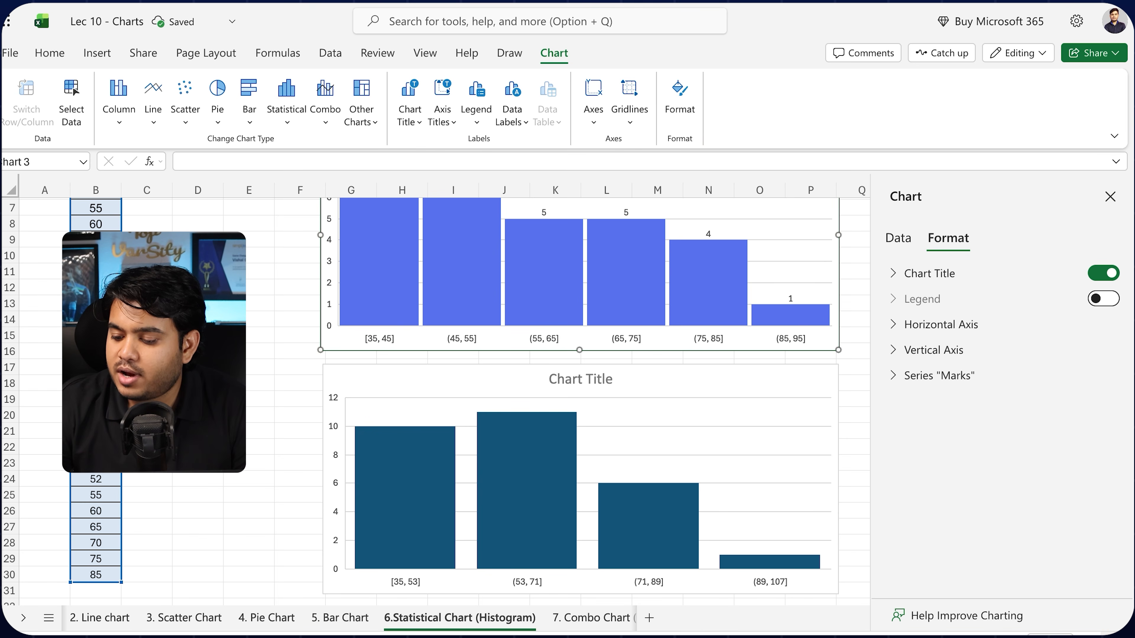
pyautogui.click(461, 343)
pyautogui.click(466, 345)
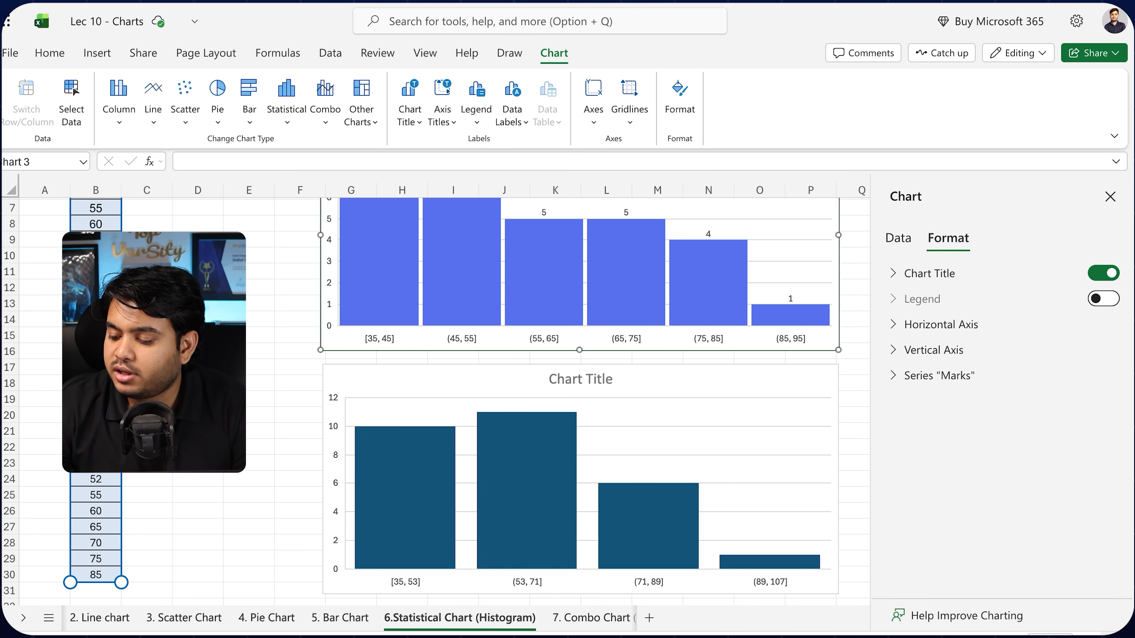
pyautogui.moveTo(543, 349)
pyautogui.mouseDown()
pyautogui.moveTo(519, 349)
pyautogui.moveTo(531, 350)
pyautogui.mouseUp()
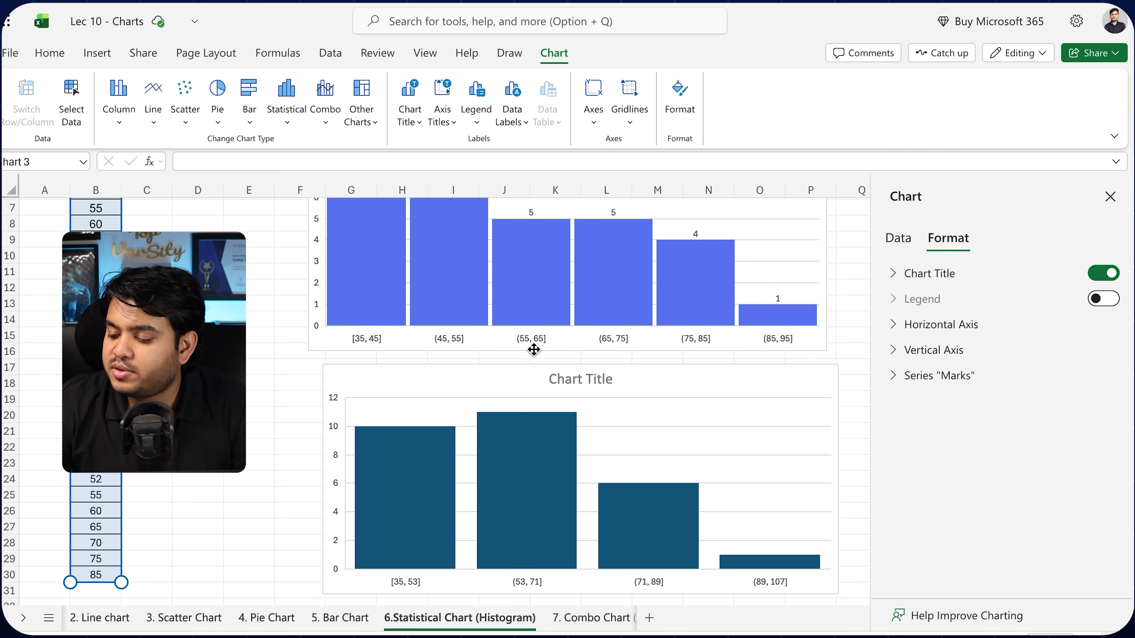
pyautogui.moveTo(614, 344); pyautogui.dragTo(601, 343)
# Move the new histogram up and left over the existing one and stretch its lower edge to make it taller.
pyautogui.click(509, 390)
pyautogui.moveTo(508, 390); pyautogui.dragTo(419, 259)
pyautogui.moveTo(489, 455); pyautogui.dragTo(477, 521)
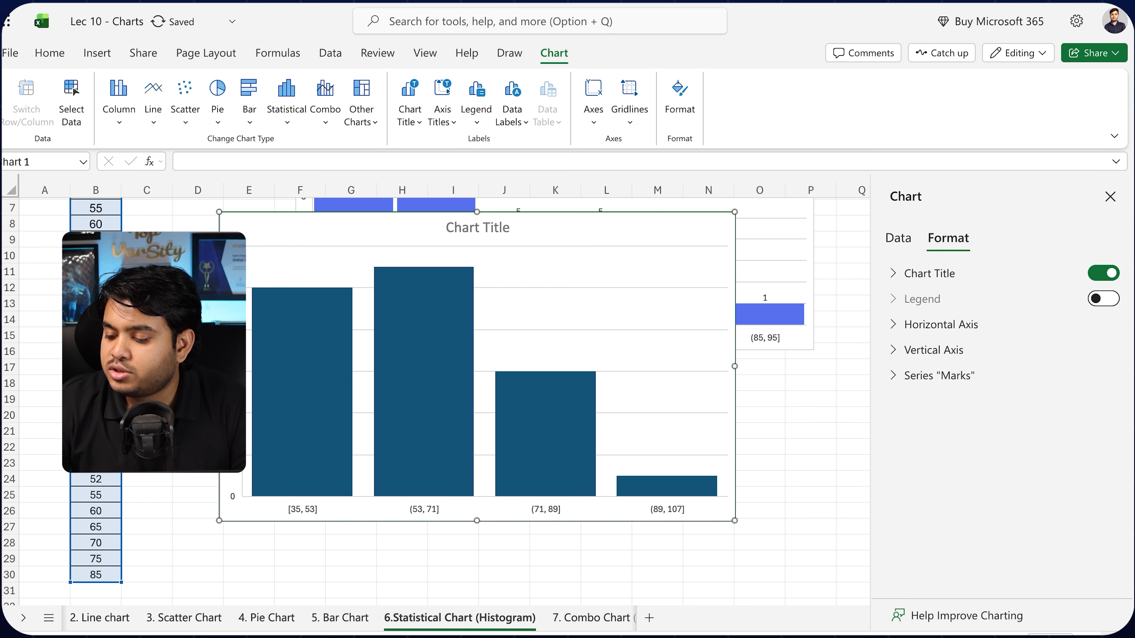
# Set the Marks series of the new histogram to use Bin width bins with a width of 10.
pyautogui.click(890, 378)
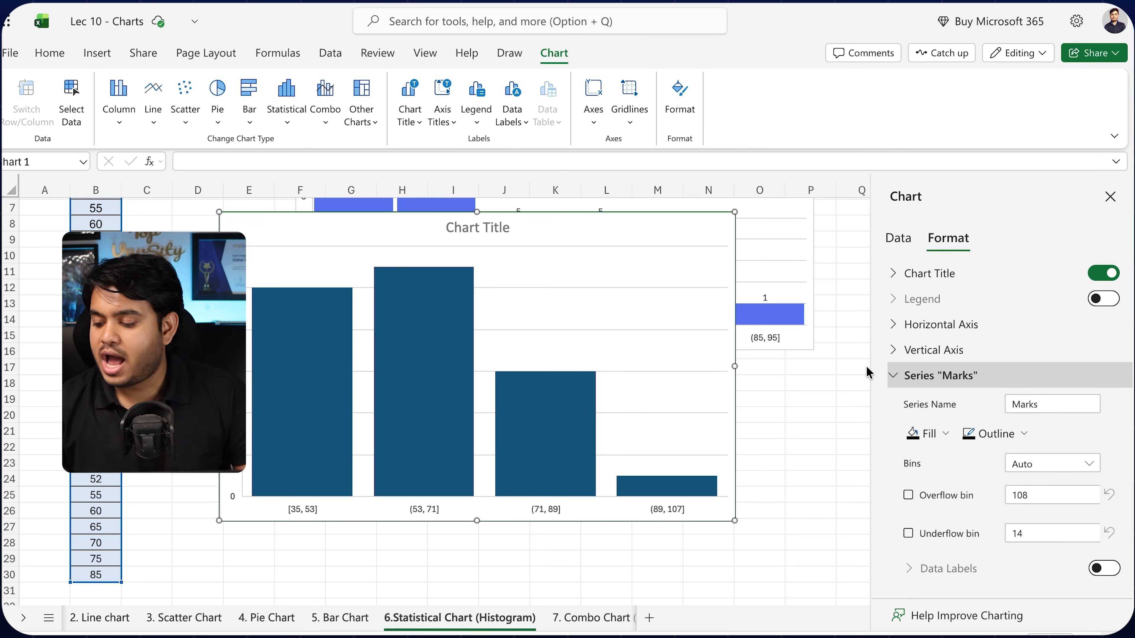
pyautogui.click(1085, 463)
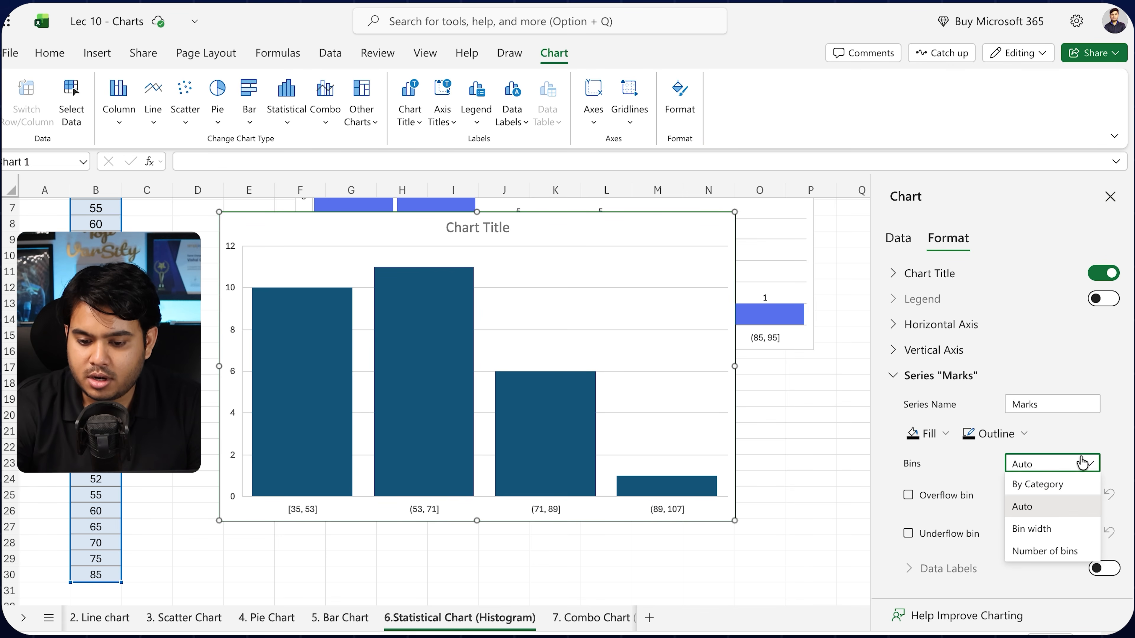
pyautogui.click(1036, 529)
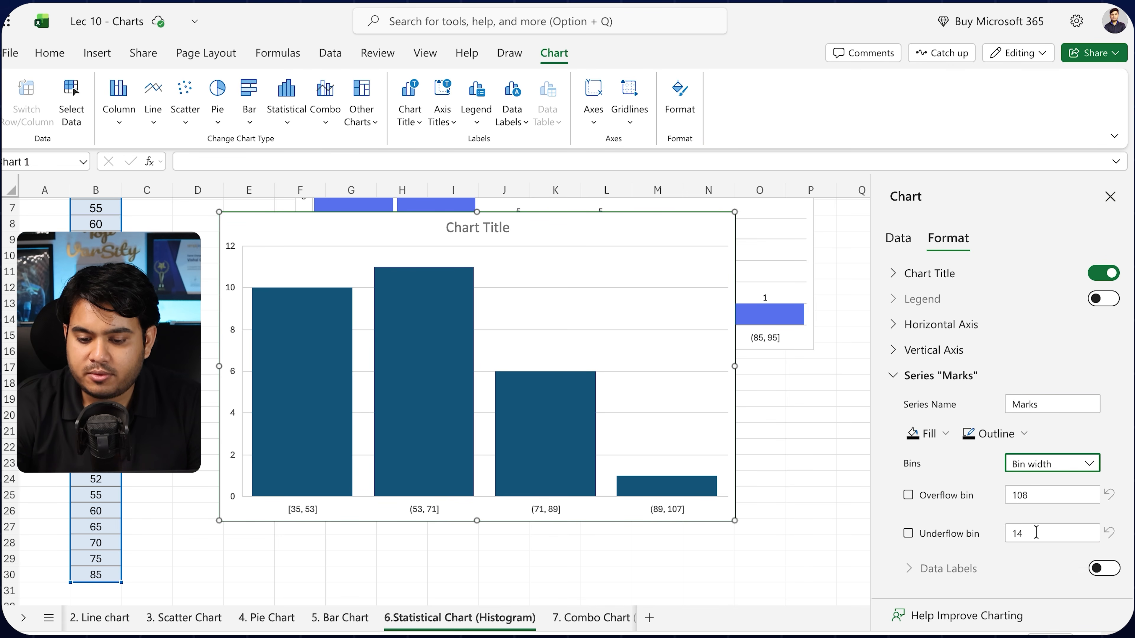
pyautogui.scroll(-1, 980, 486)
pyautogui.click(1038, 469)
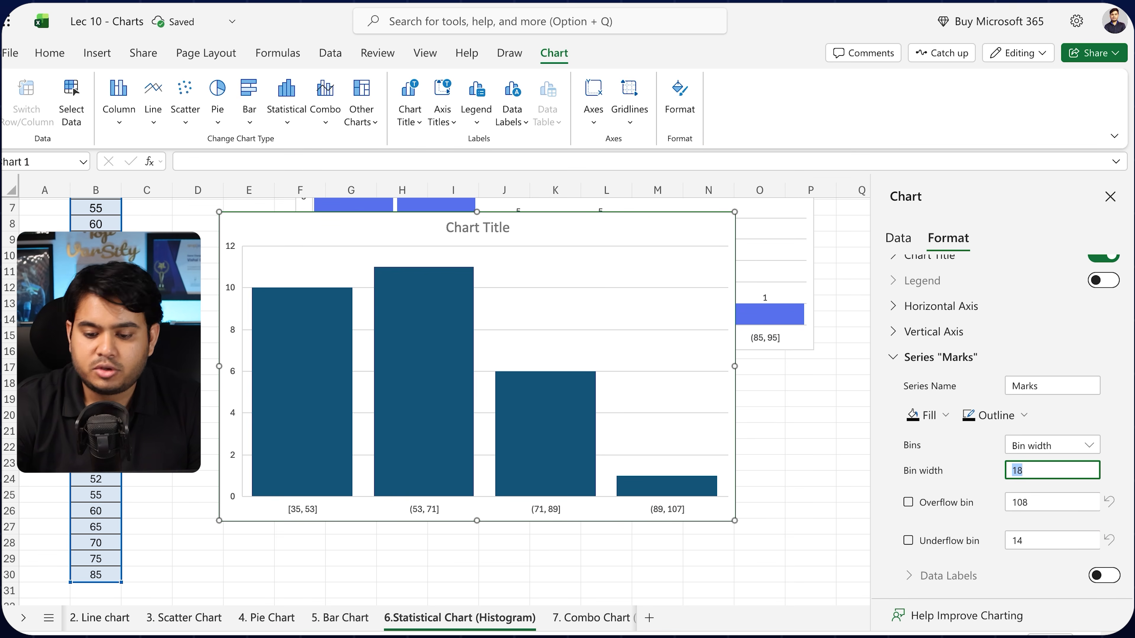
pyautogui.write('10')
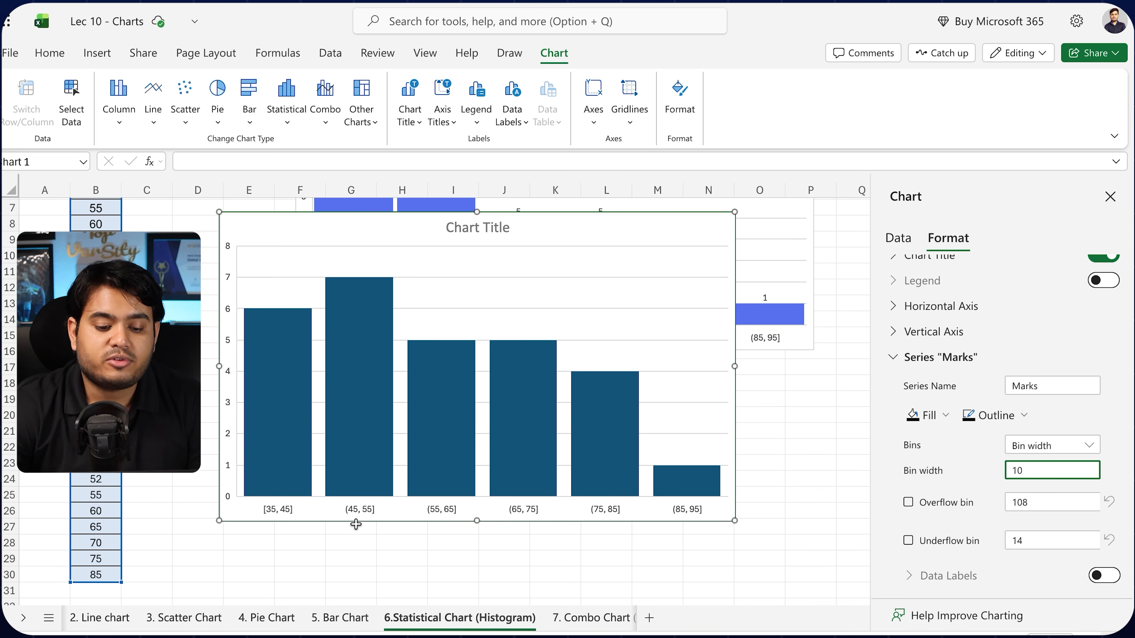
# Try a bin width of 20 for the Marks series and set it back to 10.
pyautogui.doubleClick(1018, 463)
pyautogui.write('20')
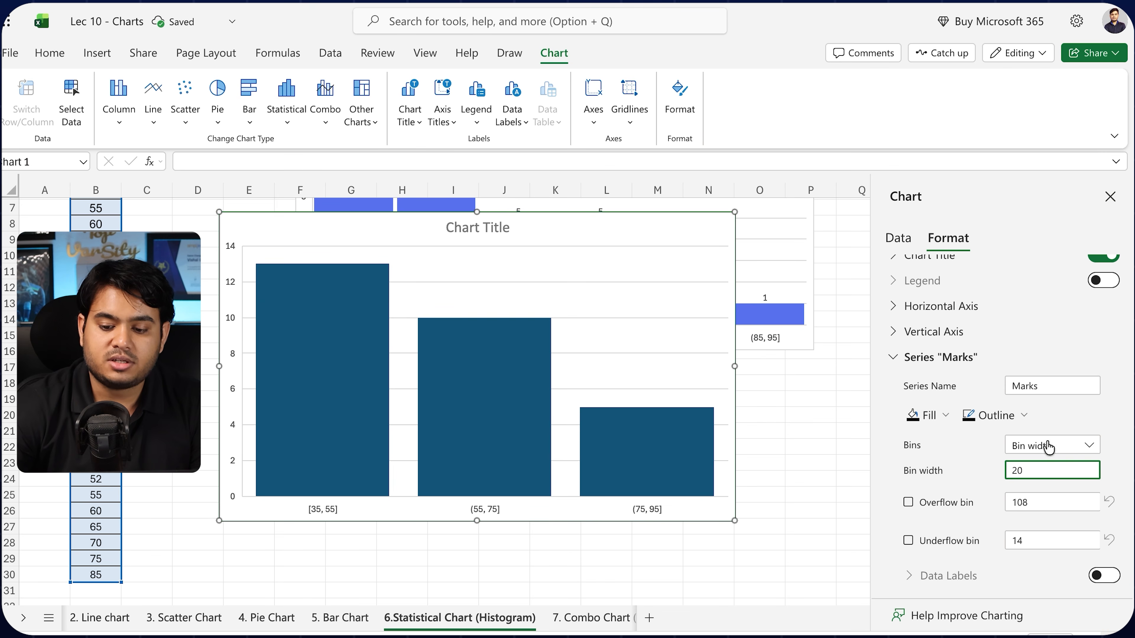
pyautogui.write('10')
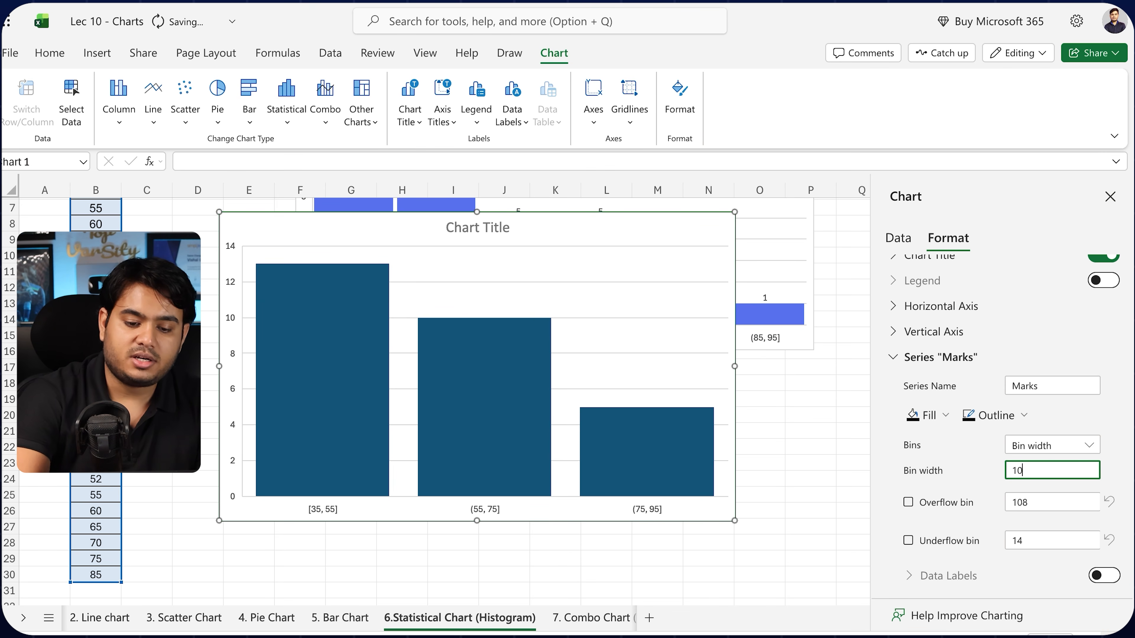
# Move the new histogram down below the existing chart's bars and turn on data labels for its Marks series.
pyautogui.moveTo(668, 245); pyautogui.dragTo(699, 390)
pyautogui.scroll(-3, 699, 389)
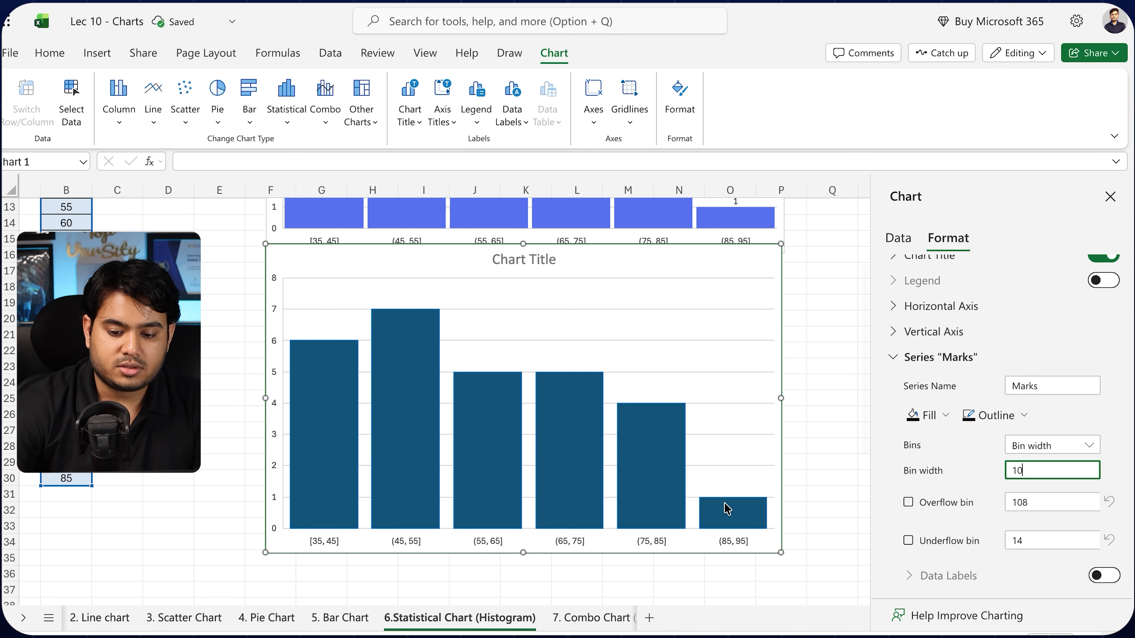
pyautogui.click(666, 464)
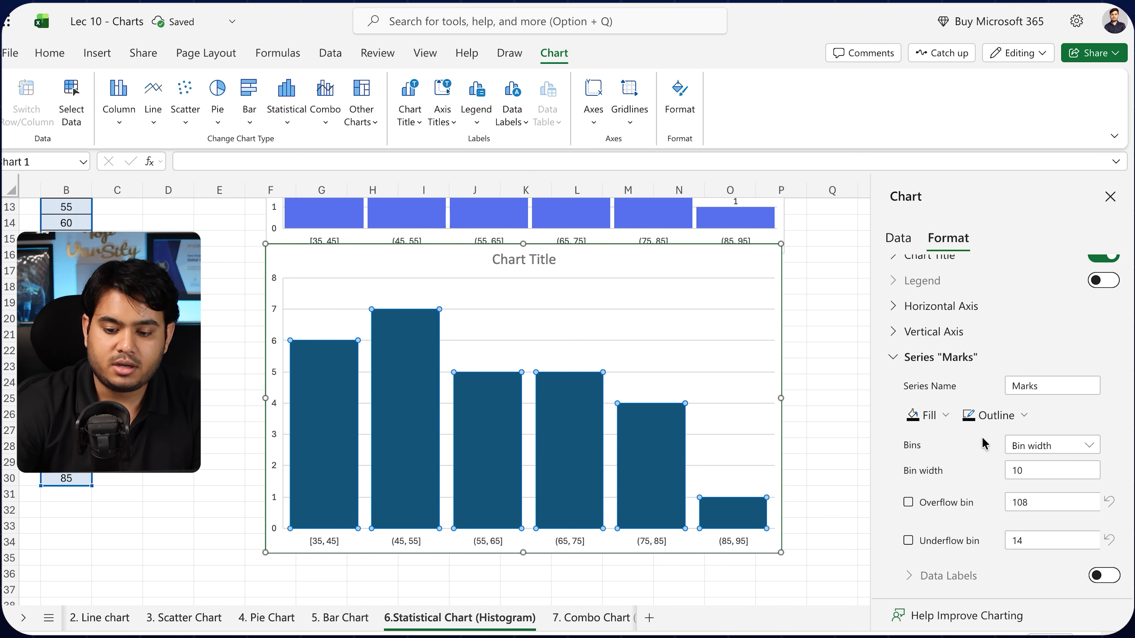
pyautogui.click(1099, 576)
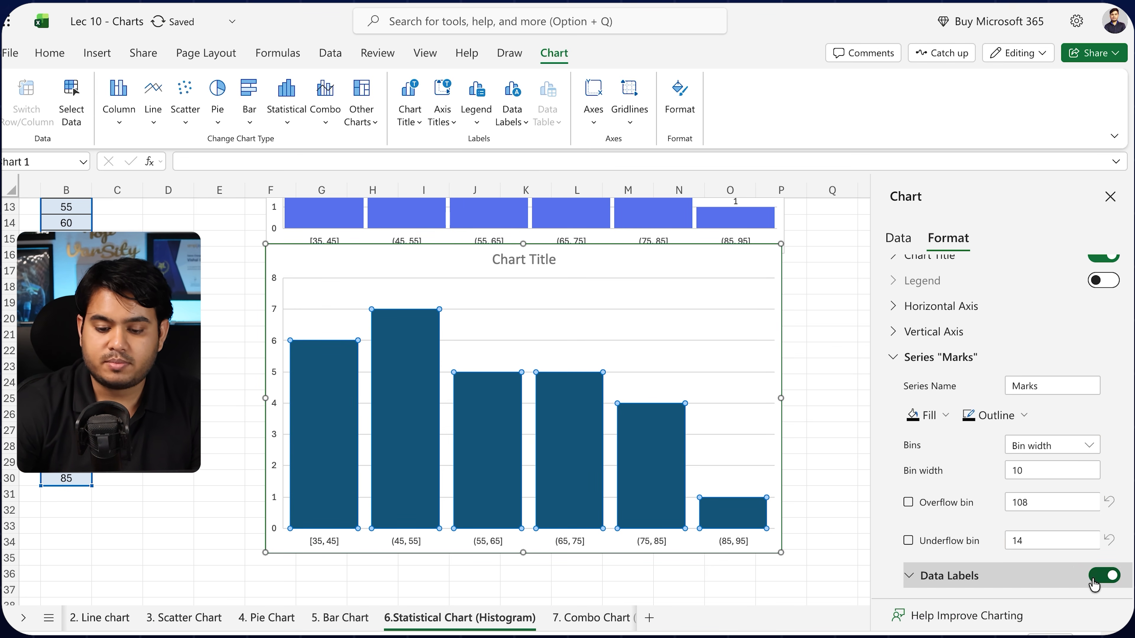
pyautogui.click(534, 337)
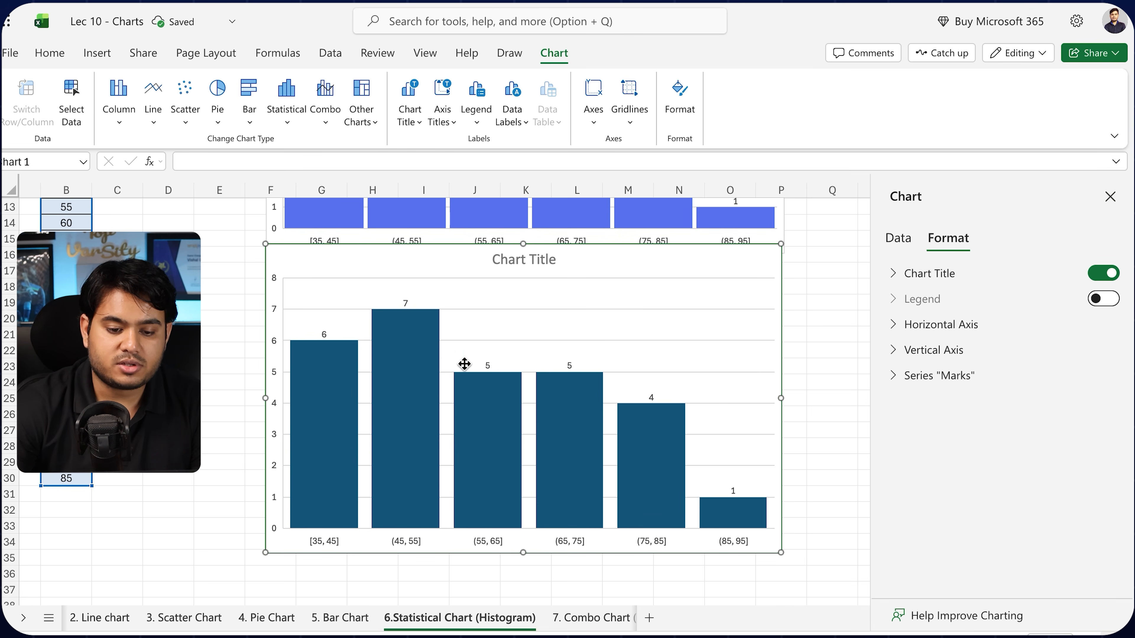
pyautogui.scroll(1, 694, 332)
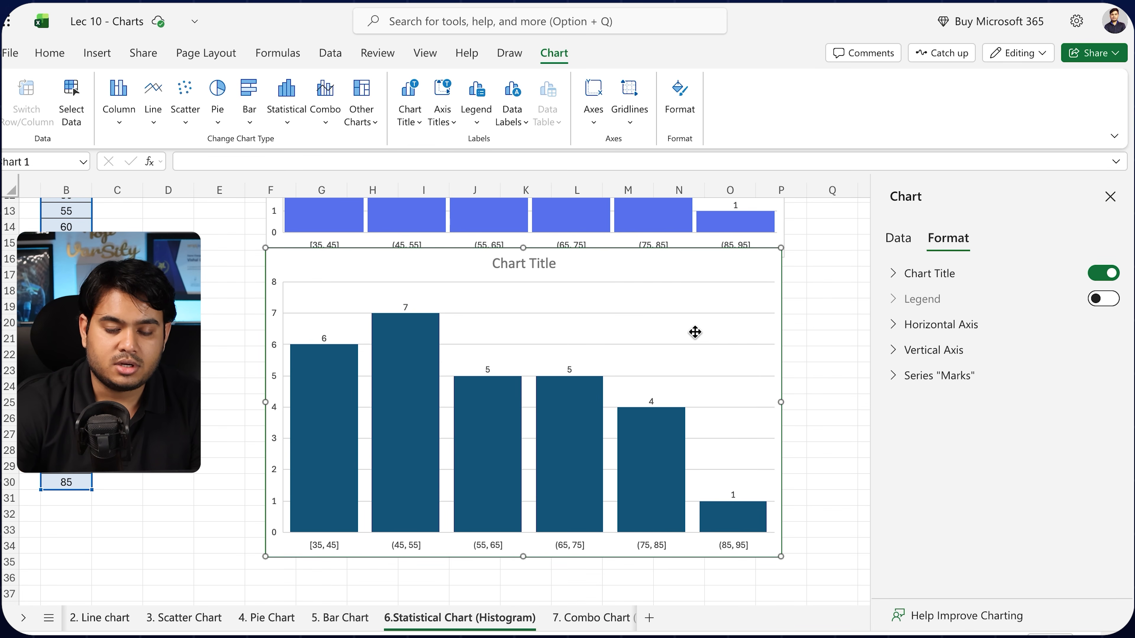
pyautogui.scroll(5, 694, 332)
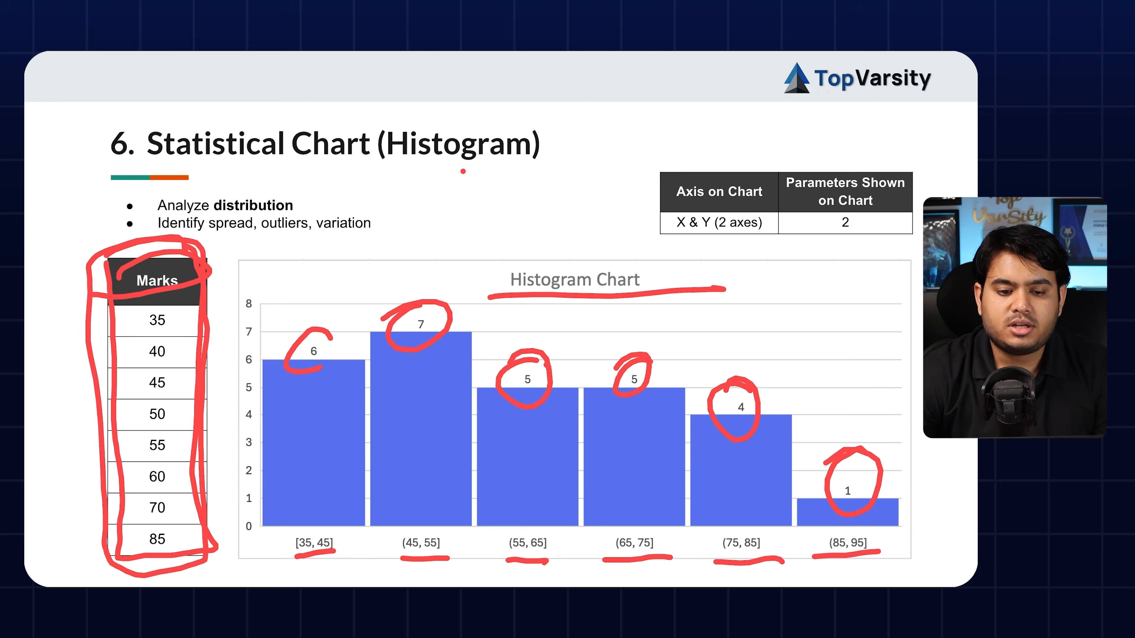
pyautogui.press('Right')
pyautogui.moveTo(164, 161); pyautogui.dragTo(330, 177)
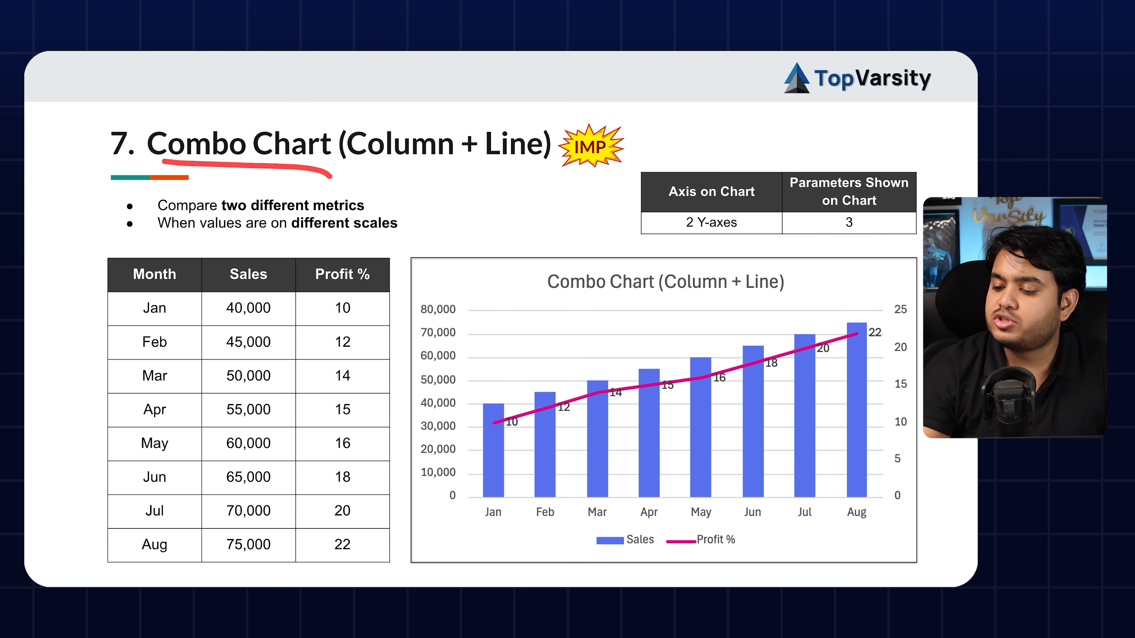
pyautogui.moveTo(413, 170); pyautogui.dragTo(576, 177)
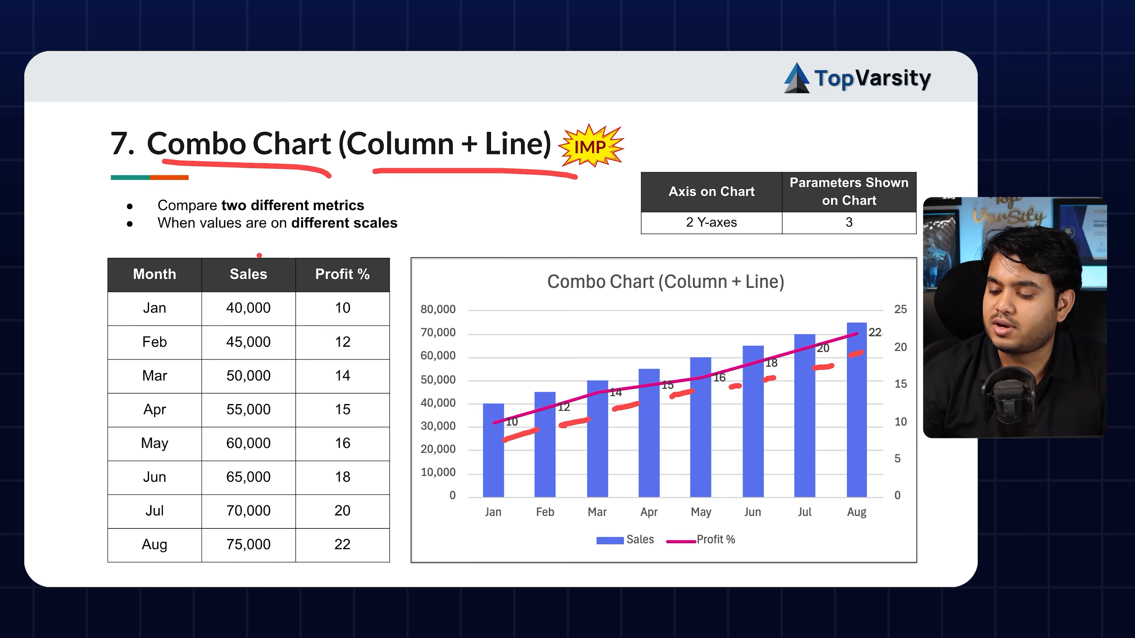
pyautogui.moveTo(259, 255); pyautogui.dragTo(224, 245)
pyautogui.moveTo(367, 242); pyautogui.dragTo(393, 235)
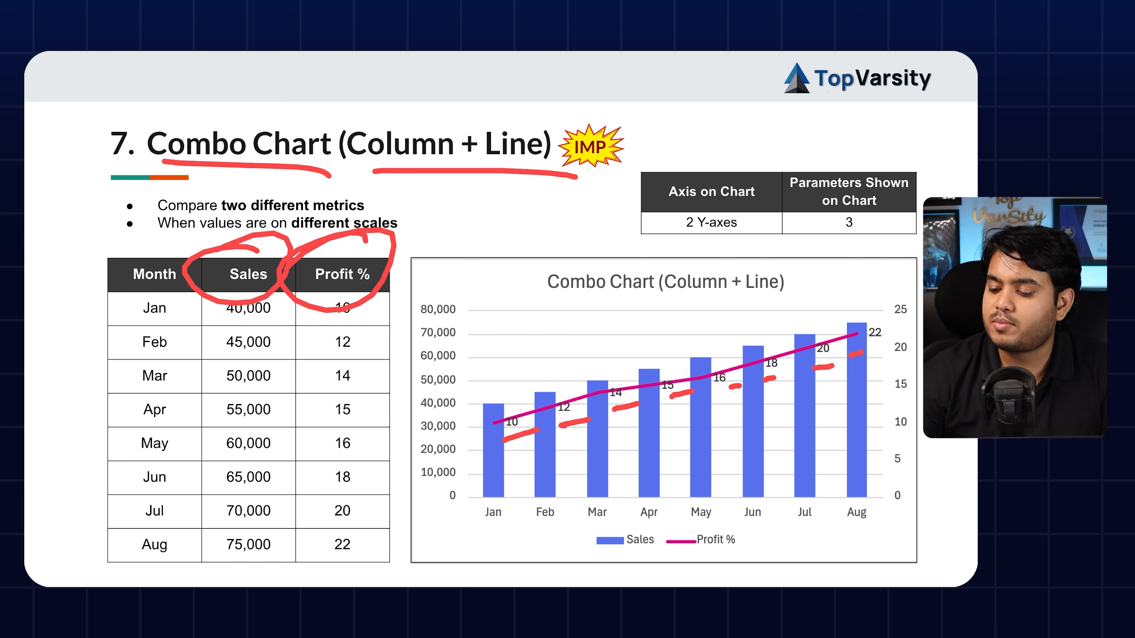
pyautogui.moveTo(240, 279)
pyautogui.mouseDown()
pyautogui.moveTo(203, 362)
pyautogui.moveTo(250, 285)
pyautogui.mouseUp()
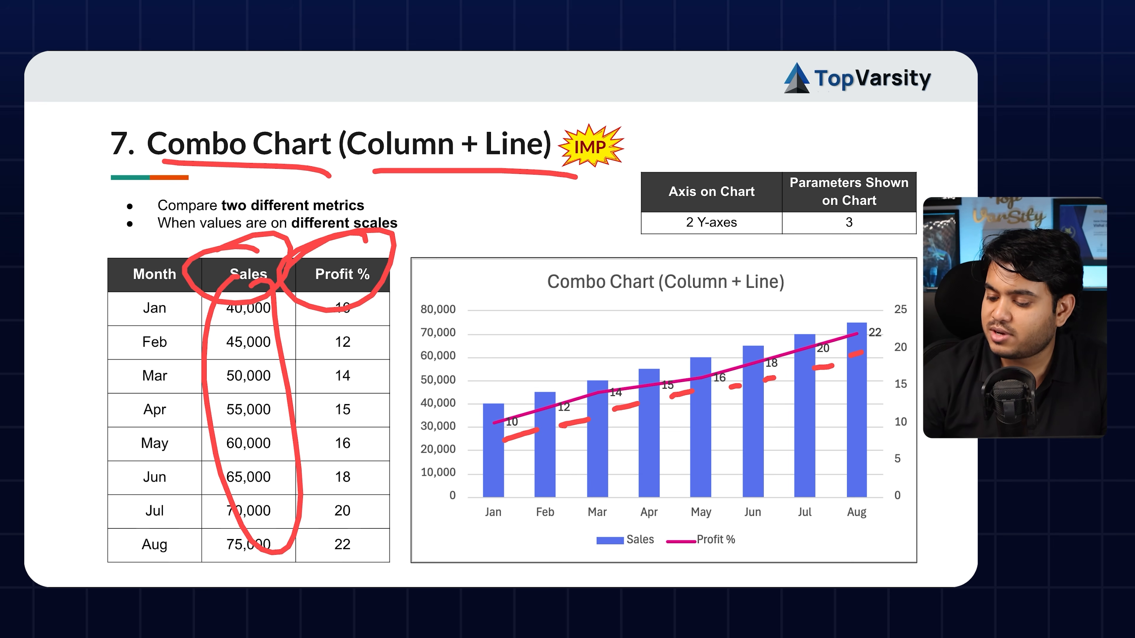
pyautogui.moveTo(526, 395); pyautogui.dragTo(566, 383)
pyautogui.moveTo(593, 377); pyautogui.dragTo(697, 357)
pyautogui.moveTo(730, 349); pyautogui.dragTo(761, 342)
pyautogui.moveTo(803, 330); pyautogui.dragTo(820, 323)
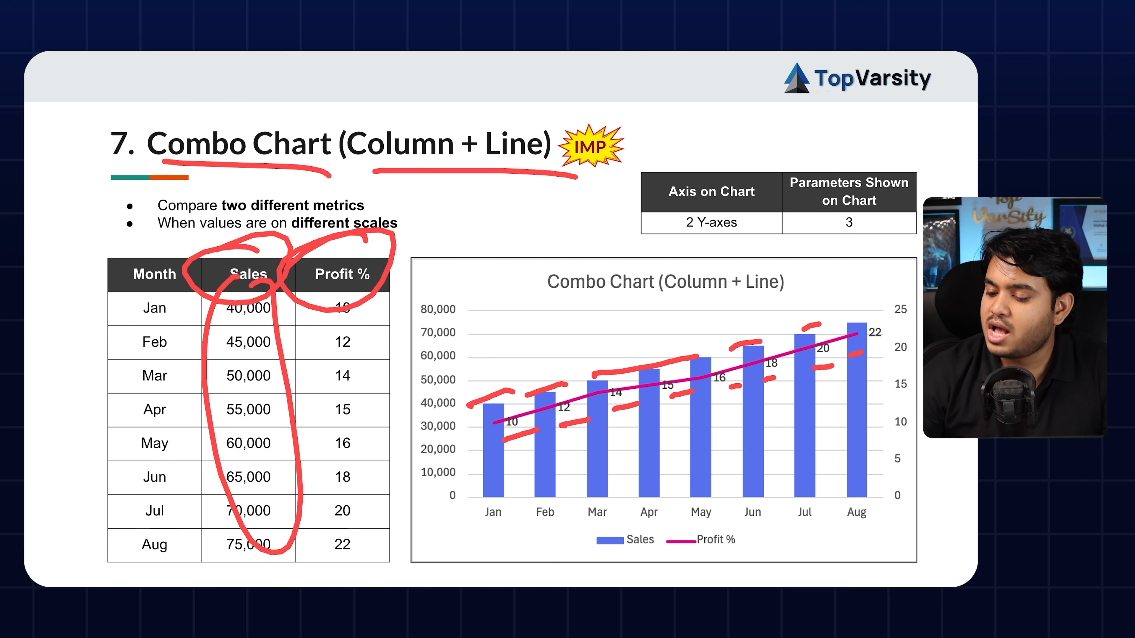
pyautogui.moveTo(376, 239)
pyautogui.mouseDown()
pyautogui.moveTo(342, 315)
pyautogui.moveTo(366, 237)
pyautogui.mouseUp()
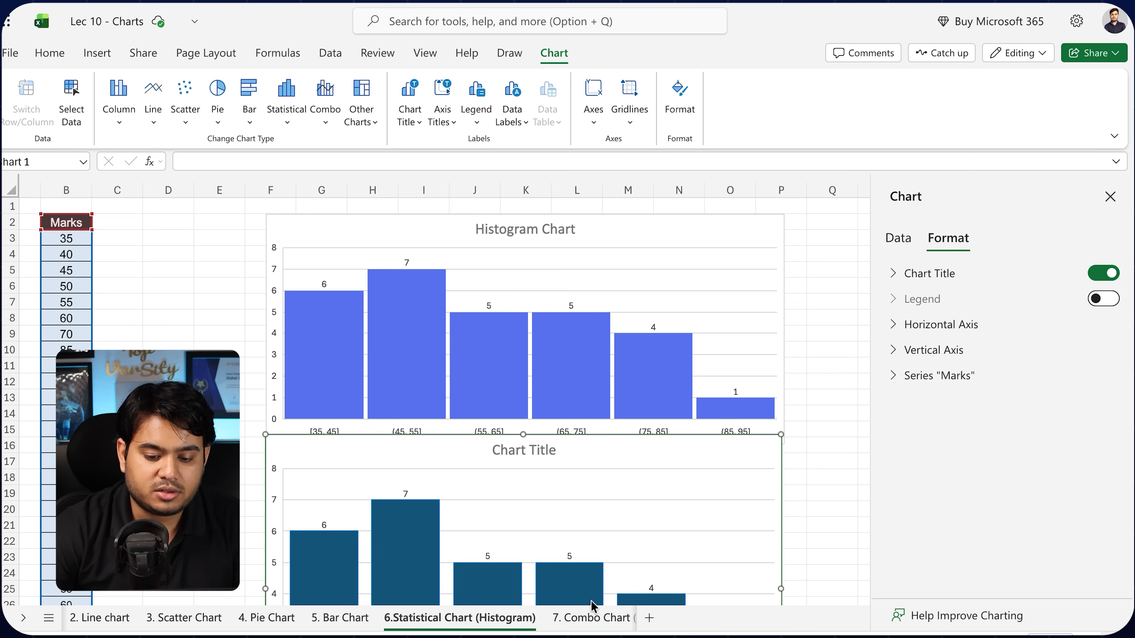
# On the "7. Combo Chart (Column + Line)" sheet, insert a column-and-line combo chart from the Month, Sales and Profit % table.
pyautogui.click(590, 613)
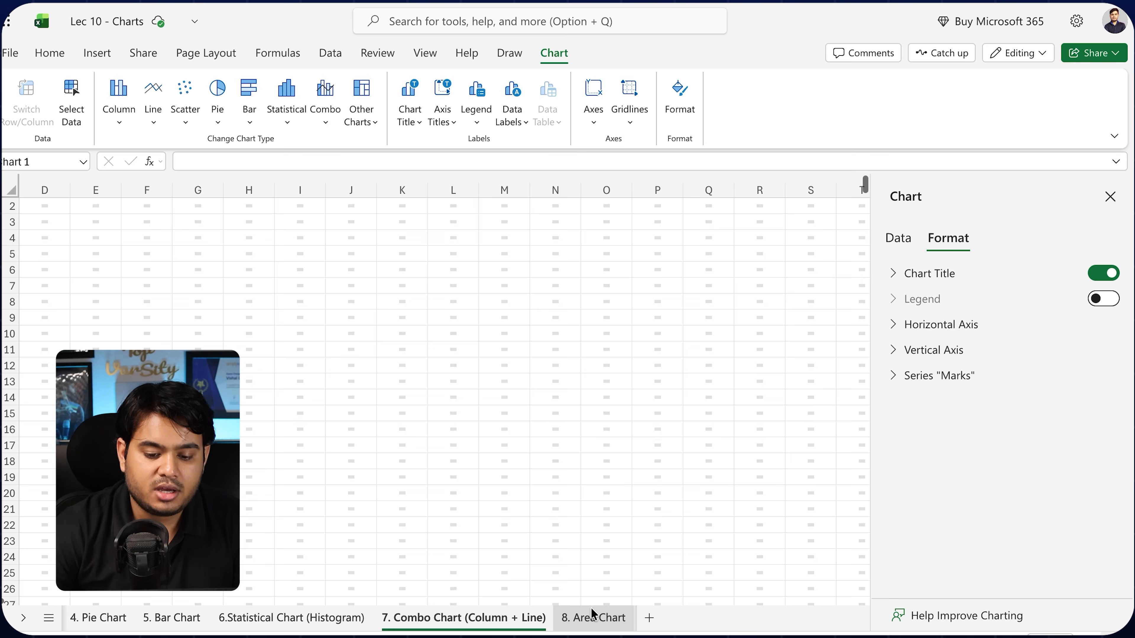
pyautogui.hscroll(-3, 346, 381)
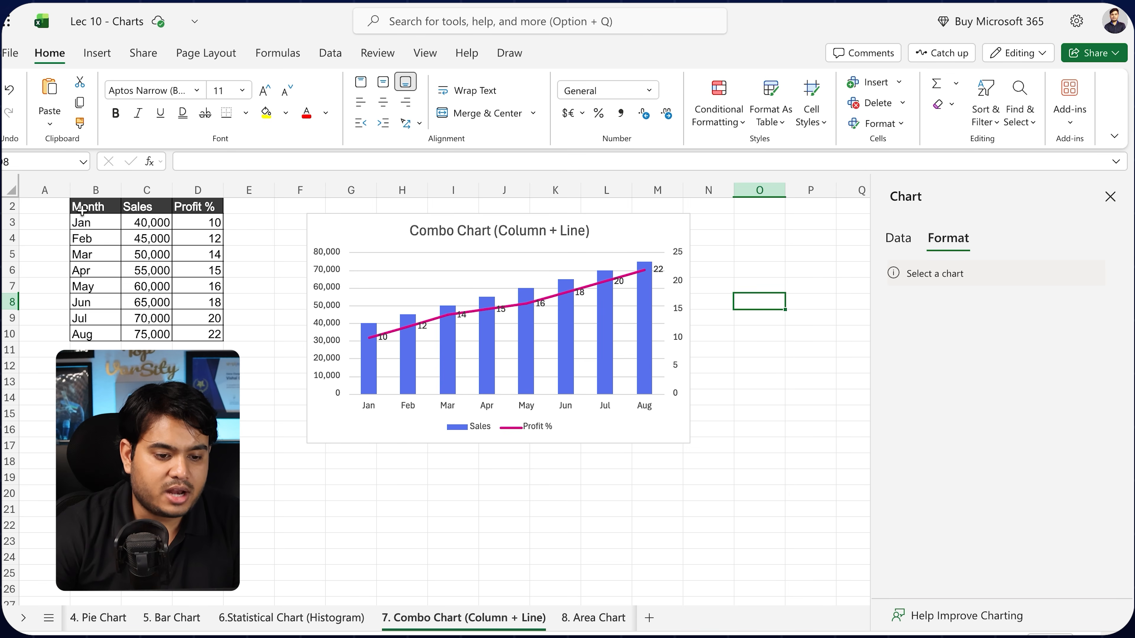
pyautogui.moveTo(78, 207); pyautogui.dragTo(215, 336)
pyautogui.click(100, 51)
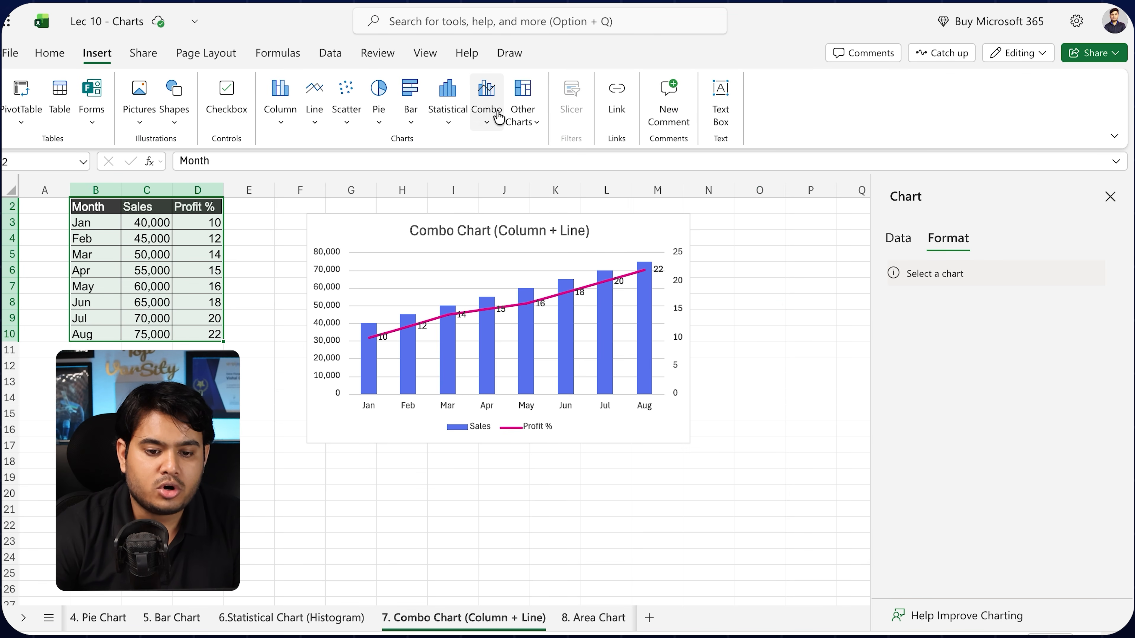
pyautogui.click(491, 125)
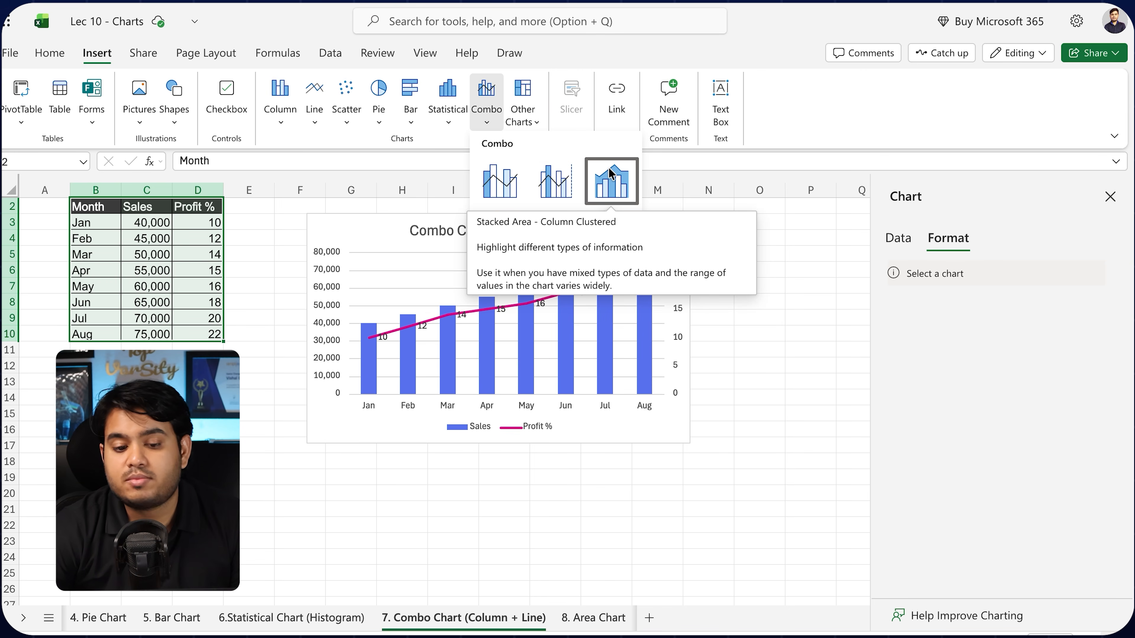
pyautogui.click(489, 177)
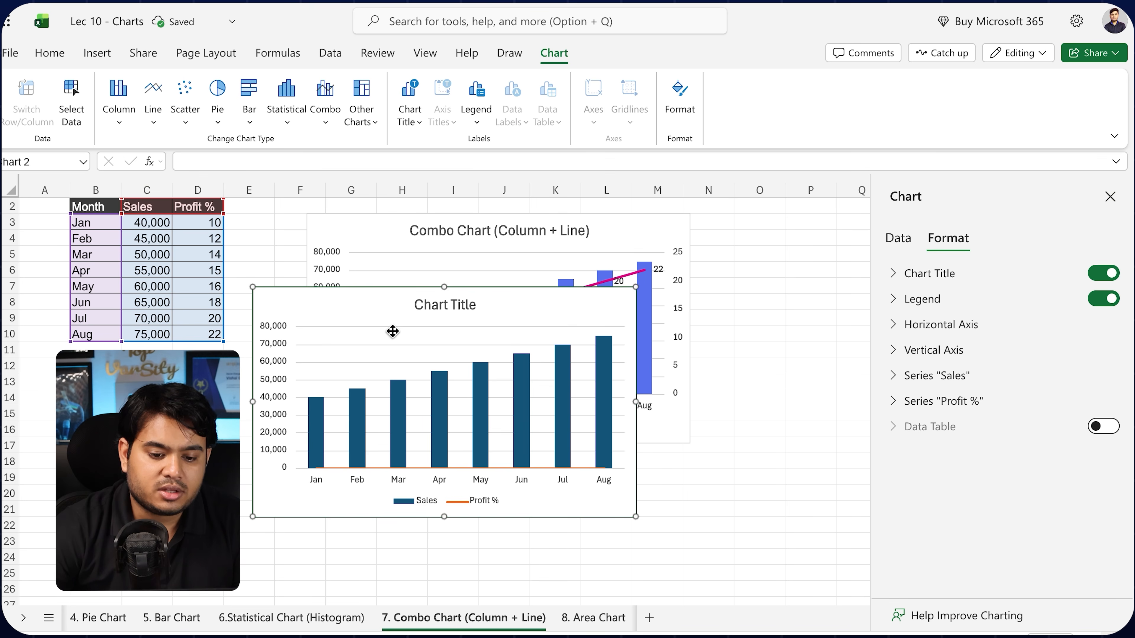
# Plot the Profit % series of the new combo chart on the secondary axis.
pyautogui.click(413, 480)
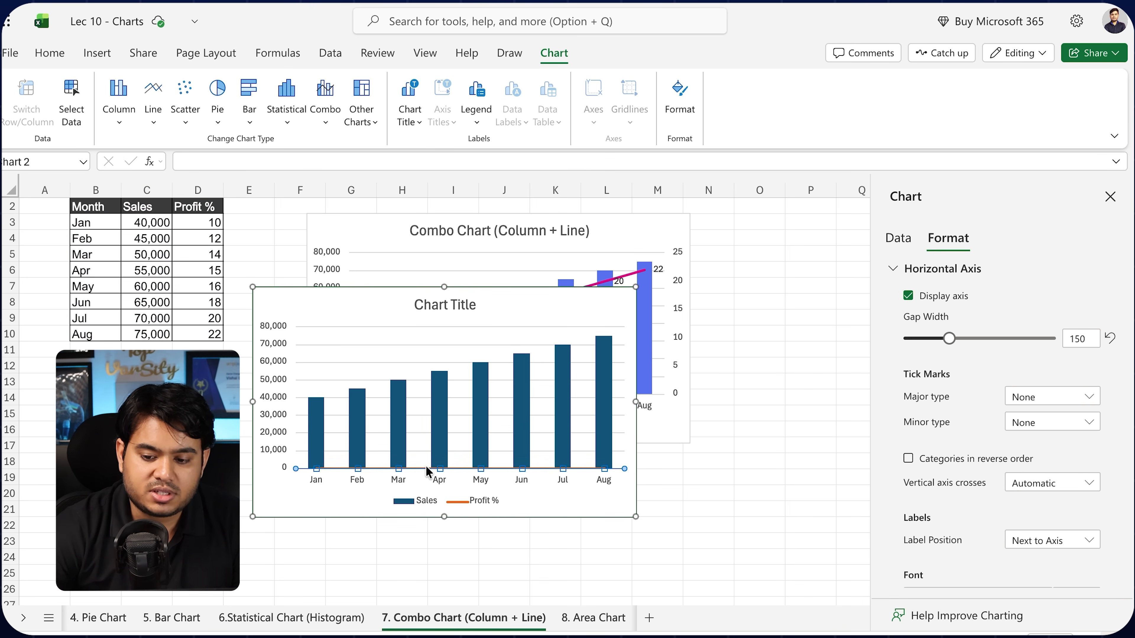
pyautogui.scroll(-3, 893, 521)
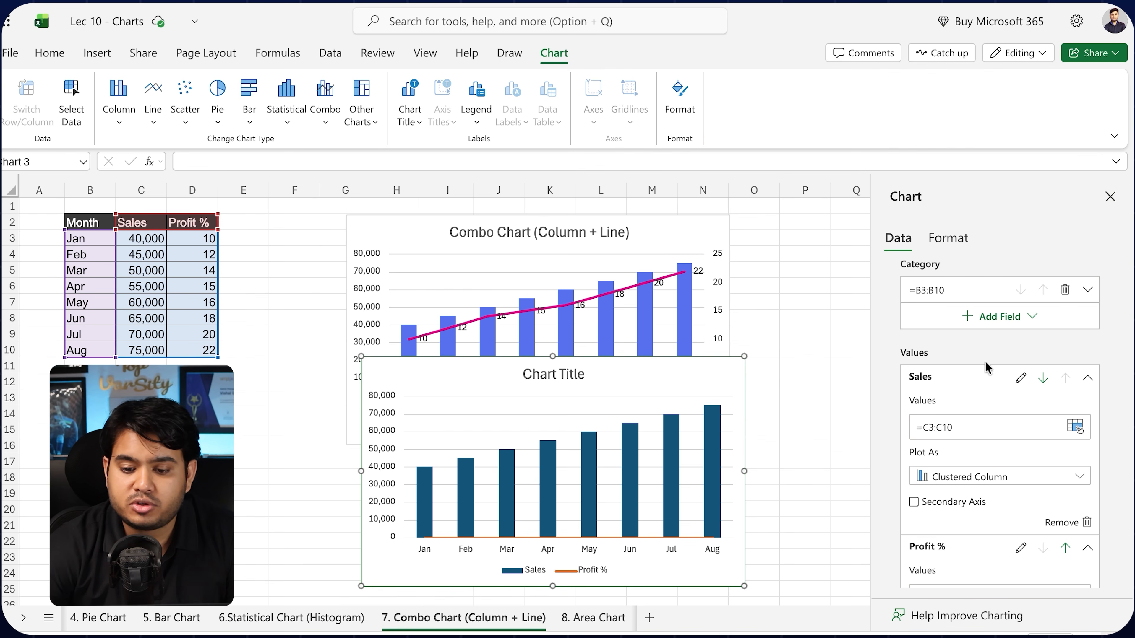
pyautogui.scroll(-2, 887, 381)
pyautogui.scroll(5, 884, 375)
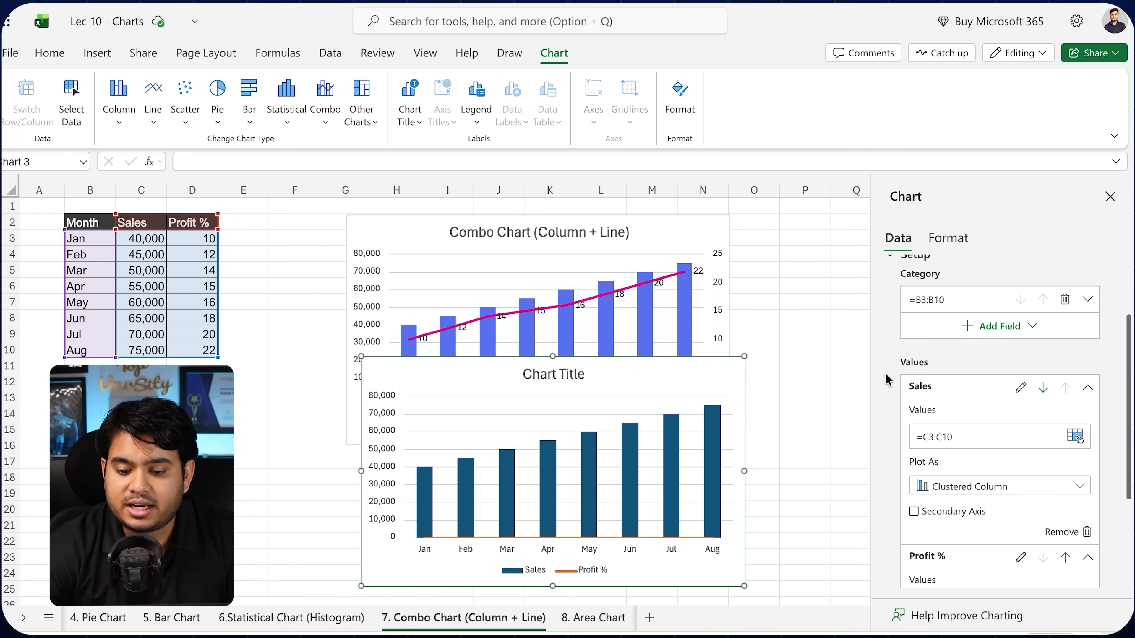
pyautogui.click(1087, 420)
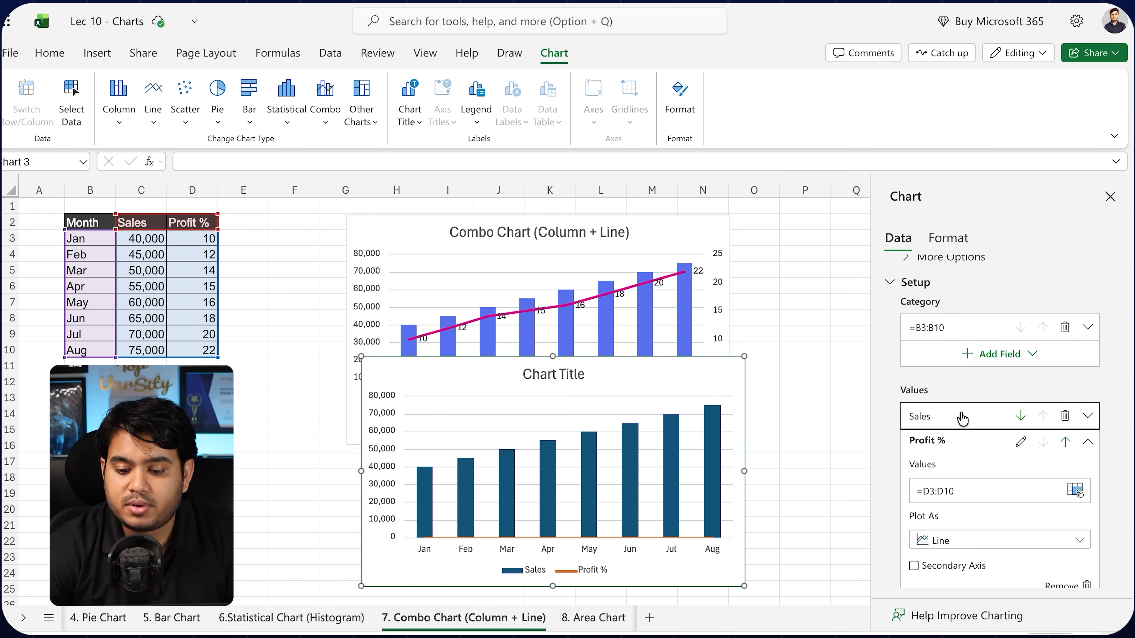
pyautogui.click(1086, 435)
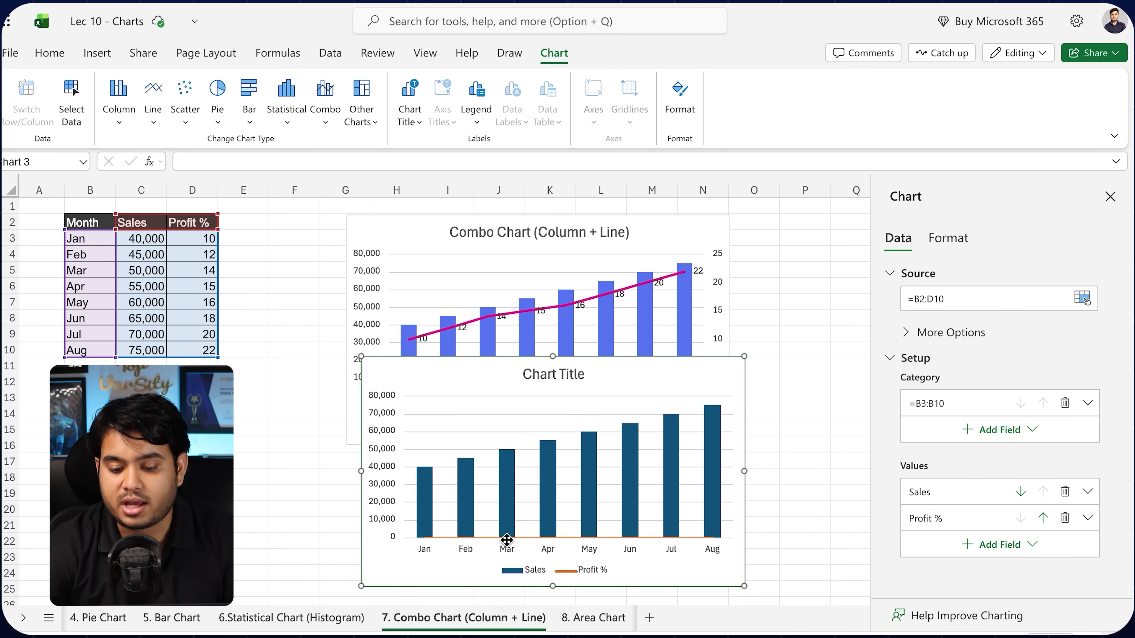
pyautogui.click(1088, 519)
pyautogui.scroll(-3, 1029, 472)
pyautogui.click(913, 528)
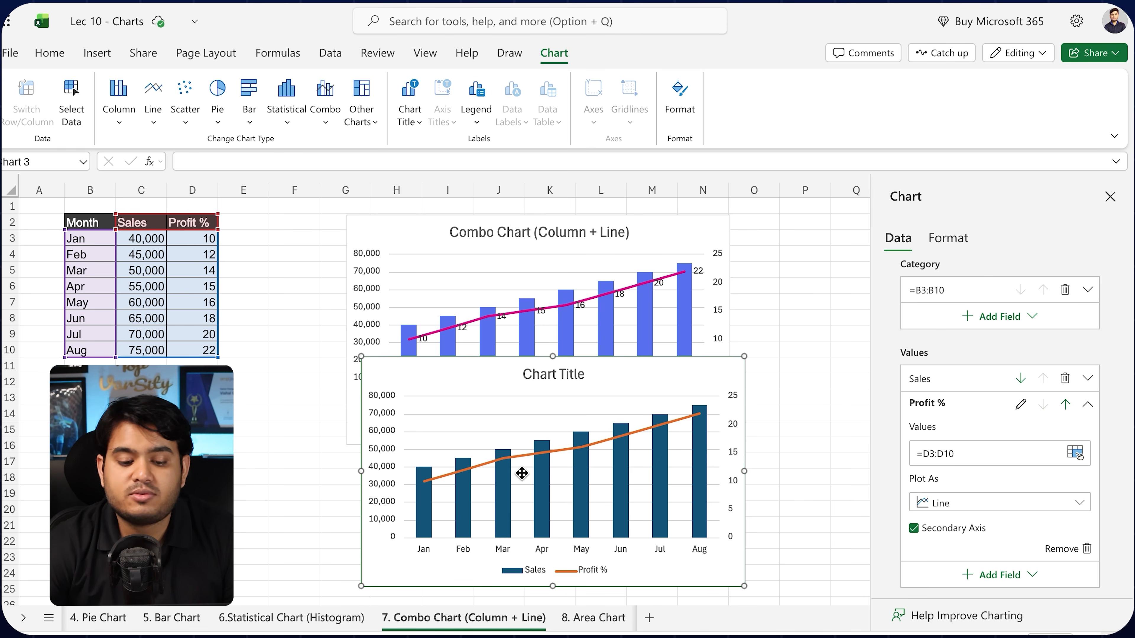
# Try Clustered Column and Stacked Column as the Profit % series' plot type and set it back to Line.
pyautogui.moveTo(699, 438)
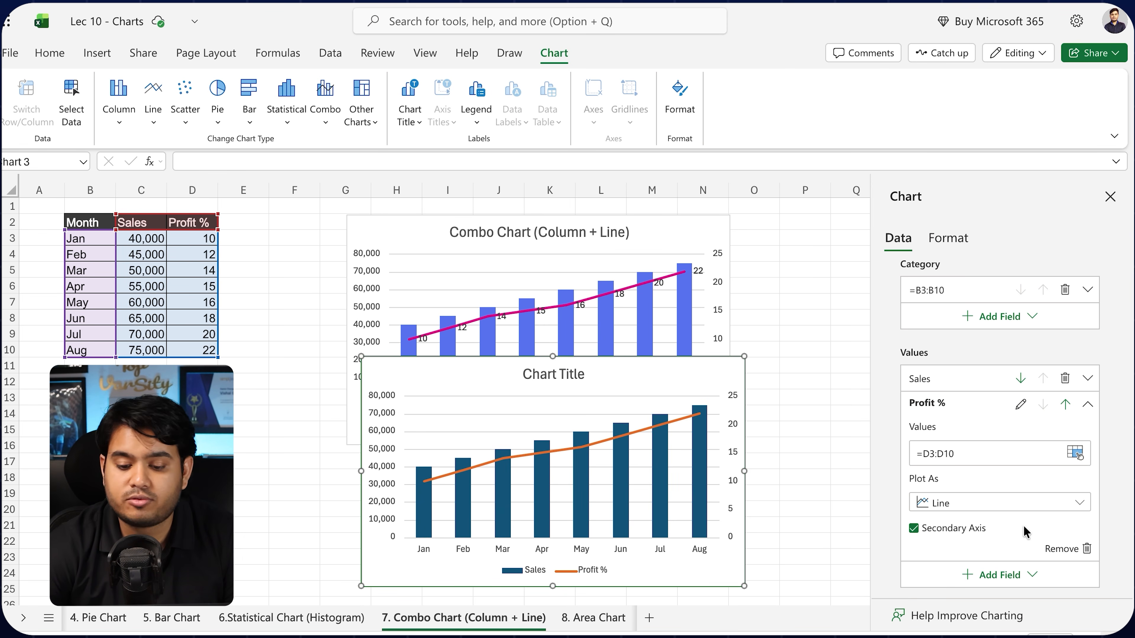
pyautogui.click(1054, 504)
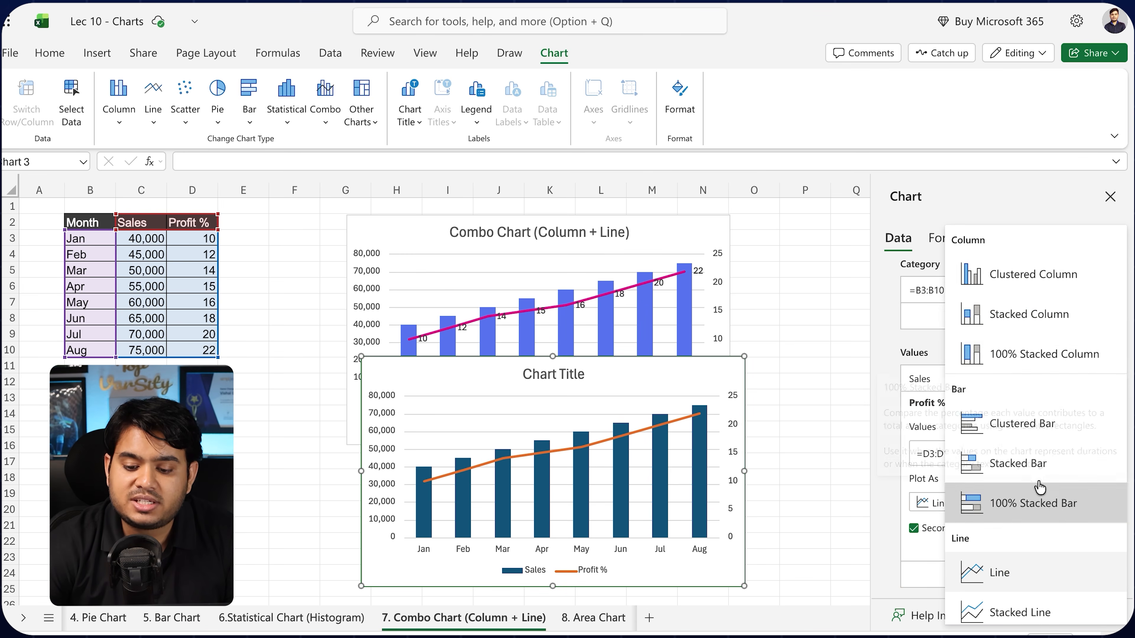
pyautogui.click(987, 290)
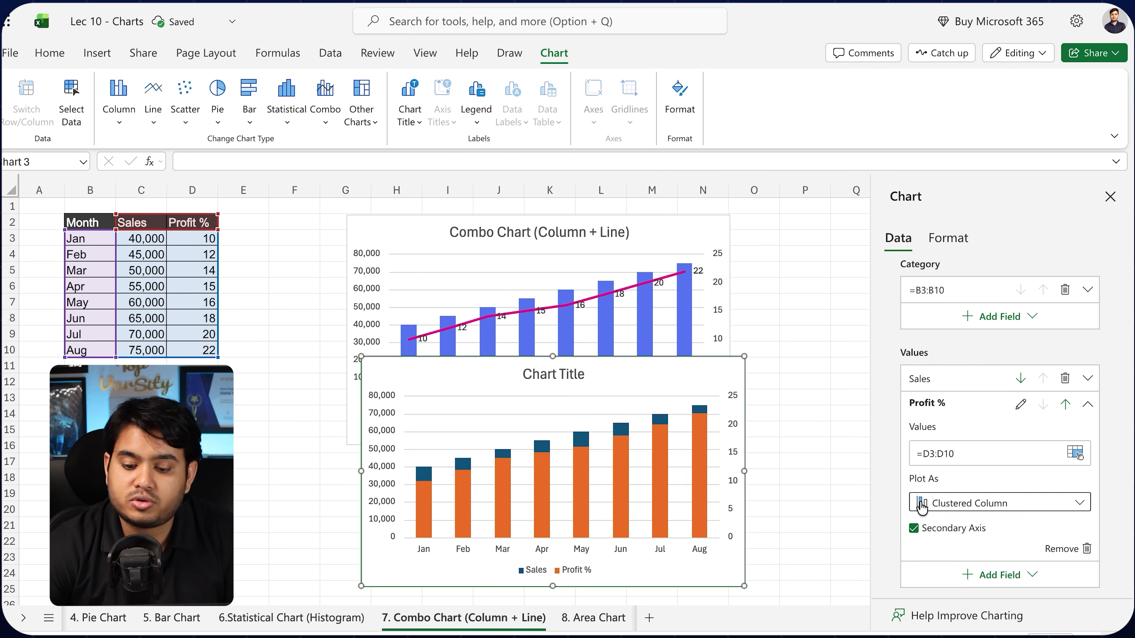
pyautogui.click(965, 503)
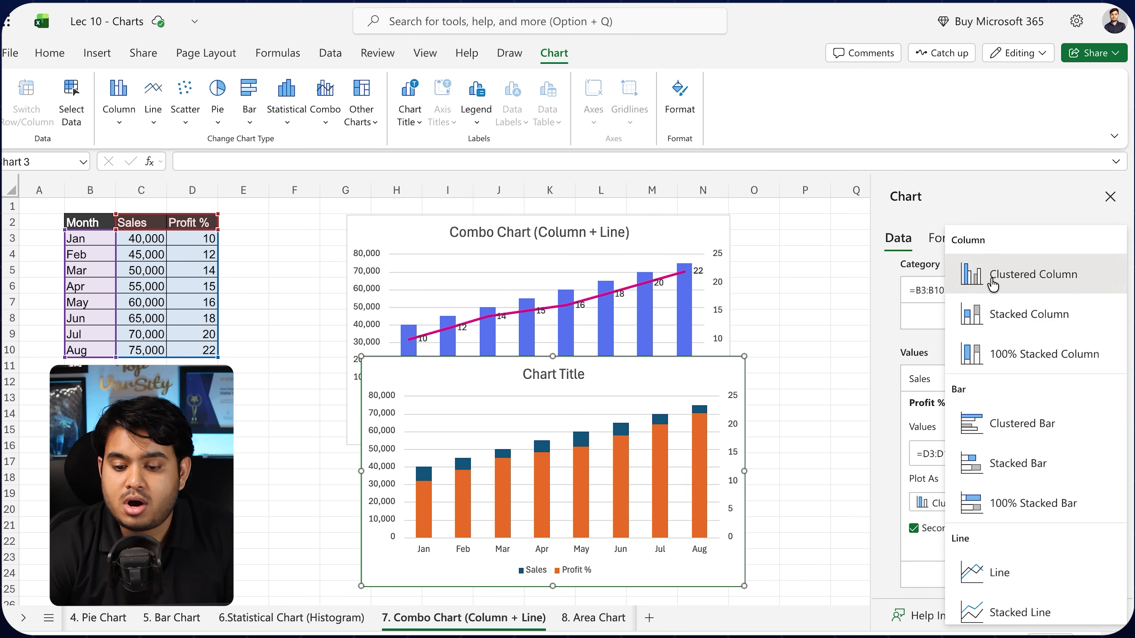
pyautogui.click(1000, 315)
pyautogui.click(1022, 503)
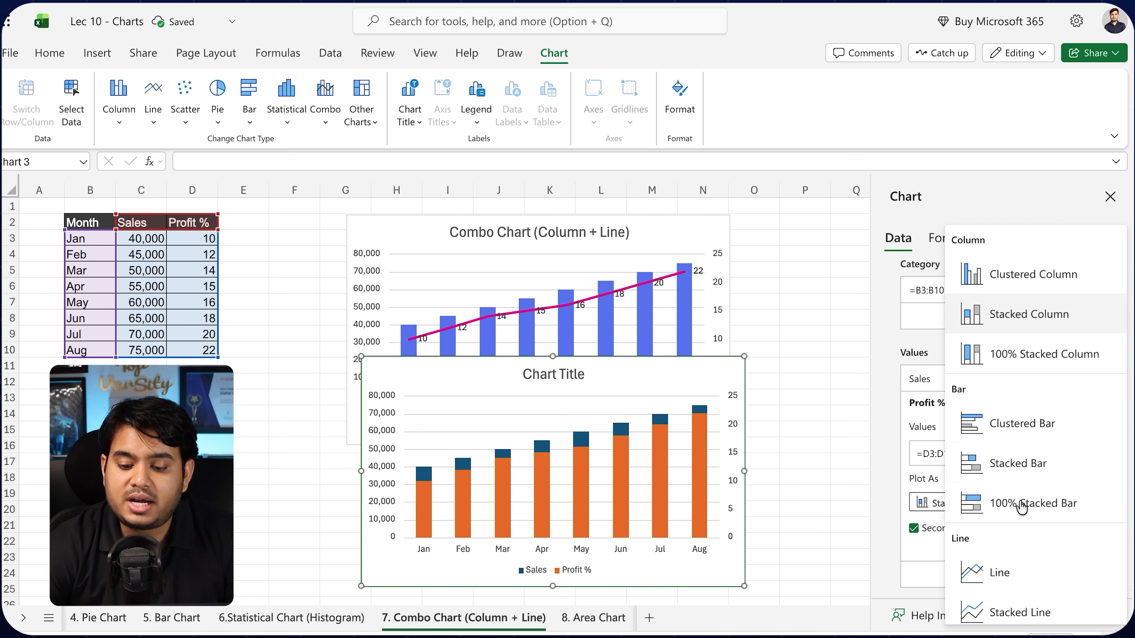
pyautogui.click(994, 574)
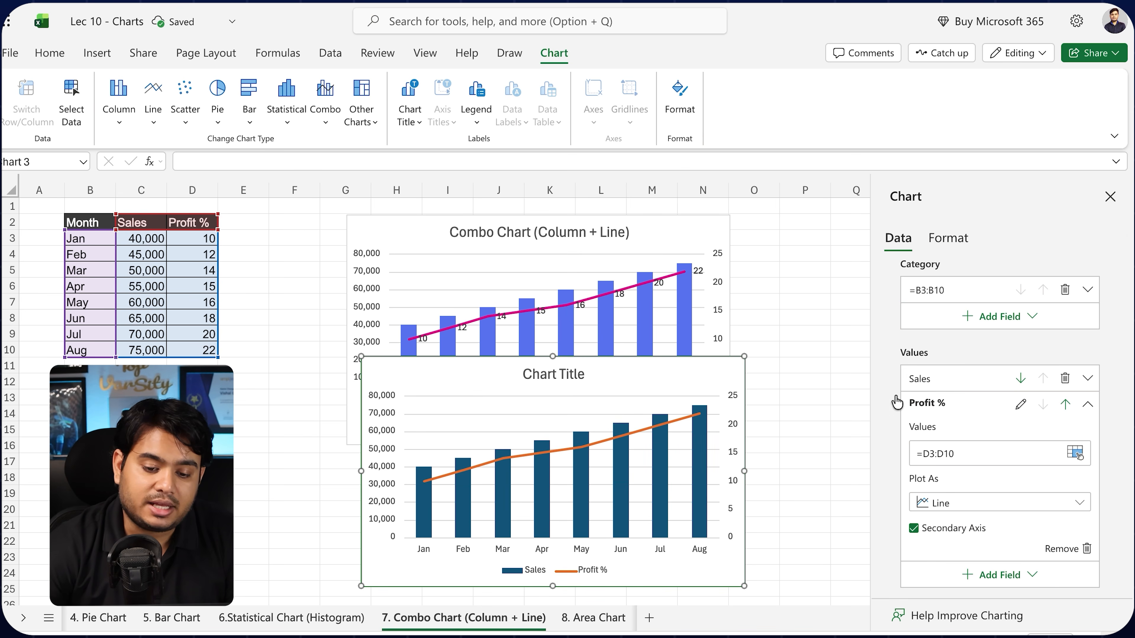
# Align the new combo chart with the existing chart's sides, and insert a Stacked Area - Column Clustered combo chart from the whole table.
pyautogui.moveTo(623, 376)
pyautogui.mouseDown()
pyautogui.moveTo(582, 387)
pyautogui.moveTo(609, 379)
pyautogui.mouseUp()
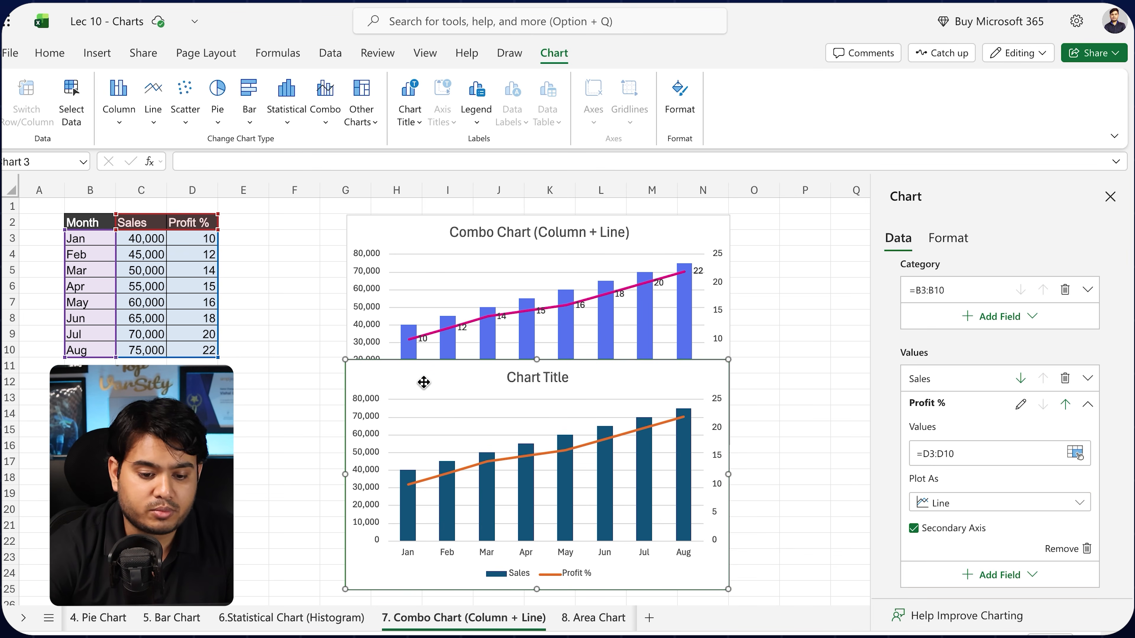
pyautogui.click(294, 316)
pyautogui.moveTo(90, 222); pyautogui.dragTo(192, 347)
pyautogui.click(110, 48)
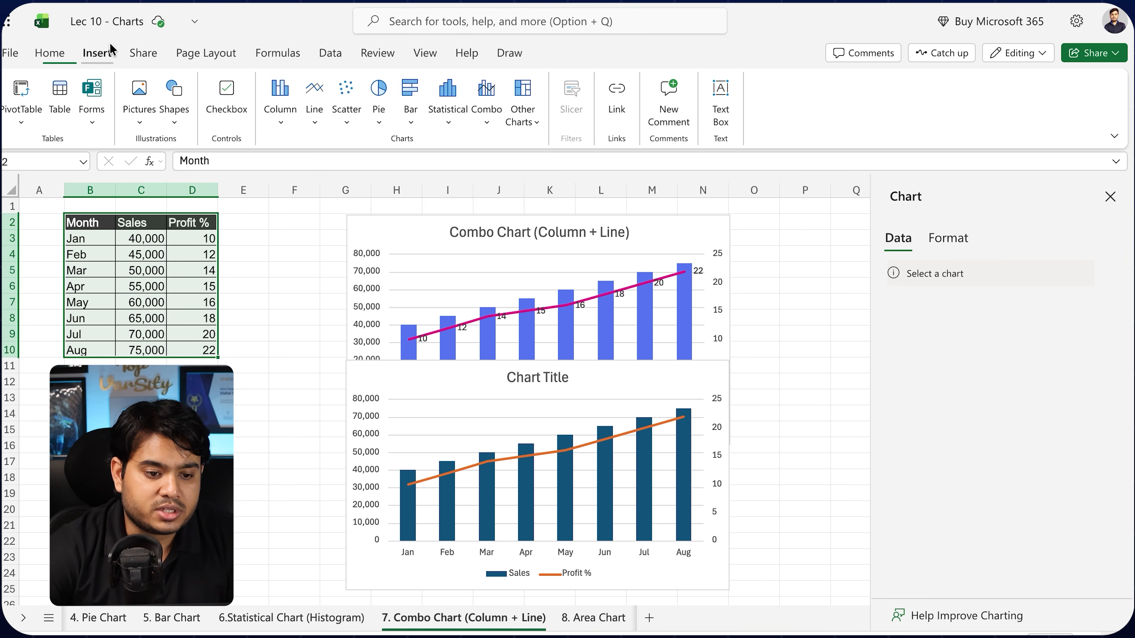
pyautogui.click(453, 127)
pyautogui.click(521, 120)
pyautogui.click(487, 118)
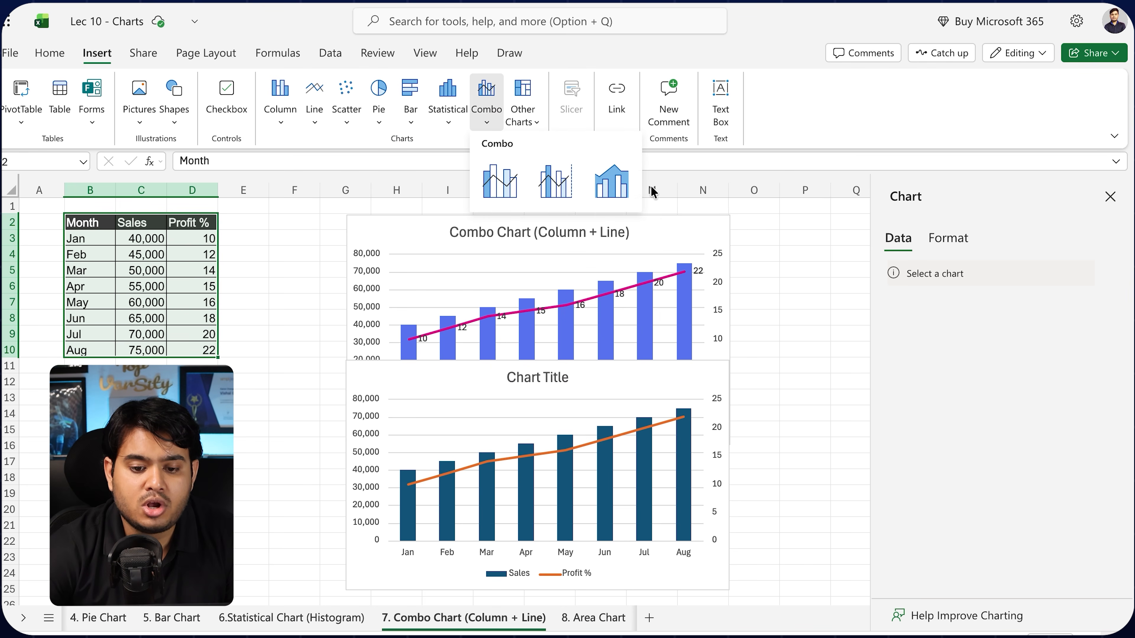
pyautogui.click(604, 182)
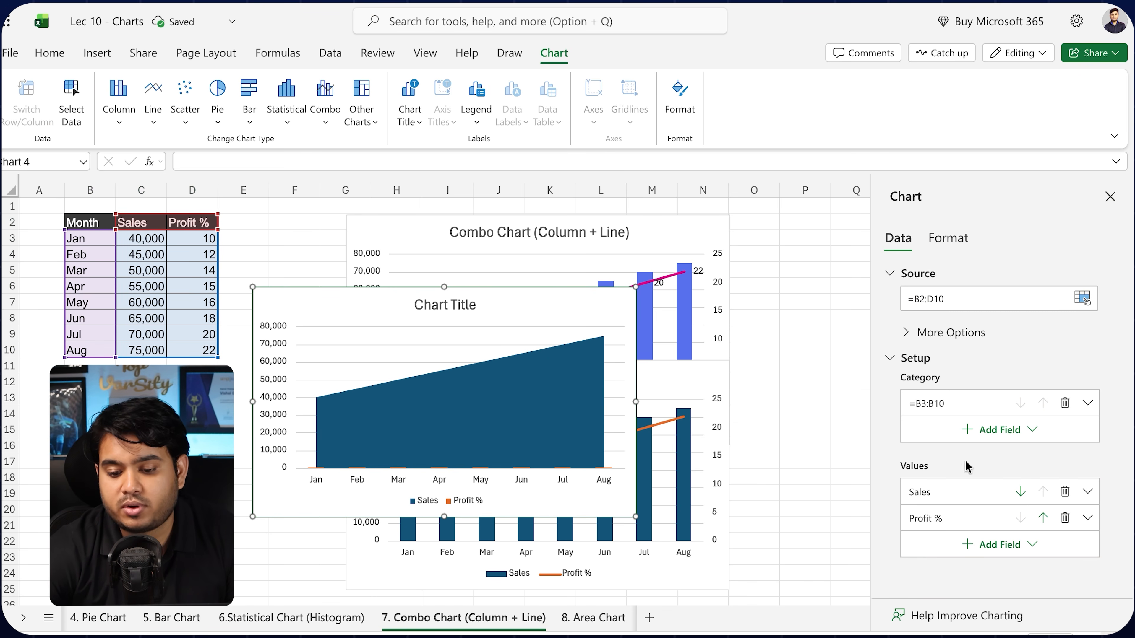
# Plot the Profit % series of the area combo chart as a Line on the secondary axis.
pyautogui.click(978, 514)
pyautogui.scroll(-3, 981, 516)
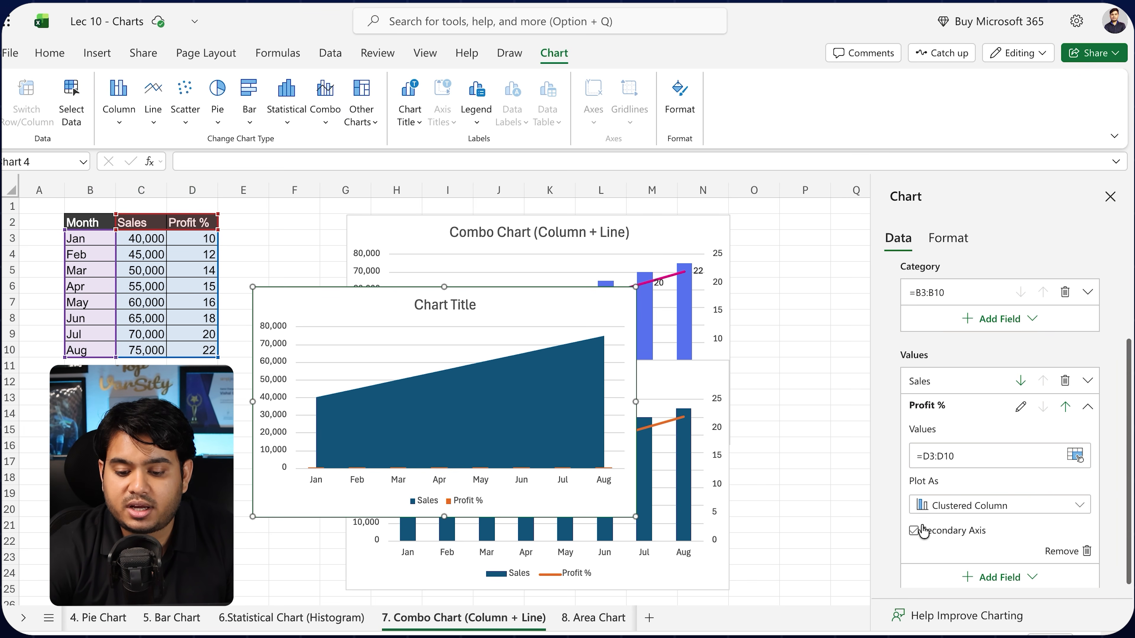
pyautogui.click(929, 518)
pyautogui.click(916, 528)
pyautogui.click(913, 531)
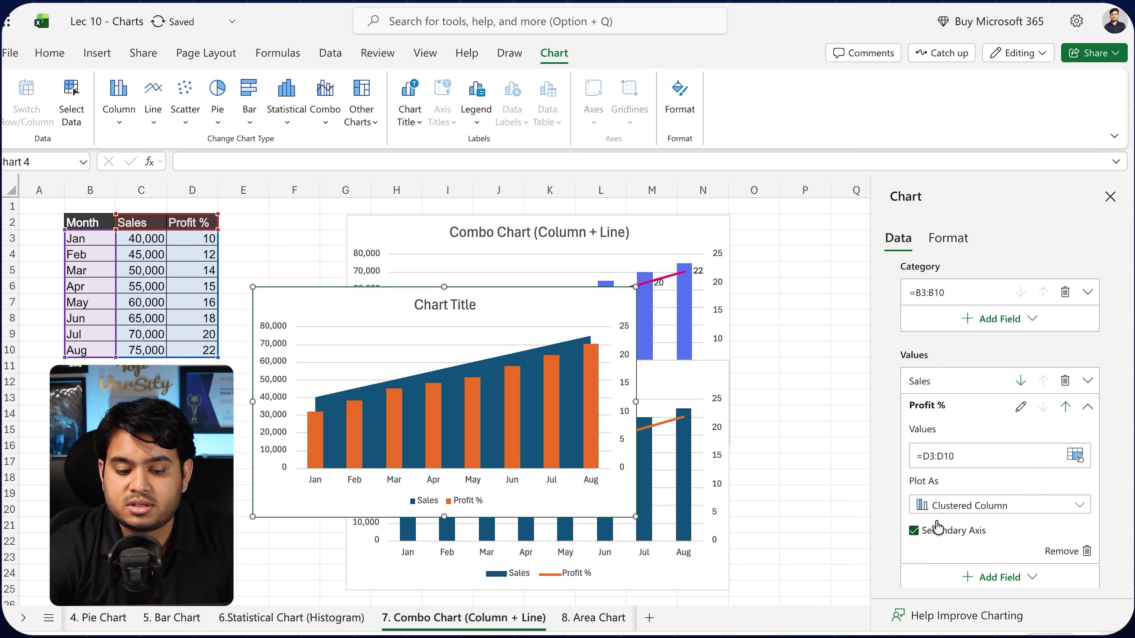
pyautogui.click(962, 514)
pyautogui.click(974, 574)
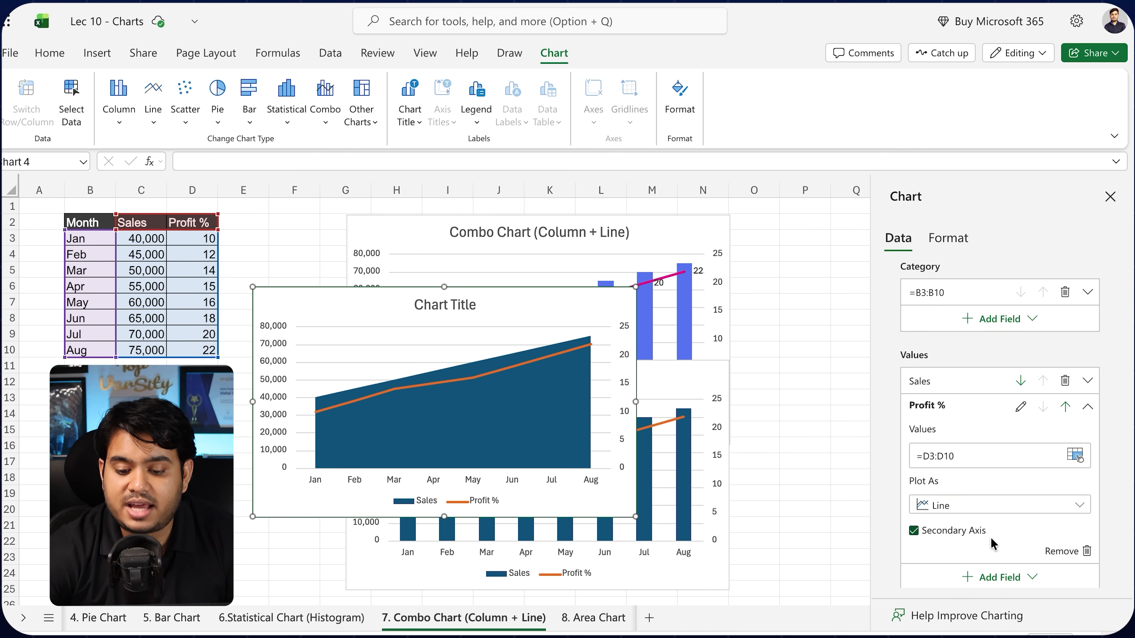
# Move the area combo chart up over the original chart and the new column-and-line chart down below it, and deselect the charts.
pyautogui.moveTo(560, 293); pyautogui.dragTo(643, 204)
pyautogui.click(714, 482)
pyautogui.moveTo(714, 471); pyautogui.dragTo(714, 537)
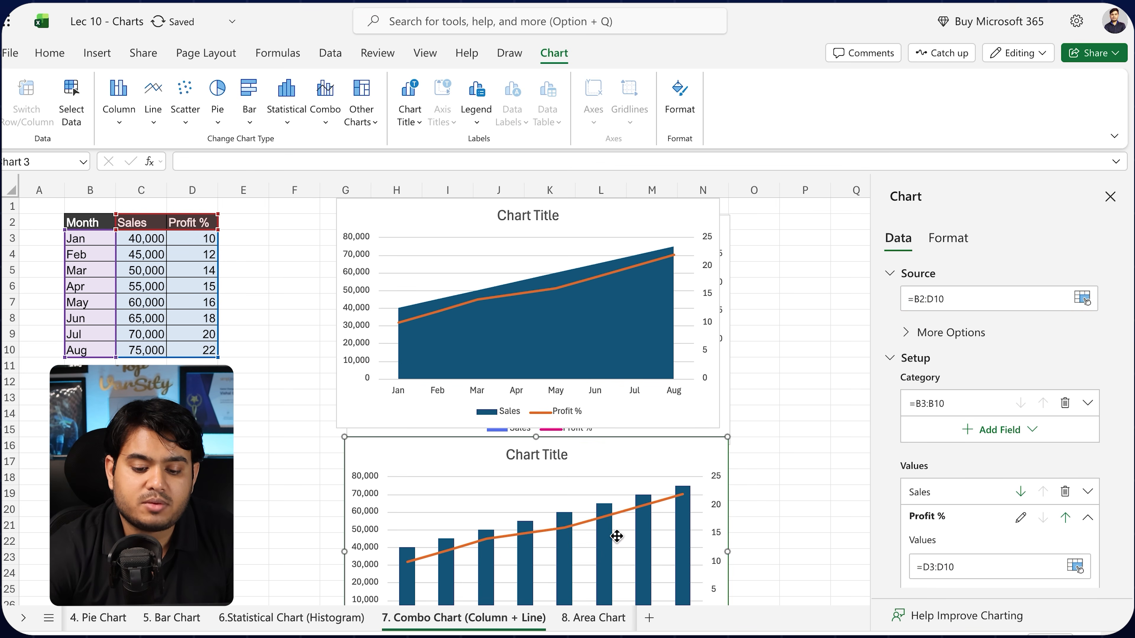
pyautogui.click(559, 348)
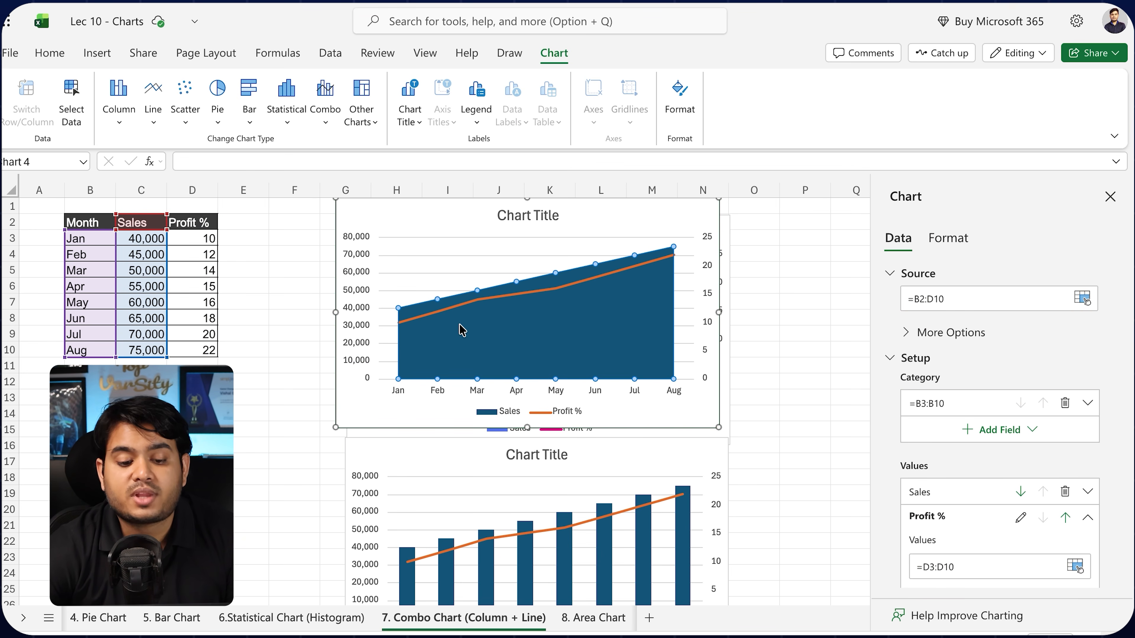
pyautogui.click(341, 297)
pyautogui.click(294, 286)
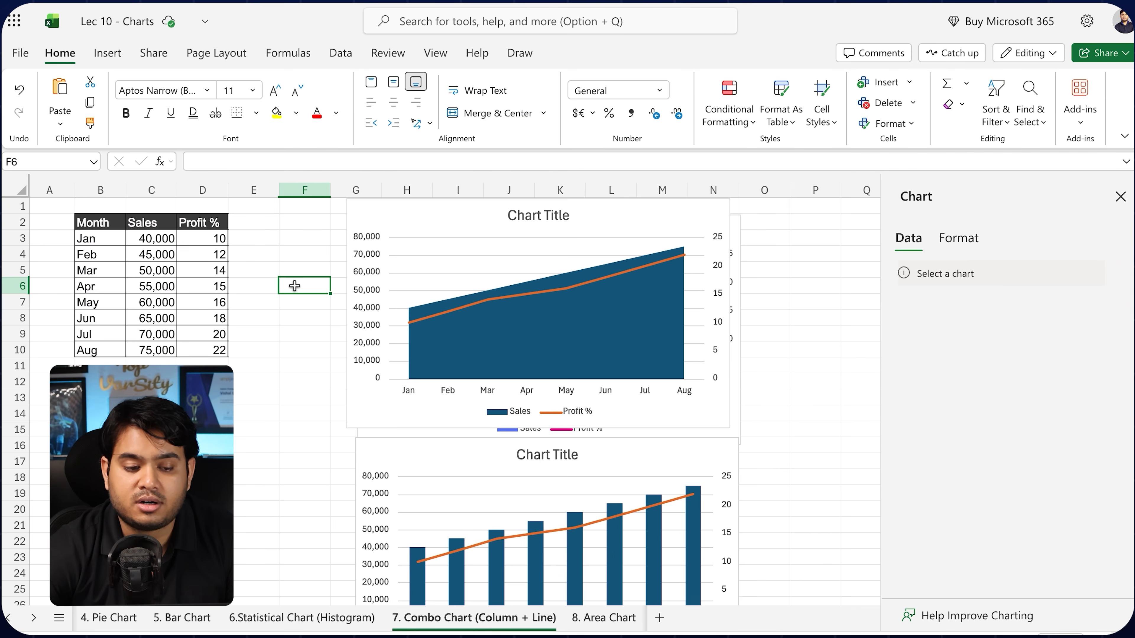